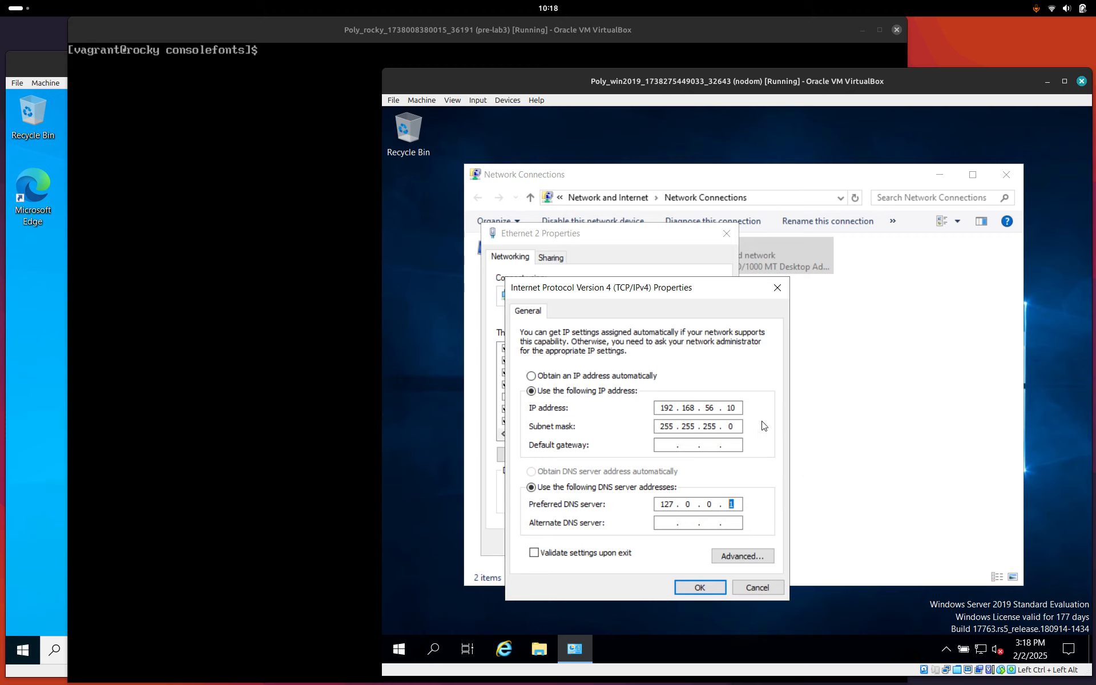
Finish Ethernet 2's static IP 192.168.56.10 with DNS 127.0.0.1 and close both property dialogs.
left_click_drag(739, 406, 720, 406)
left_click(777, 287)
left_click(727, 234)
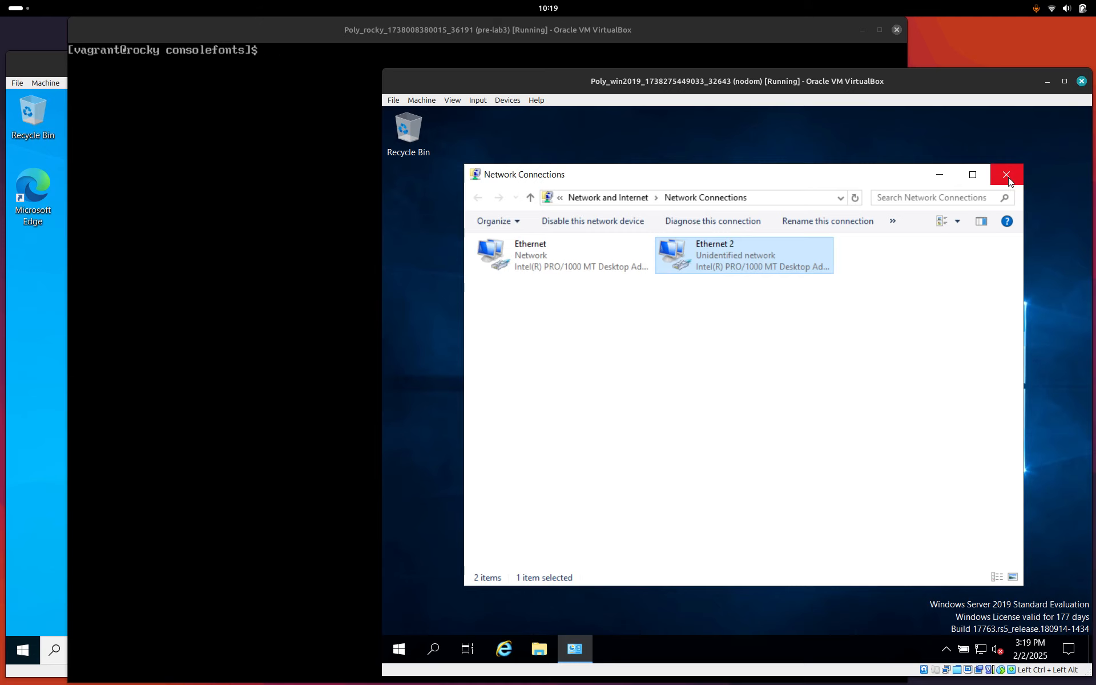
left_click(392, 30)
Bring the Windows Server 2019 VM forward and launch Server Manager from its Start menu.
left_click(53, 66)
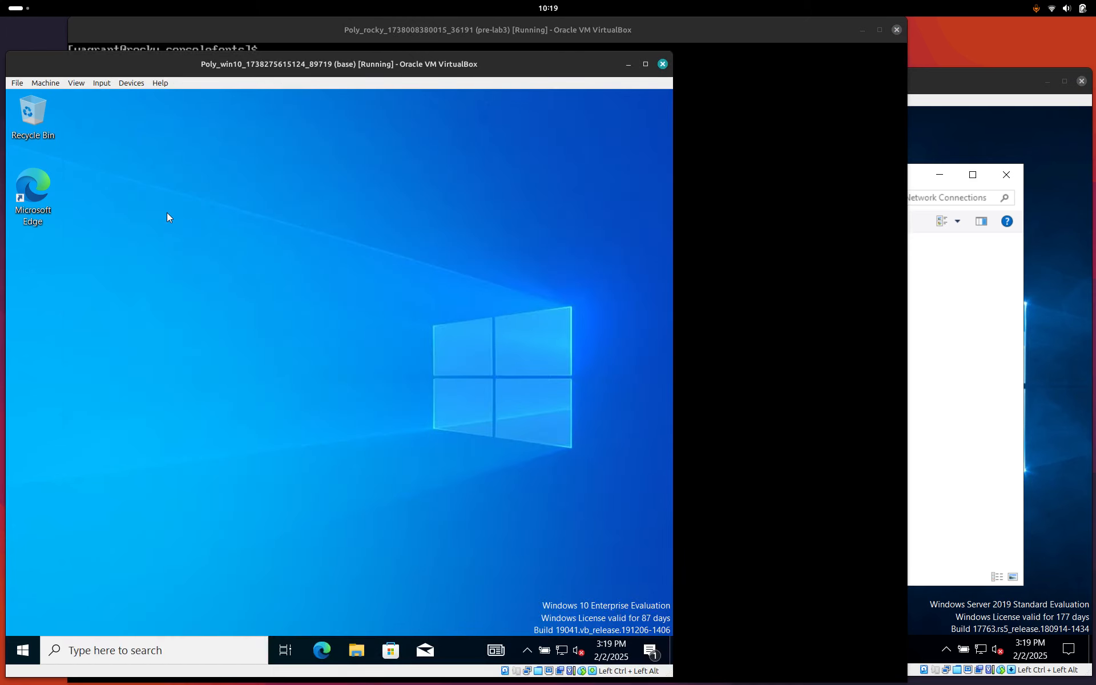
left_click(948, 81)
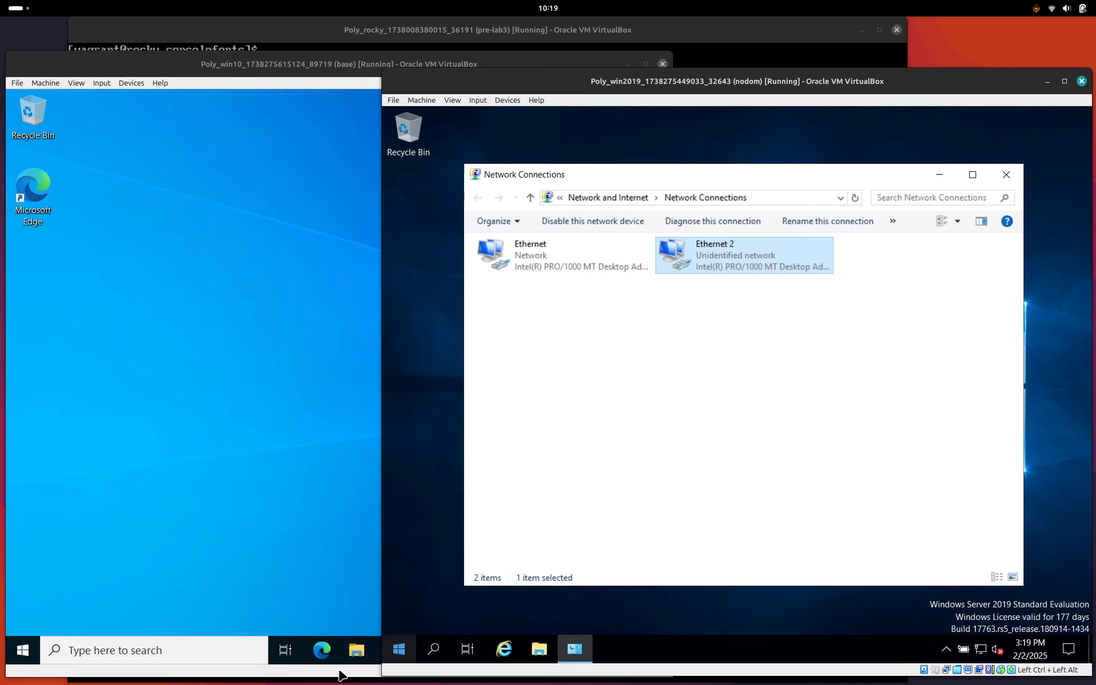
left_click(724, 598)
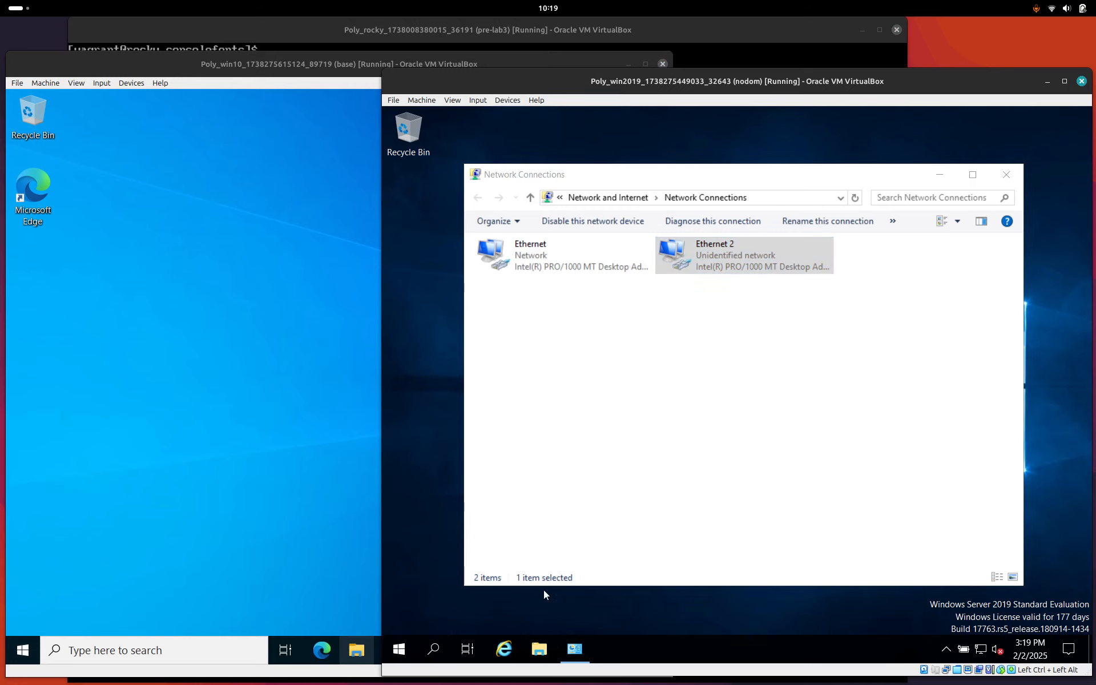
left_click(402, 649)
left_click(653, 251)
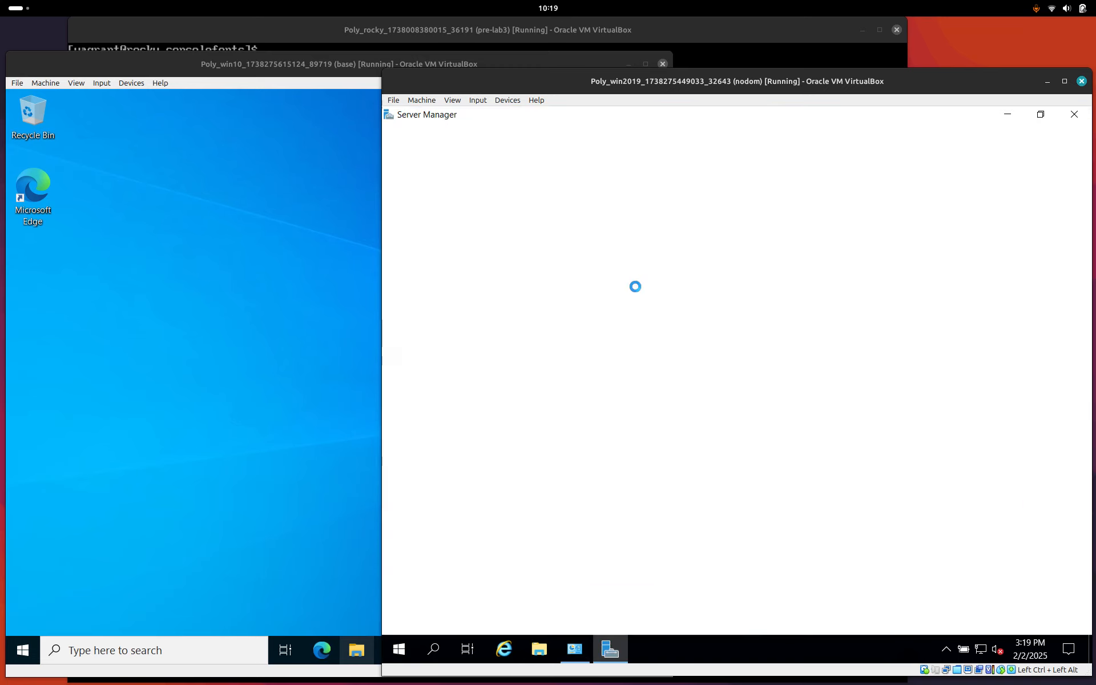
Dismiss the Windows Admin Center prompt and start a role-based Add Roles and Features install on win2019.
left_click(751, 135)
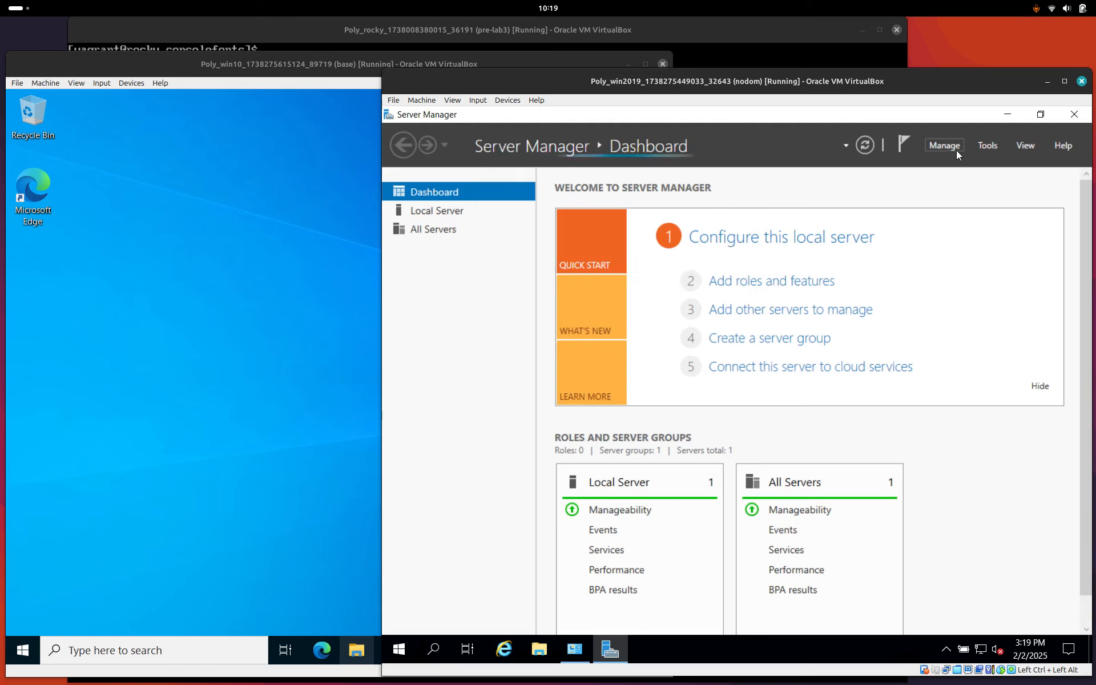
left_click(957, 149)
left_click(958, 164)
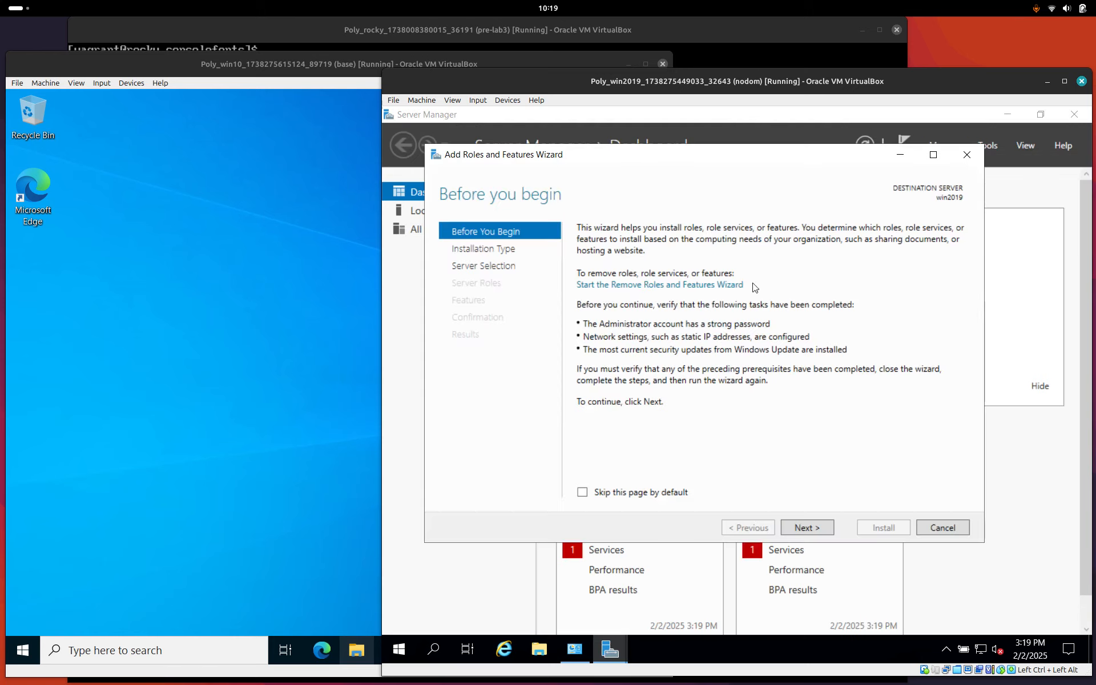
left_click(813, 529)
left_click(813, 528)
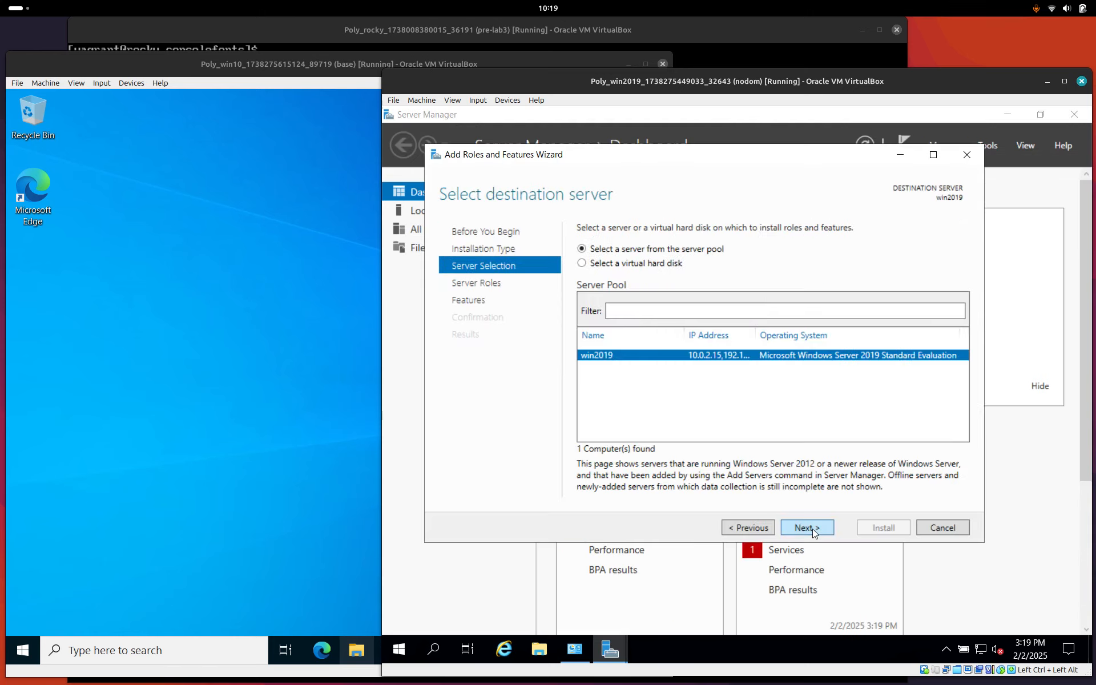
left_click(813, 529)
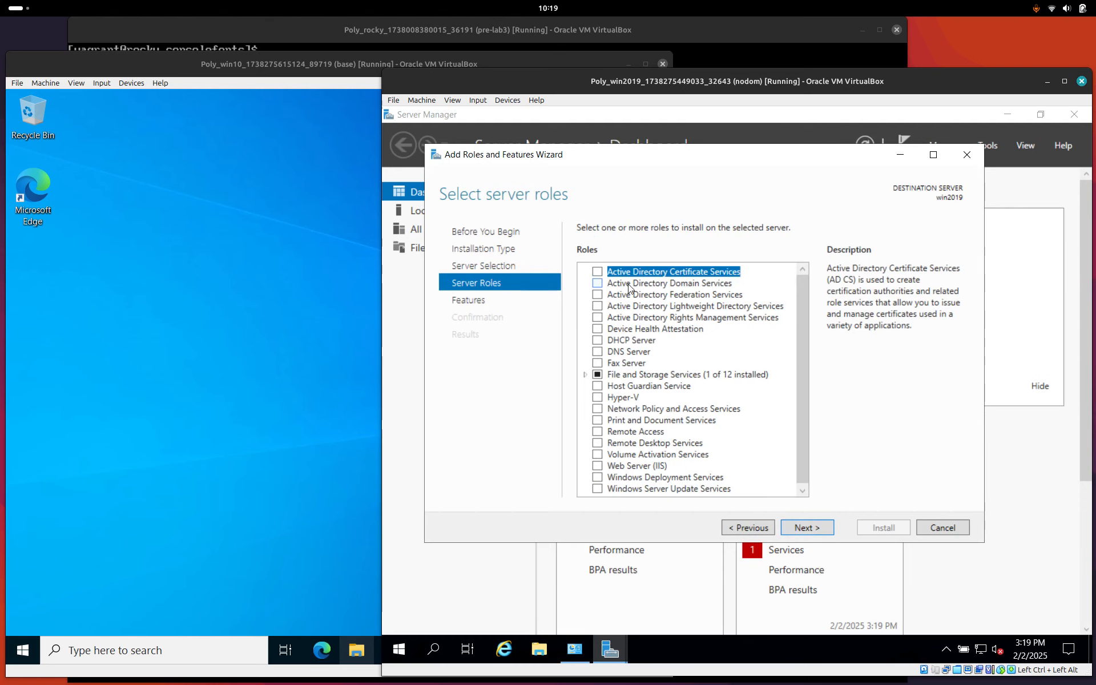
Select Active Directory Domain Services with its required management features and start the installation.
left_click(612, 284)
left_click(597, 284)
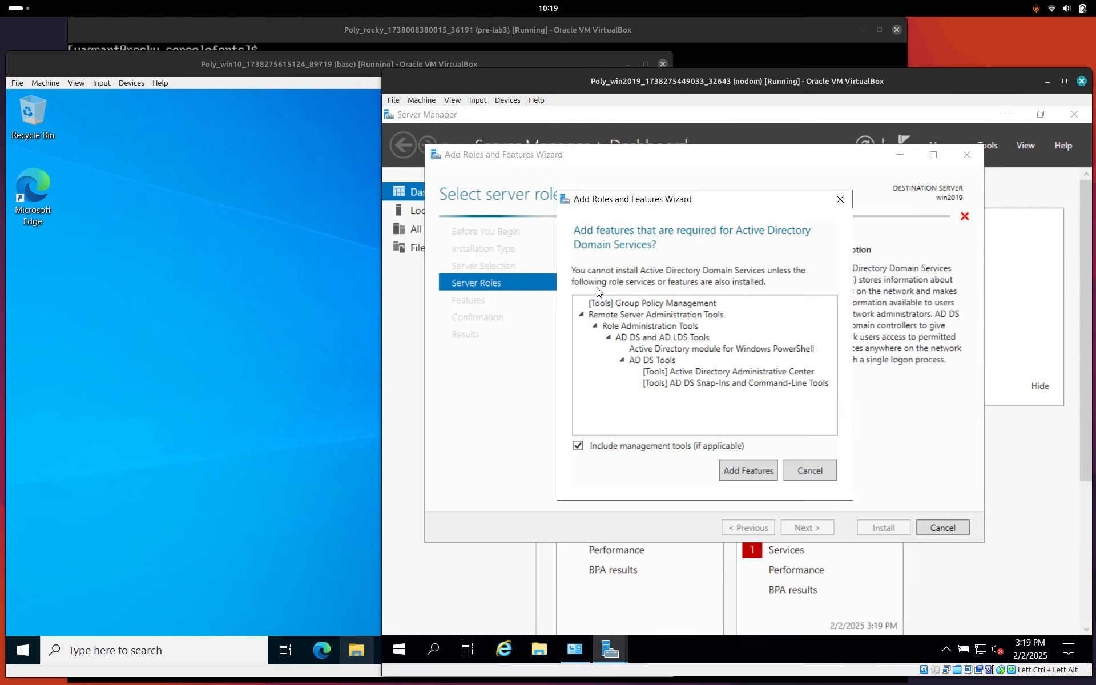
left_click(749, 468)
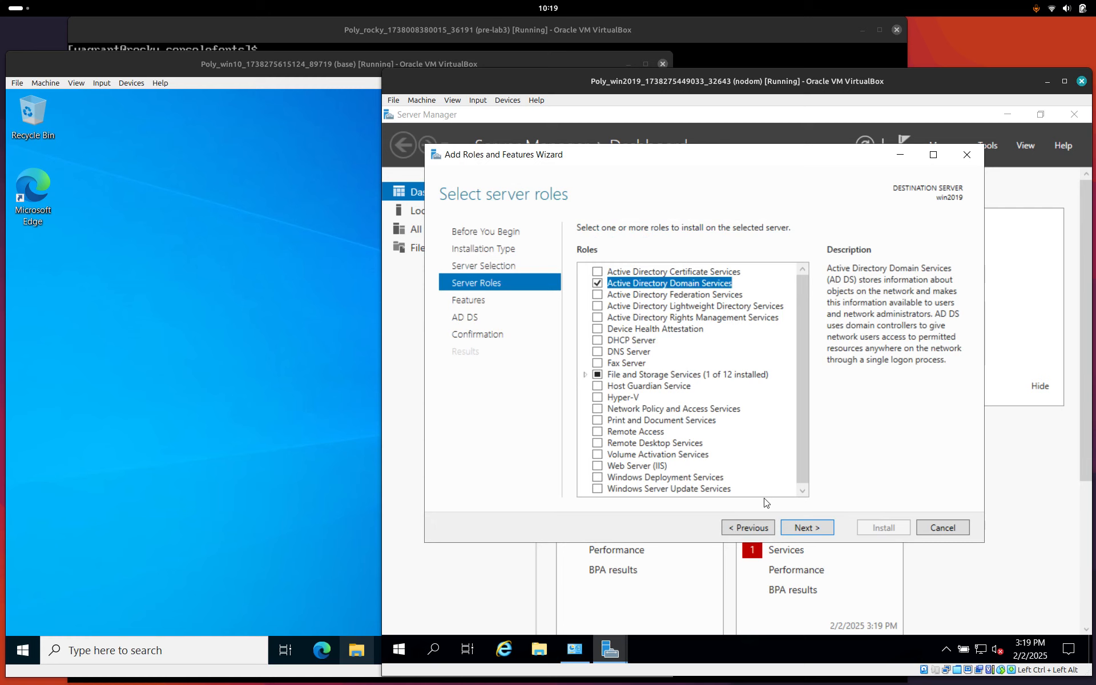
left_click(798, 529)
left_click(799, 529)
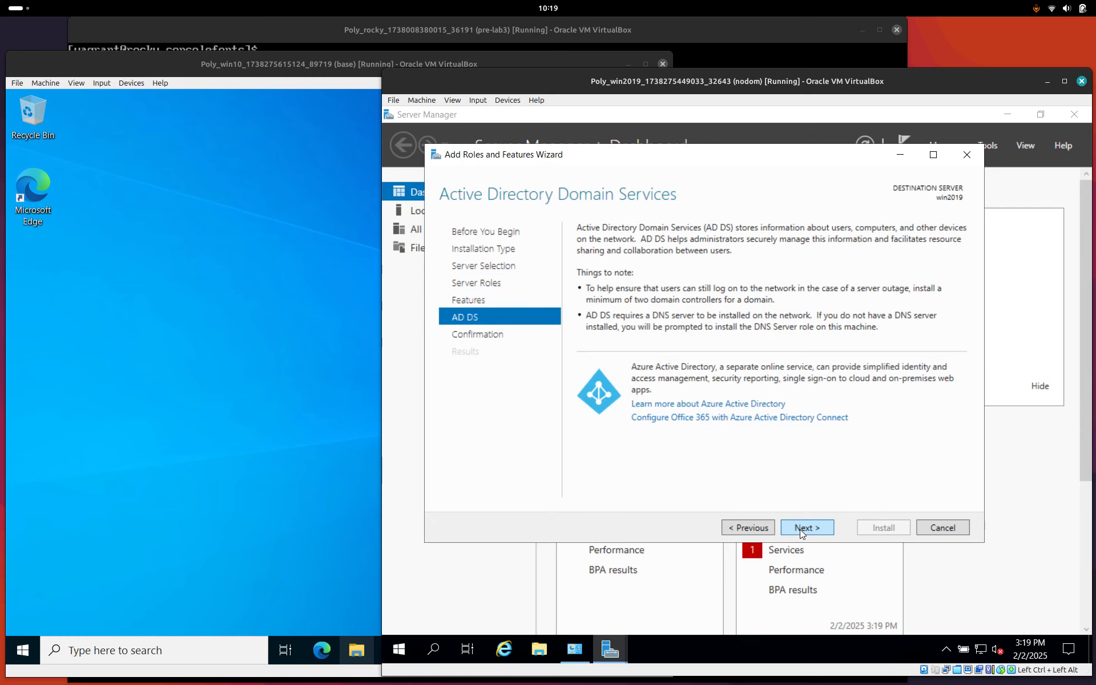
left_click(800, 530)
left_click(888, 529)
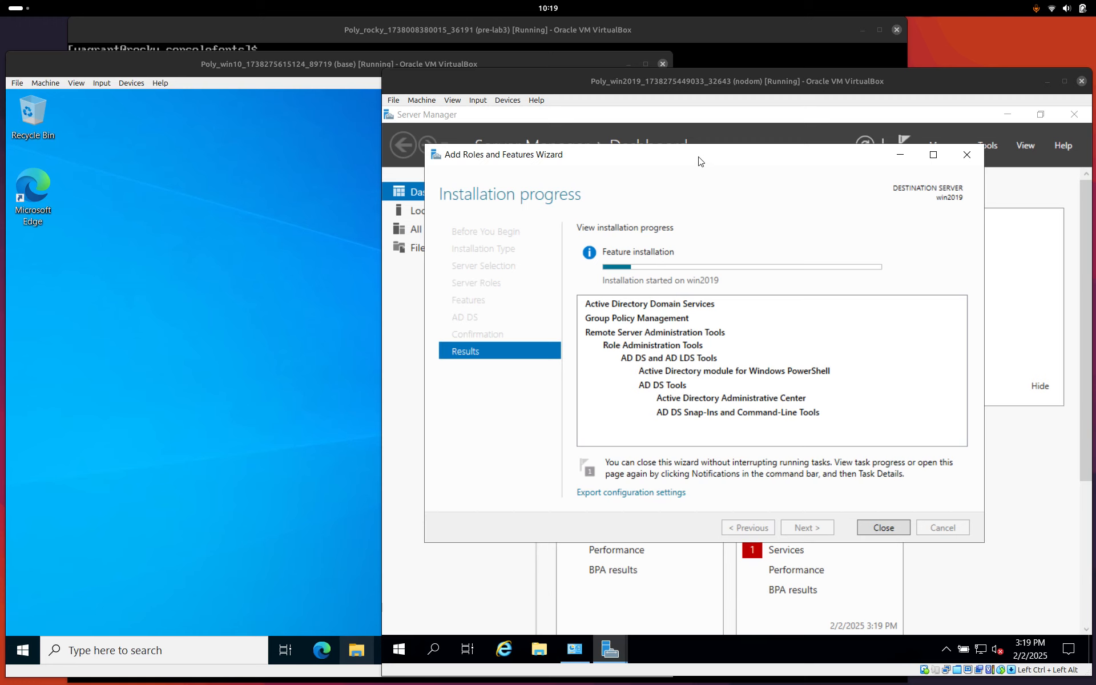
Wait for the AD DS role installation to succeed, then close the wizard.
left_click_drag(700, 162, 701, 197)
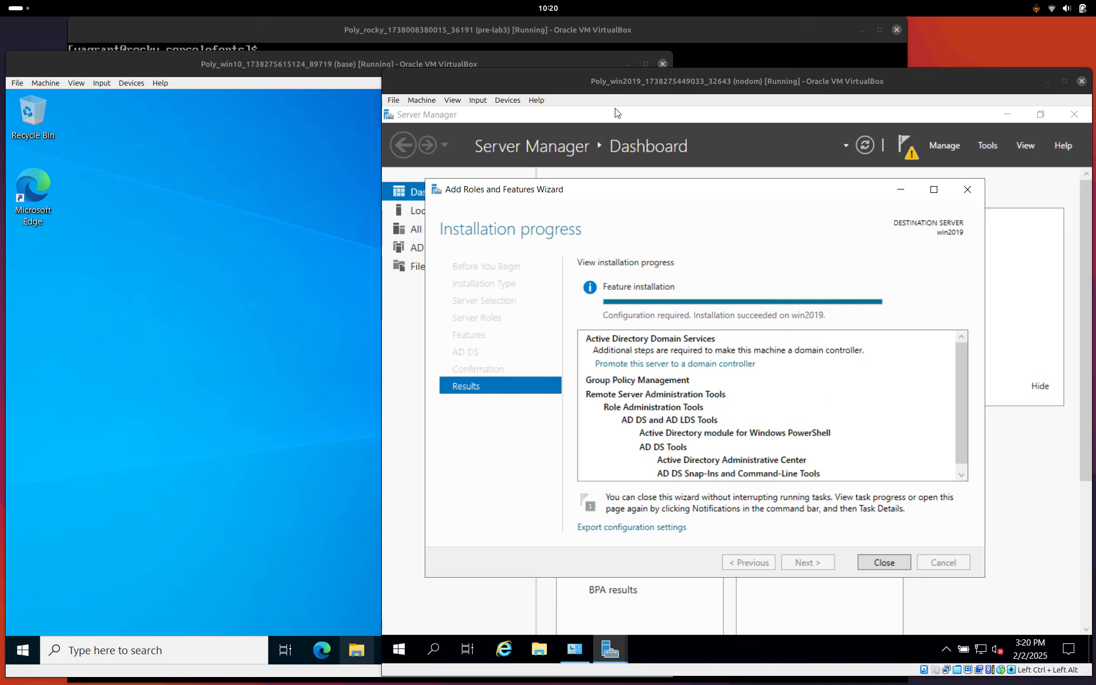
left_click(883, 562)
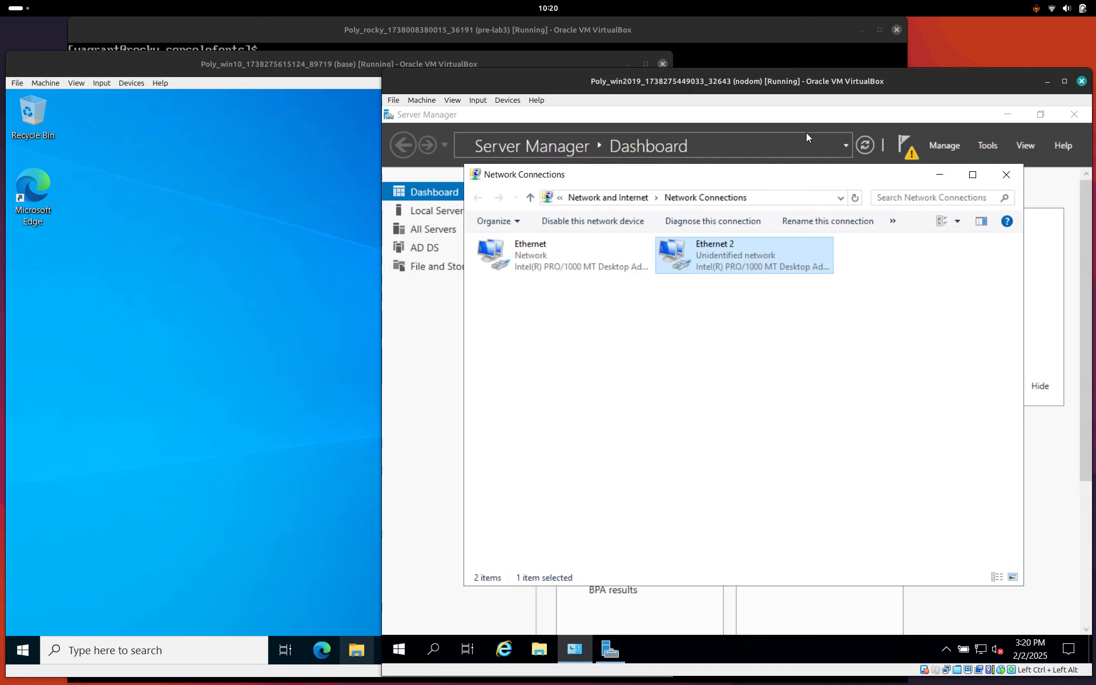
From Notifications, promote the server to a domain controller in a new forest with root domain CR345.local.
left_click(832, 118)
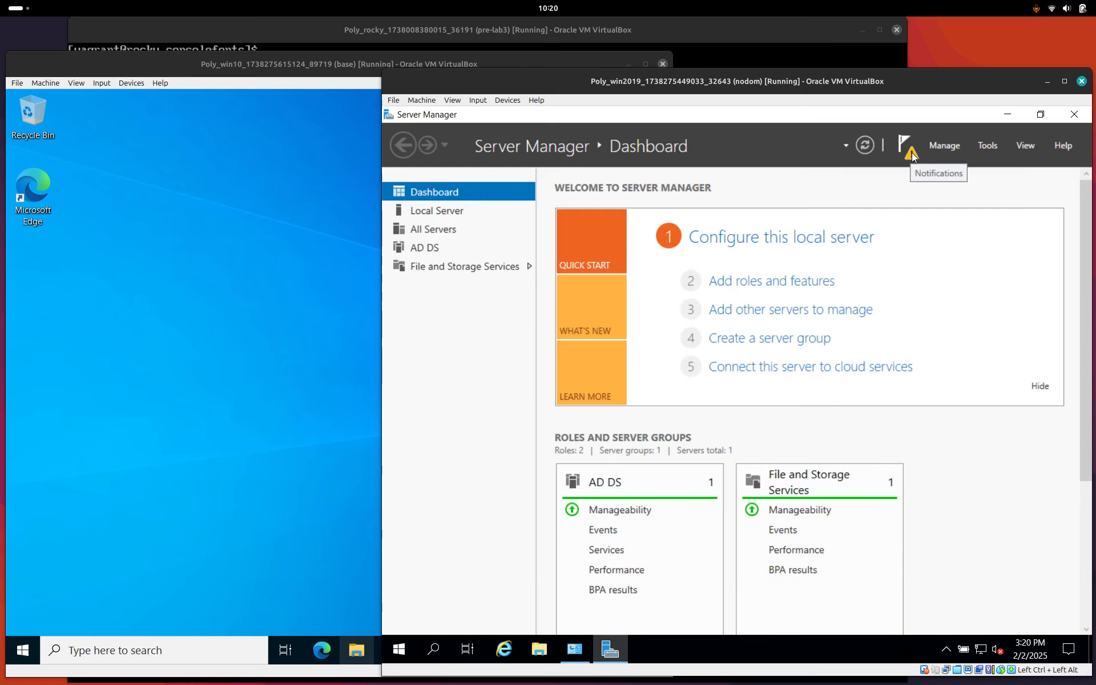
left_click(911, 152)
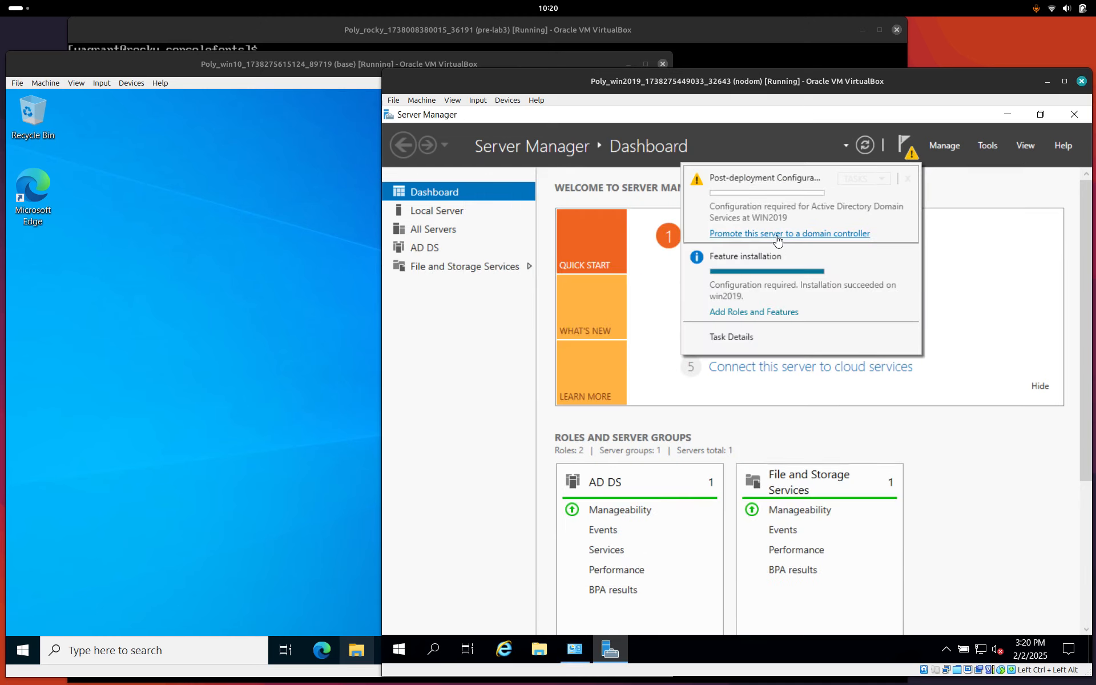
left_click(778, 234)
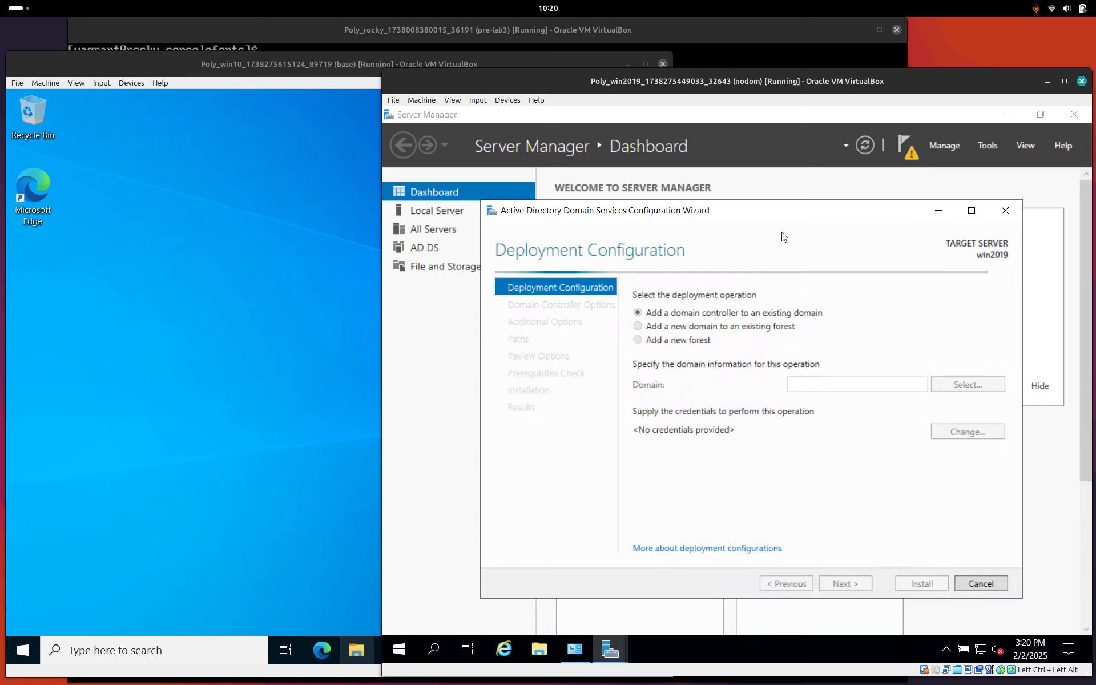
left_click(675, 342)
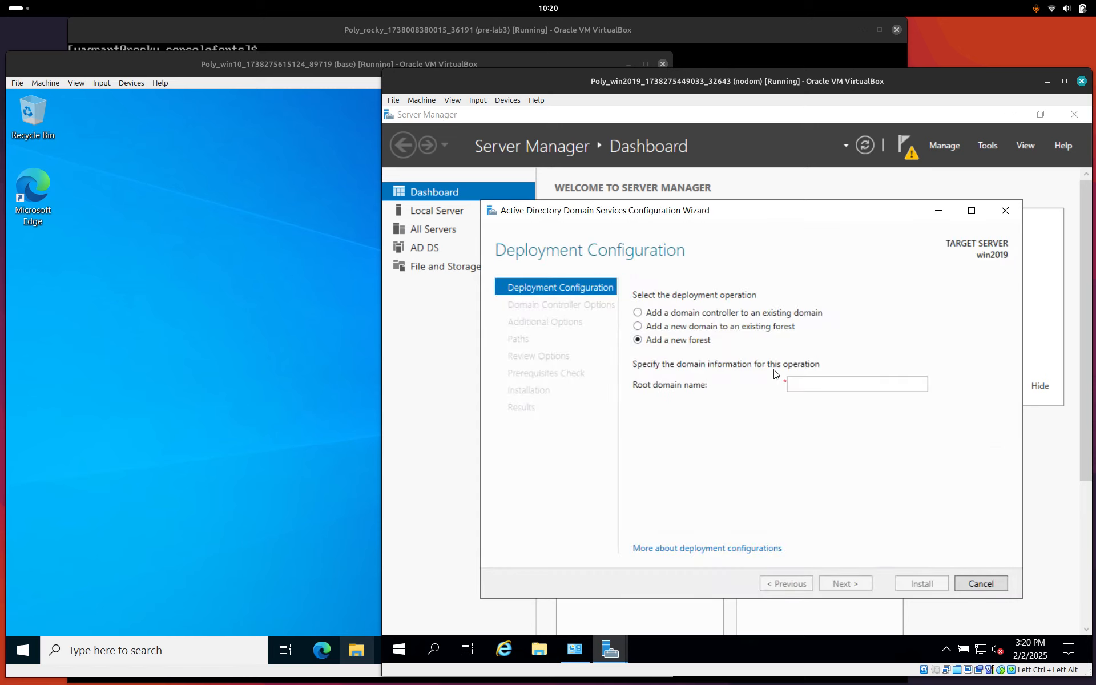
left_click(807, 383)
type("CR")
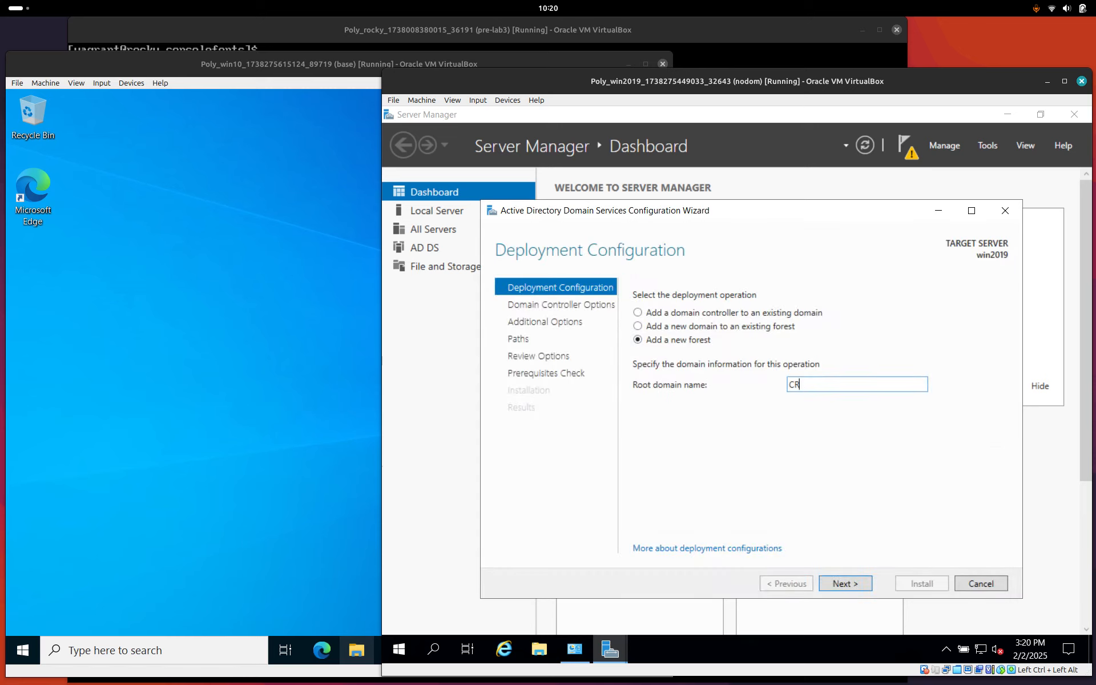
type("345.local")
left_click(838, 582)
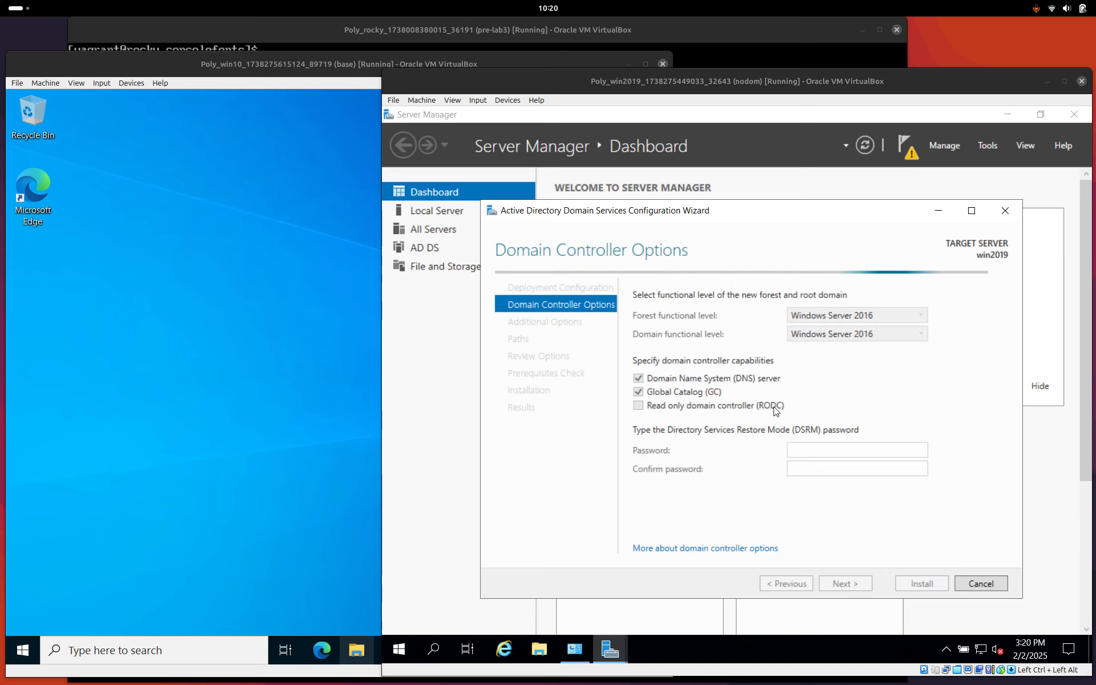
Enter and confirm the Directory Services Restore Mode password on Domain Controller Options.
left_click(808, 451)
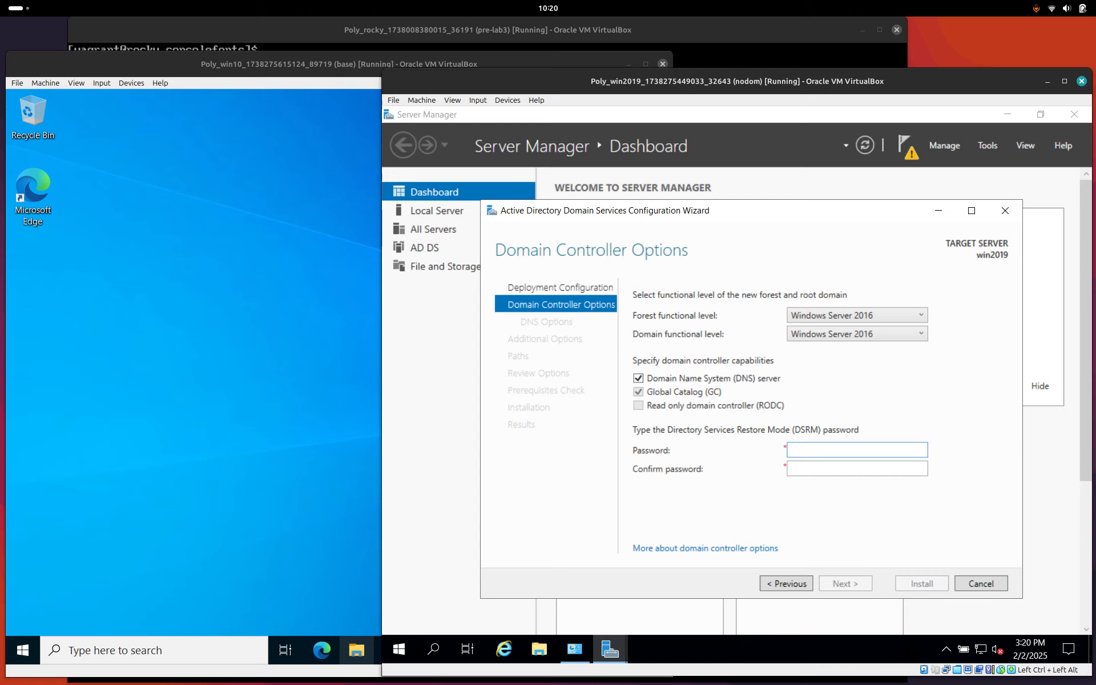
type("vagrant")
key("Tab")
type("vagrant")
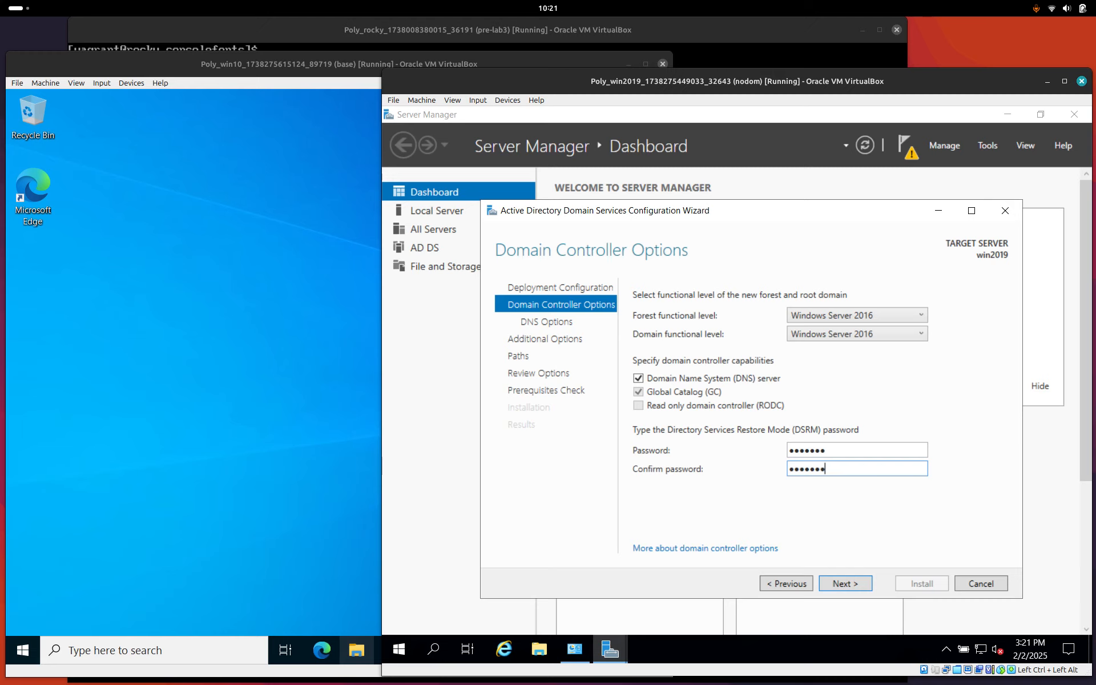
Accept the DNS options, NetBIOS name CR345 and default NTDS/SYSVOL paths to reach Review Options.
left_click(851, 587)
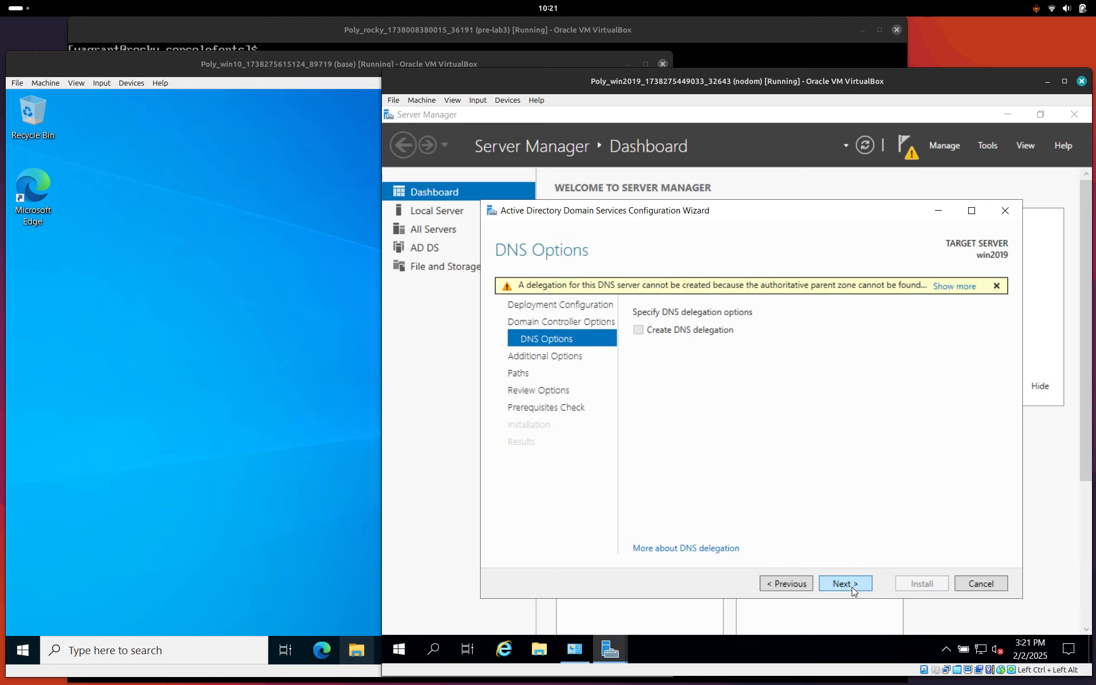
left_click(851, 587)
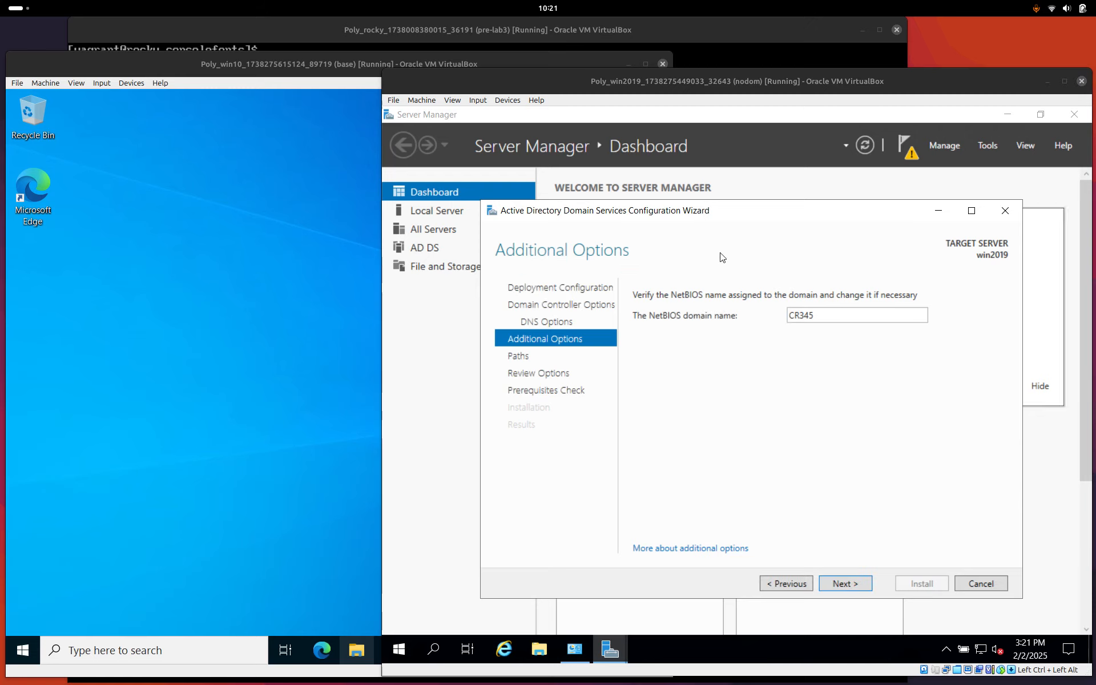
left_click(840, 584)
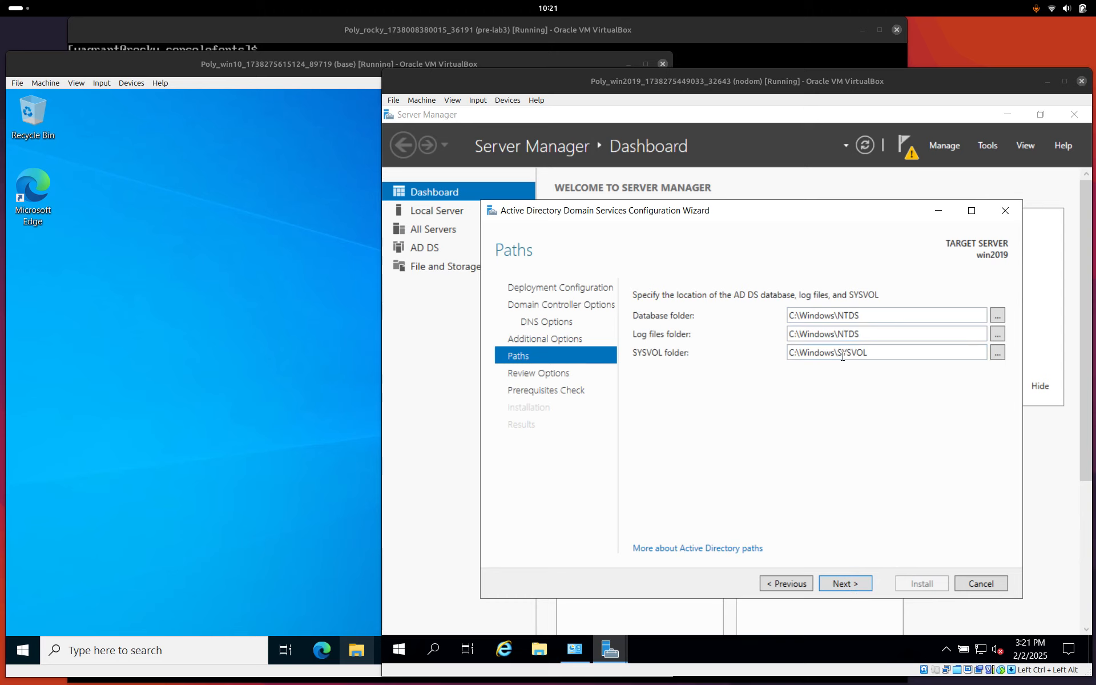
left_click(848, 584)
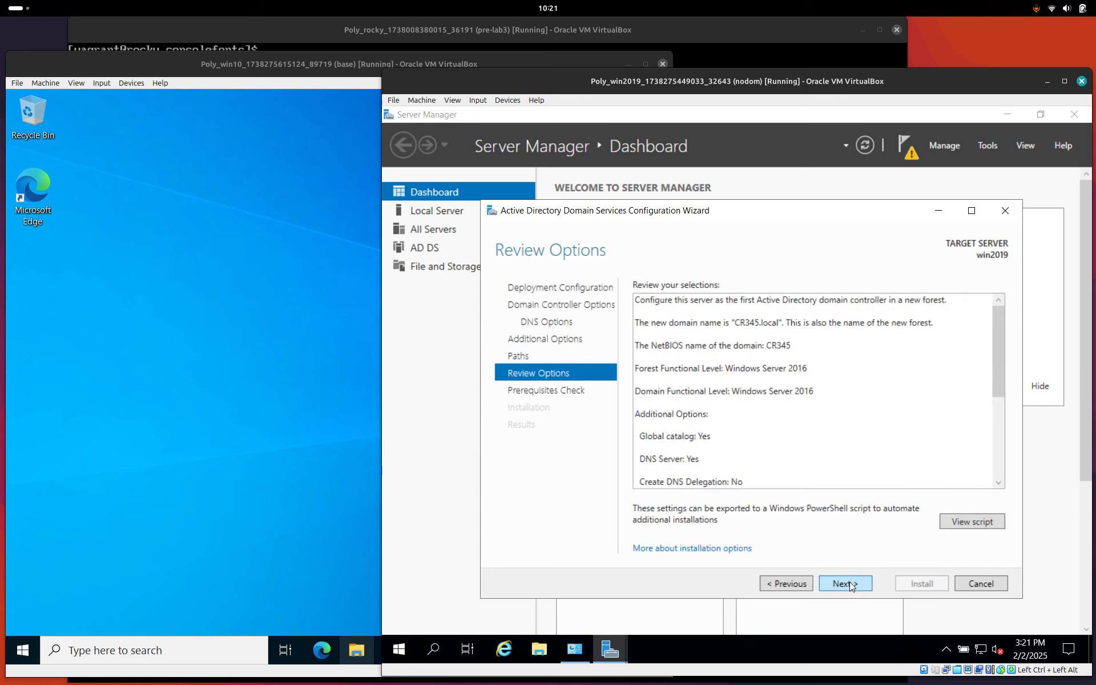
Pass the prerequisites check and install AD DS as the first CR345.local domain controller.
left_click(851, 583)
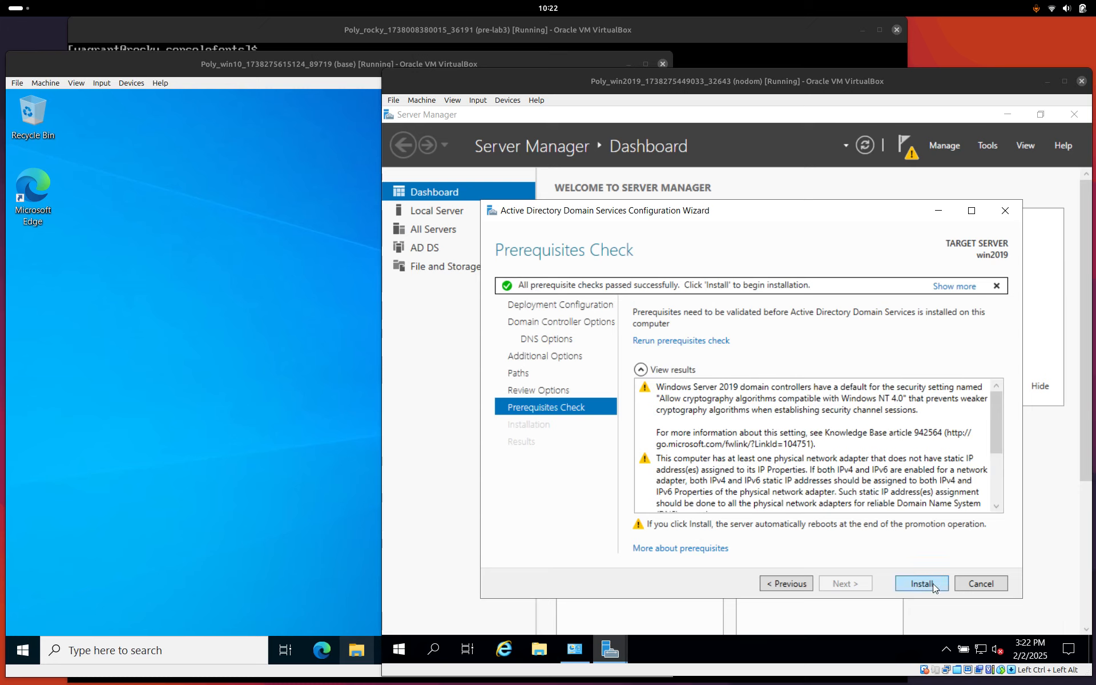
left_click(932, 584)
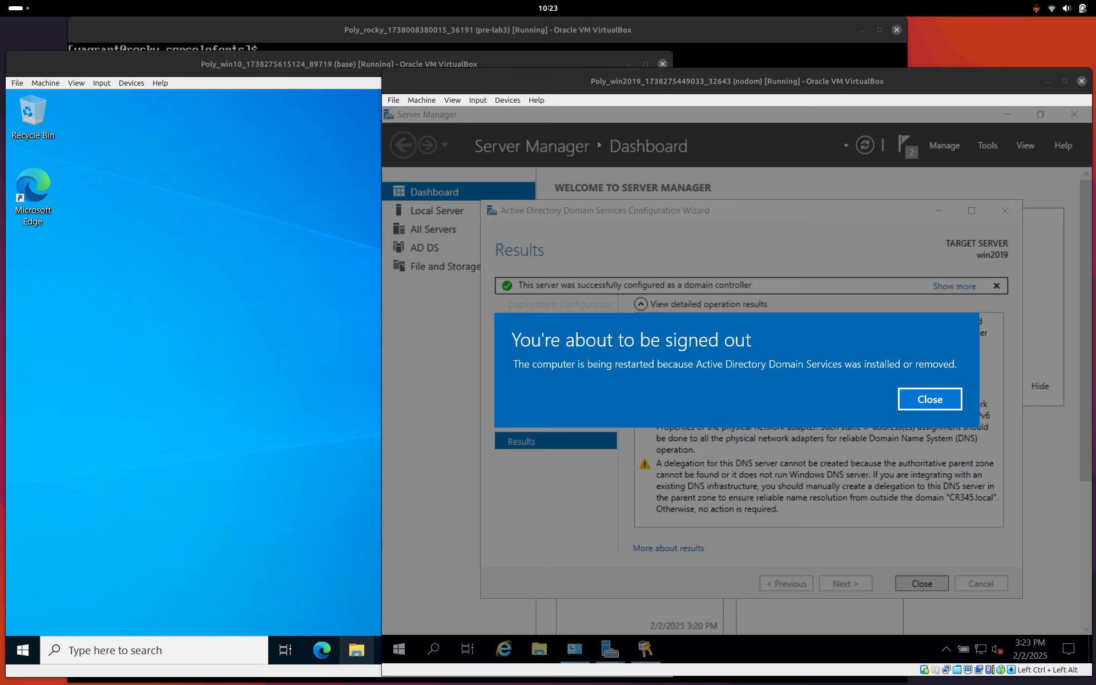
Dismiss the sign-out notice so the server reboots, and bring the Windows 10 VM forward.
left_click(939, 400)
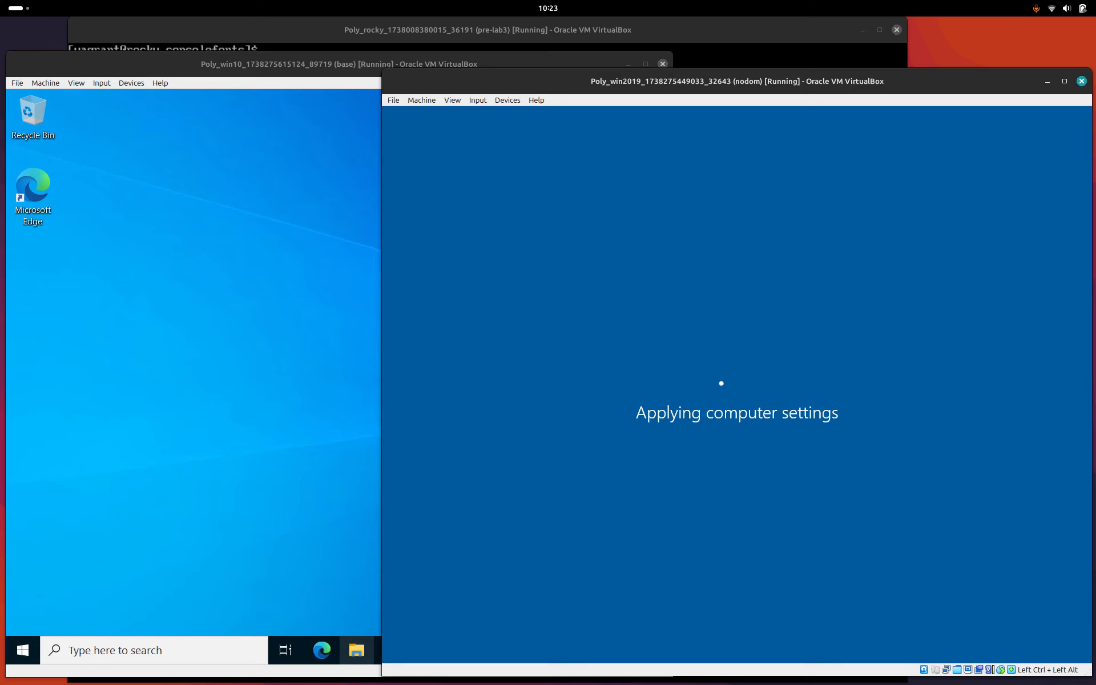
left_click(266, 74)
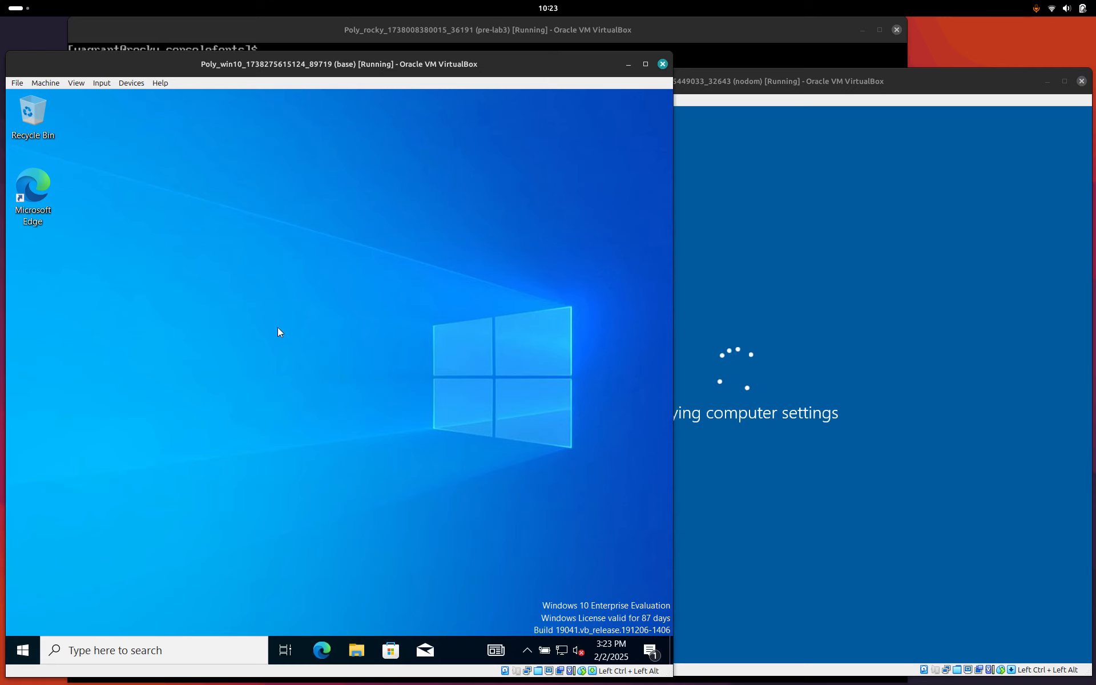
On Windows 10, open the Ethernet 2 adapter properties via ncpa.cpl.
left_click(211, 650)
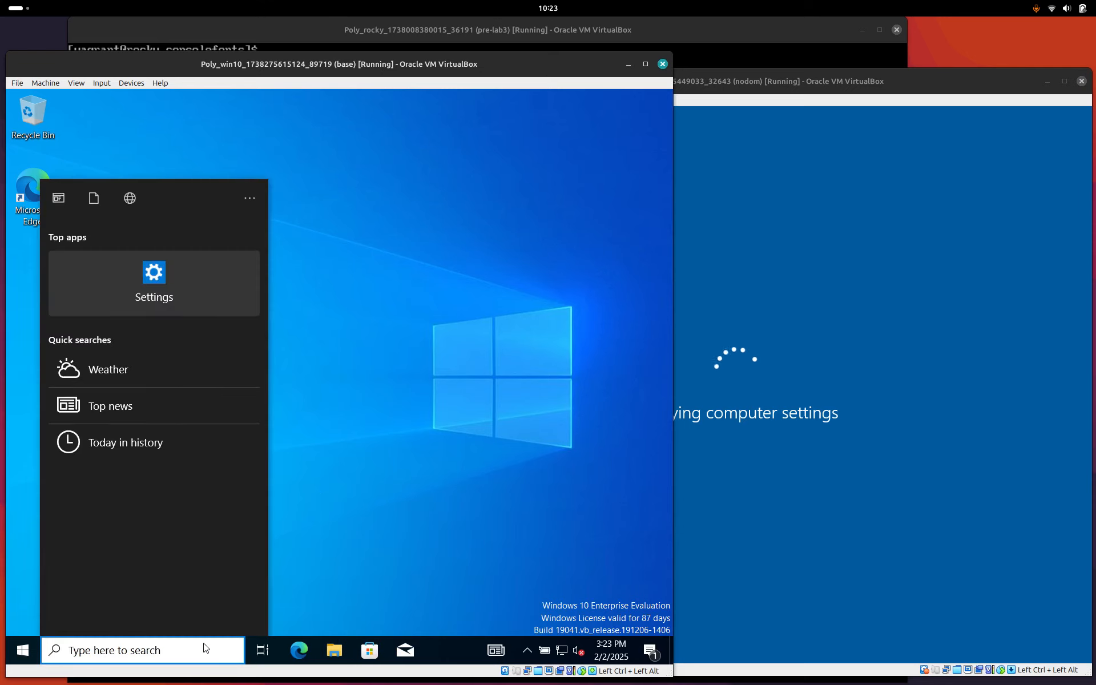
type("ncpa.cpl")
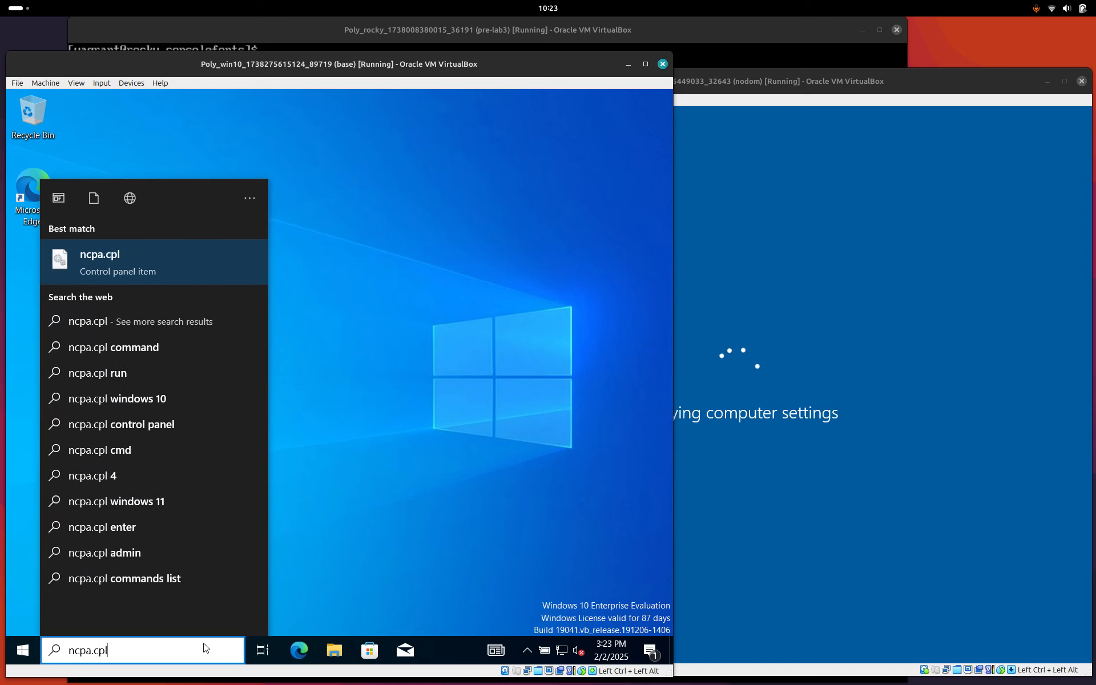
key("Return")
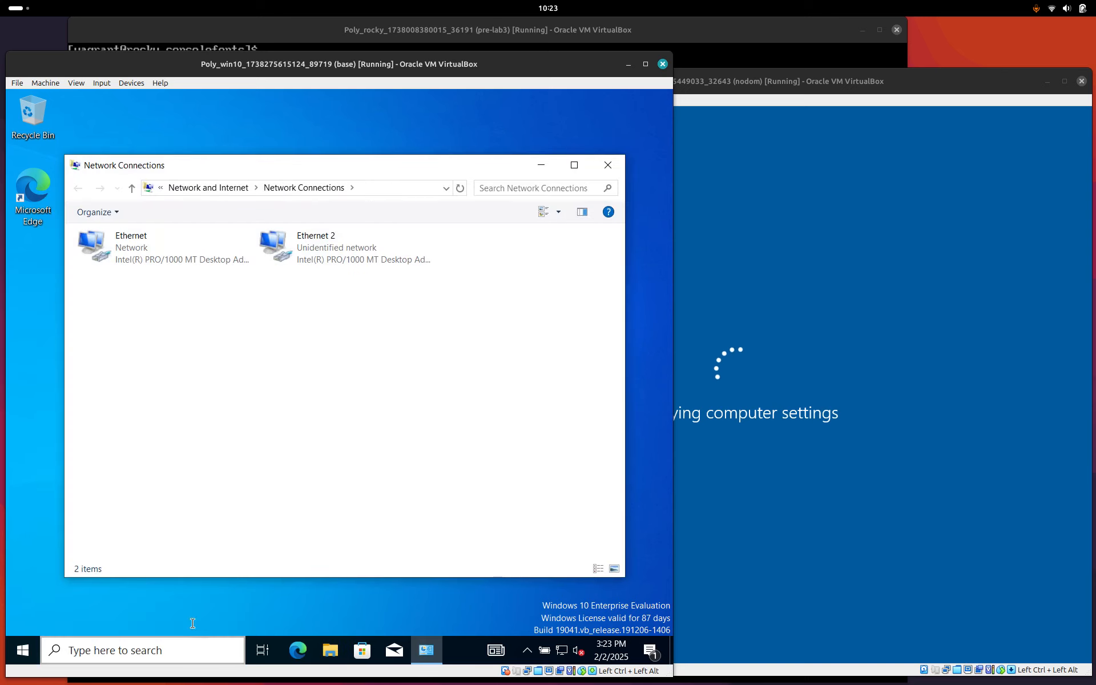
right_click(313, 250)
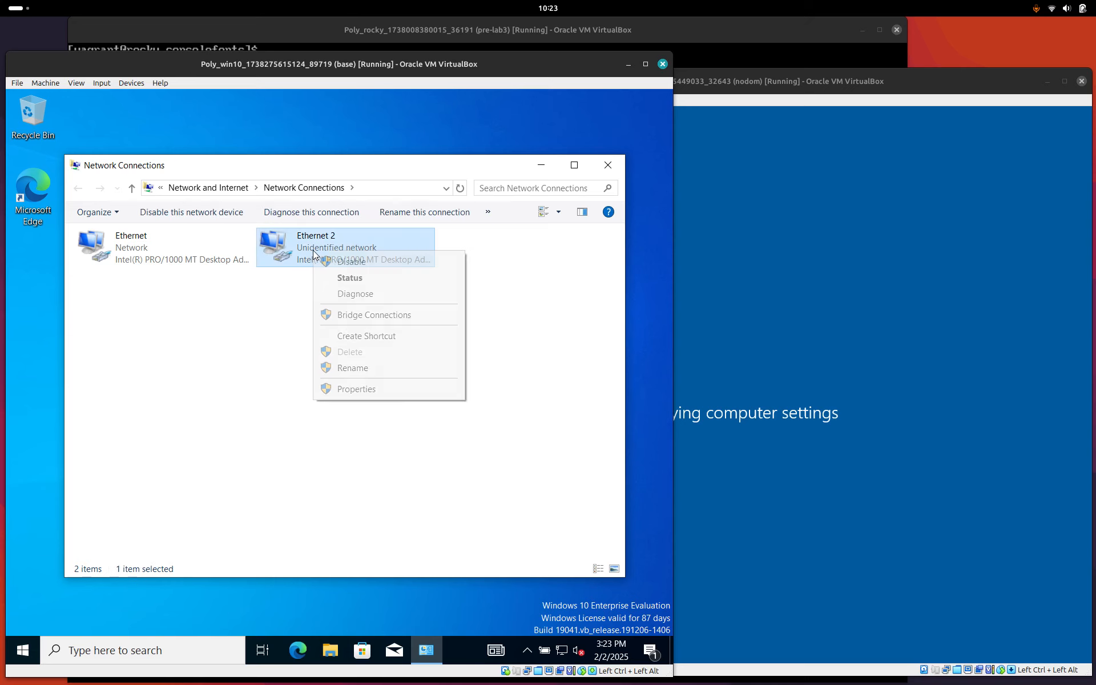
left_click(368, 394)
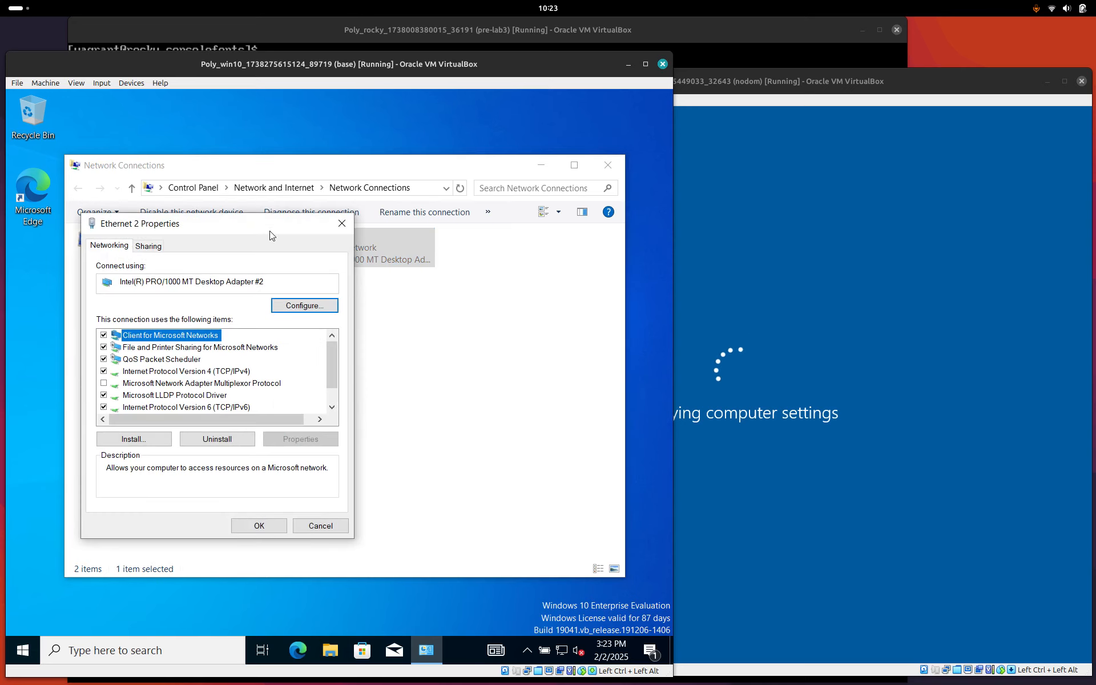
left_click_drag(271, 223, 358, 130)
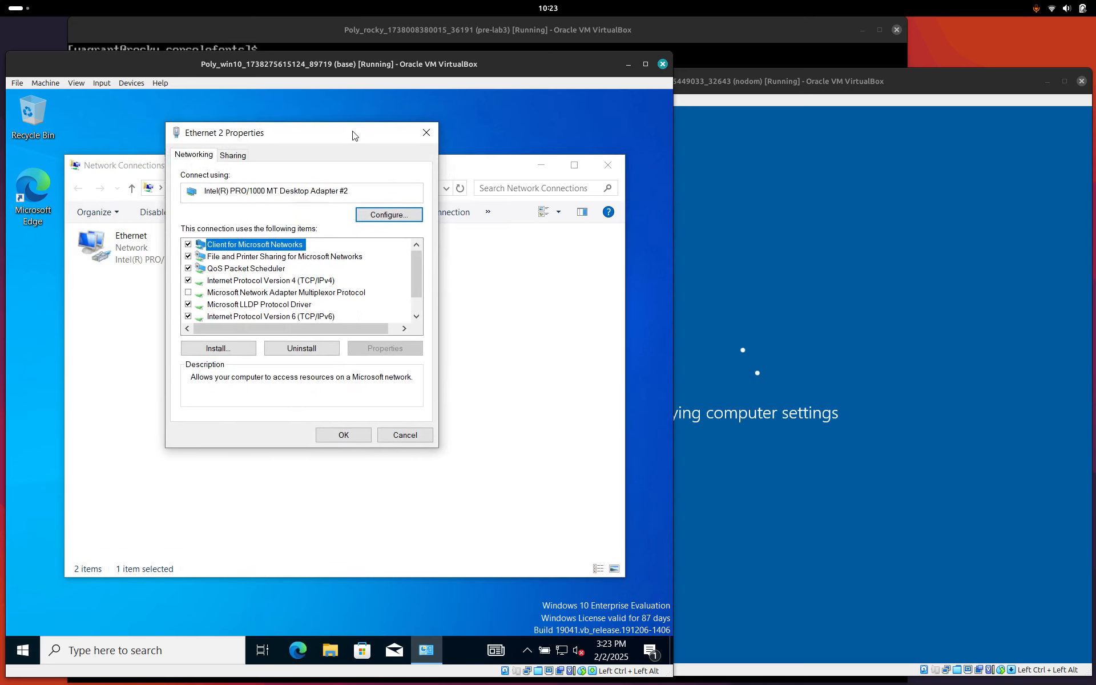
Set the IPv4 preferred DNS server to 192.168.56.10 and save both dialogs.
double_click(293, 278)
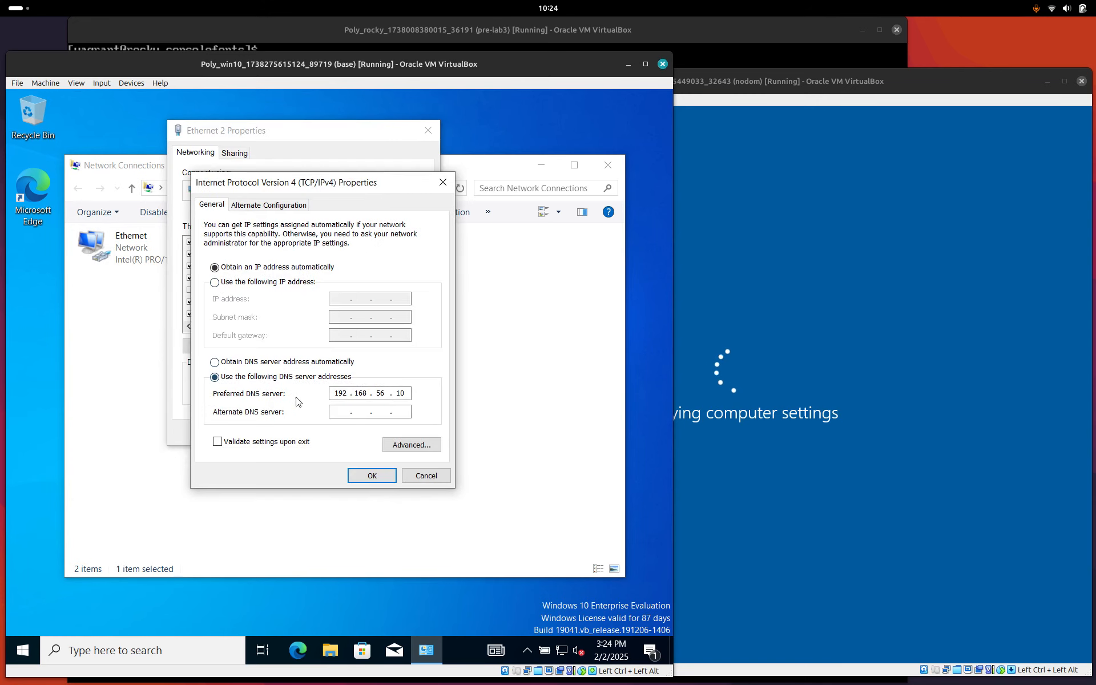
left_click_drag(406, 396, 331, 395)
left_click(372, 476)
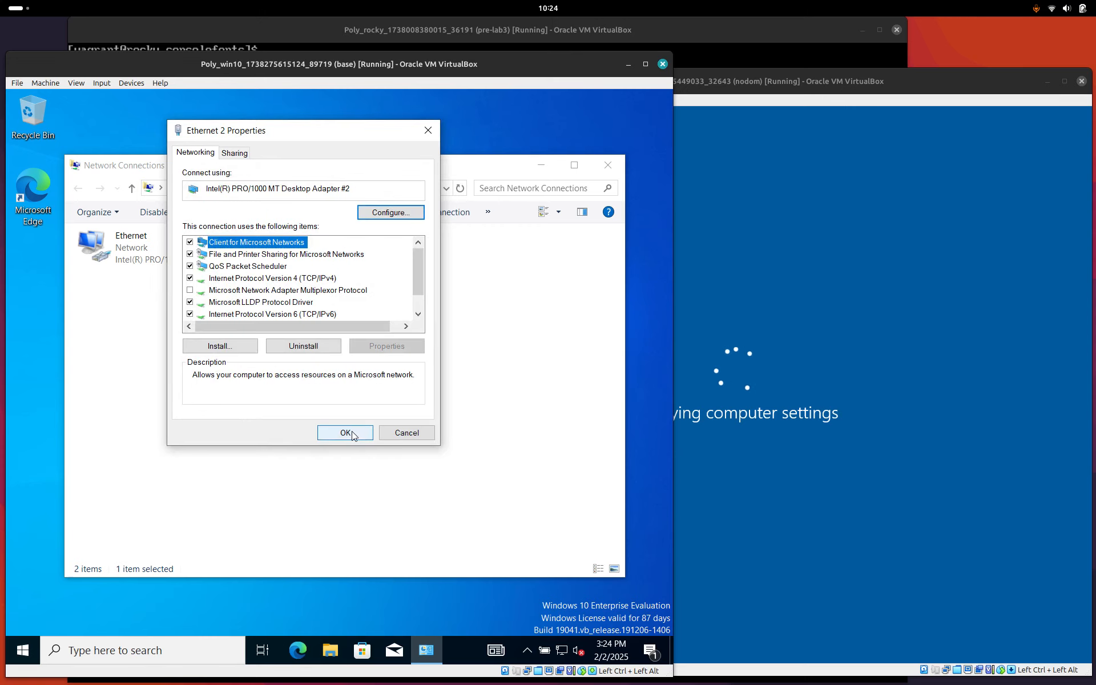
left_click(346, 433)
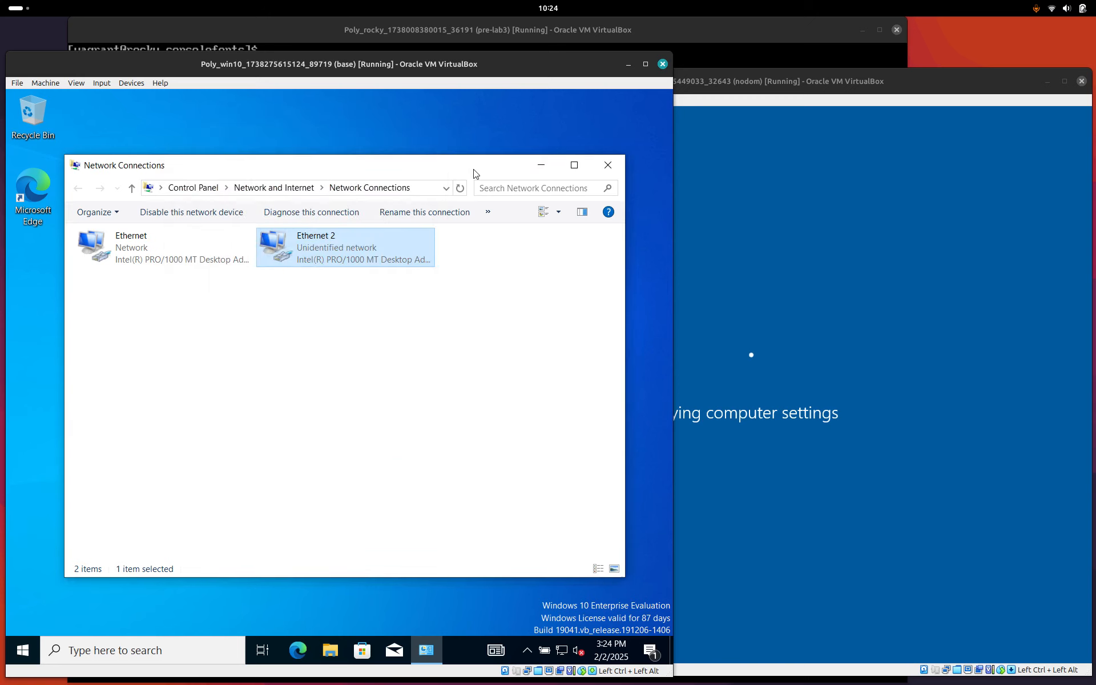
Move the Network Connections window aside and raise the Rocky Linux VM window to its shell prompt.
left_click_drag(475, 173, 487, 159)
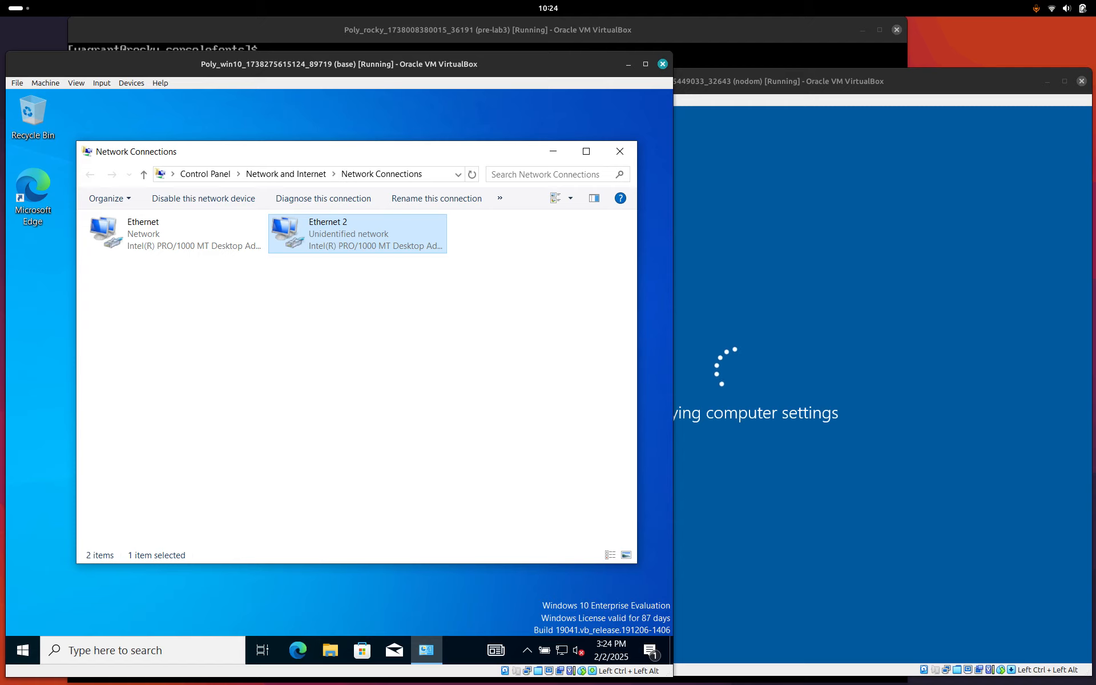
left_click(439, 33)
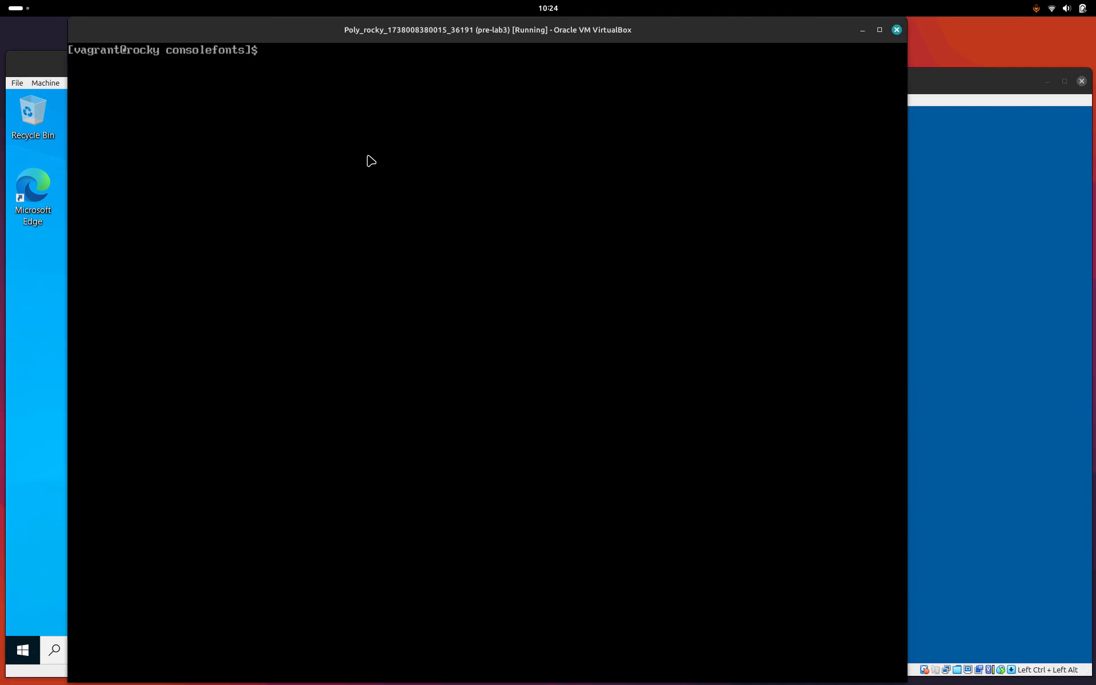
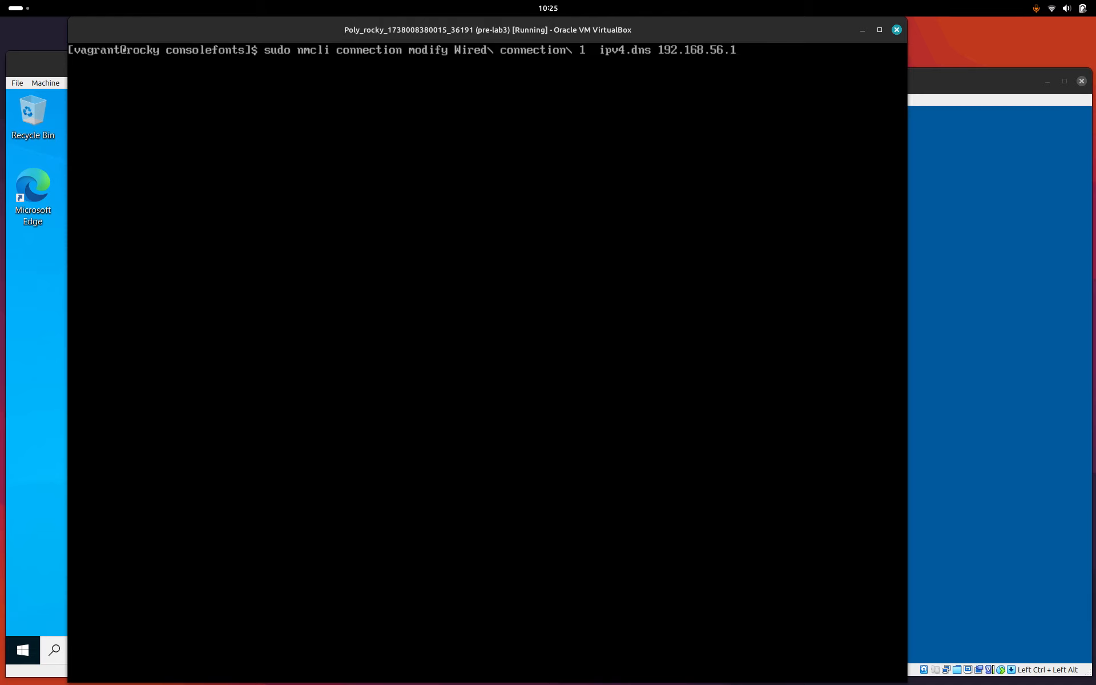
On Rocky, apply DNS server 192.168.56.10 to Wired connection 1 and take the connection down.
type("0")
key("Return")
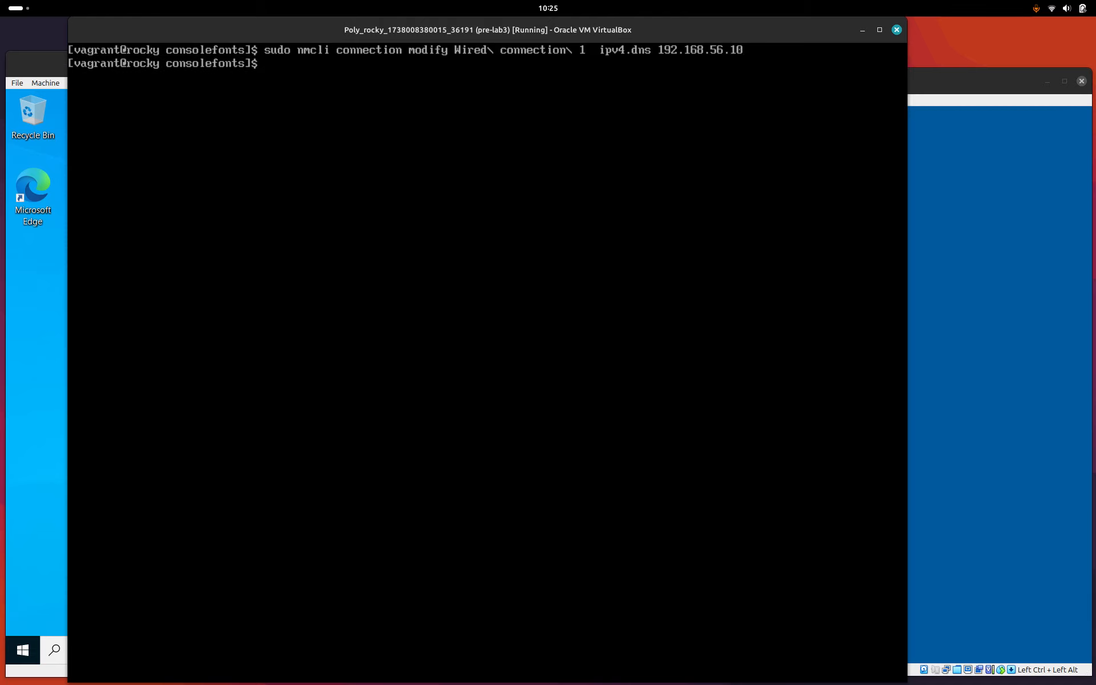
type("sudo nmcli connection ")
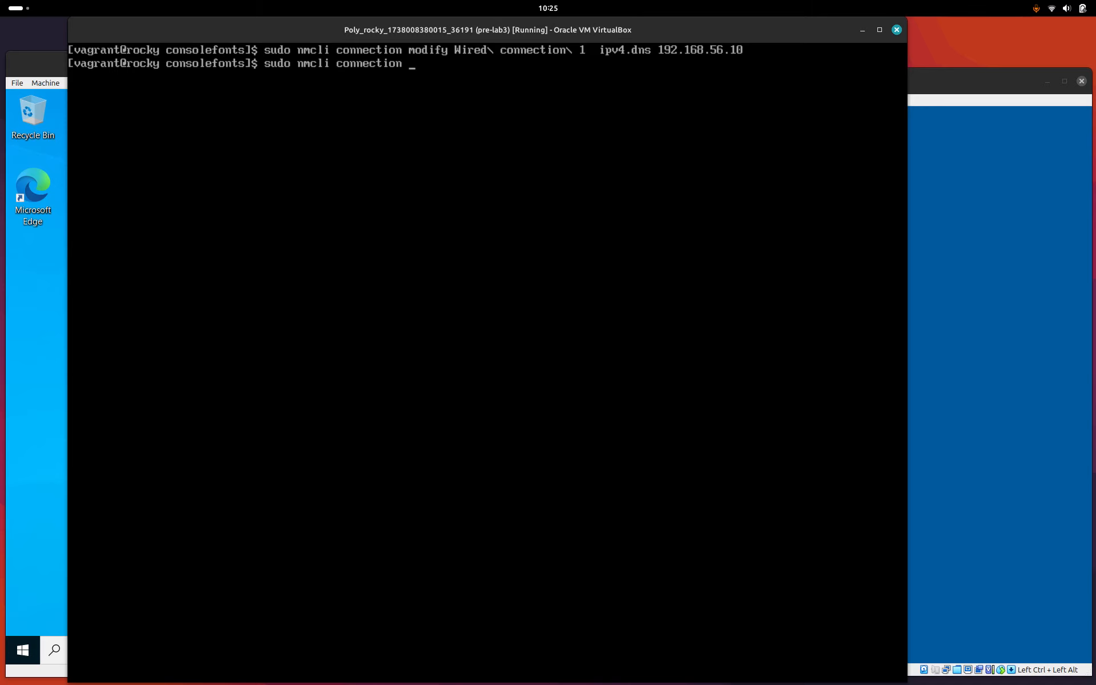
type("down W")
key("Tab")
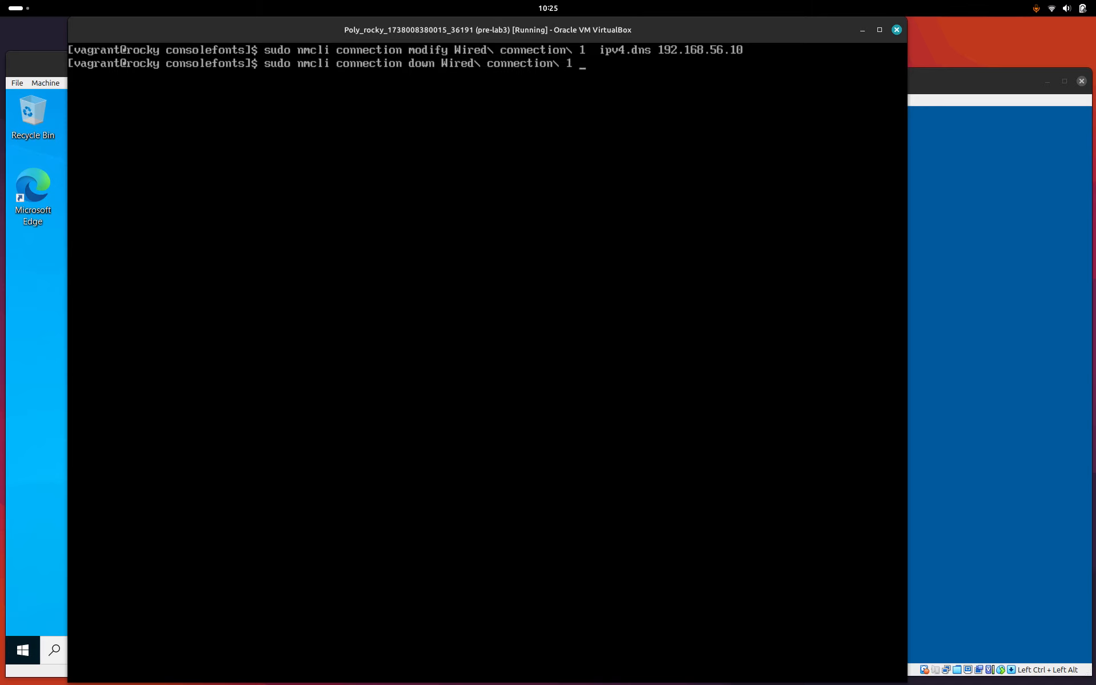
key("Return")
Bring Wired connection 1 back up and clear the terminal.
key("Up")
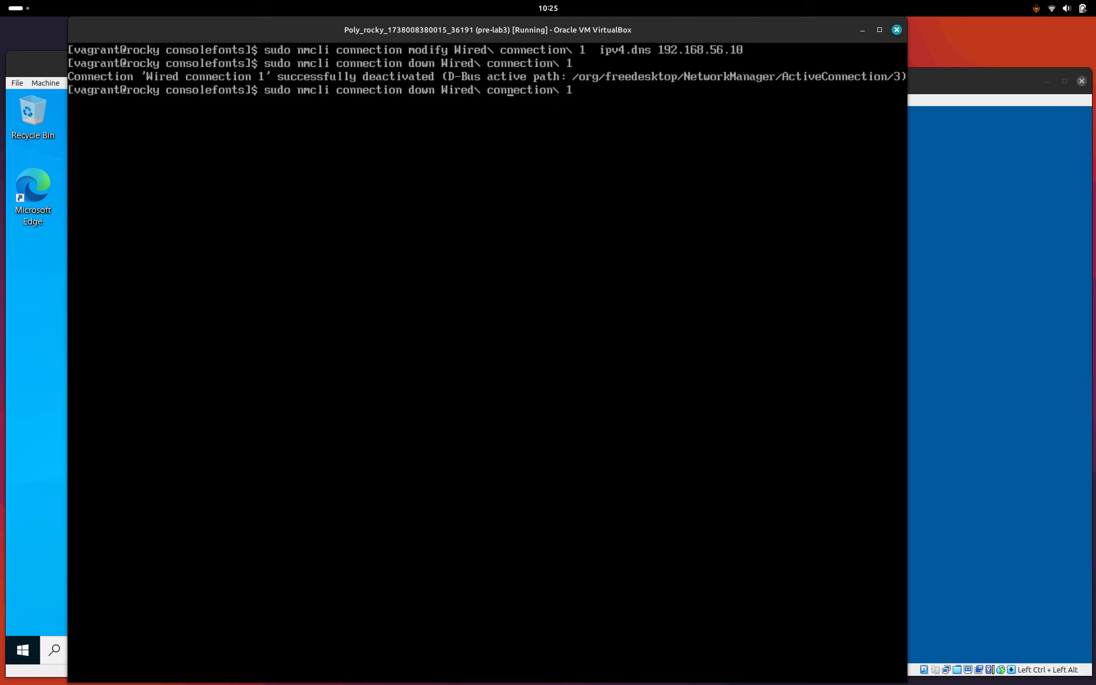
key("BackSpace")
key("BackSpace")
key("BackSpace")
key("BackSpace")
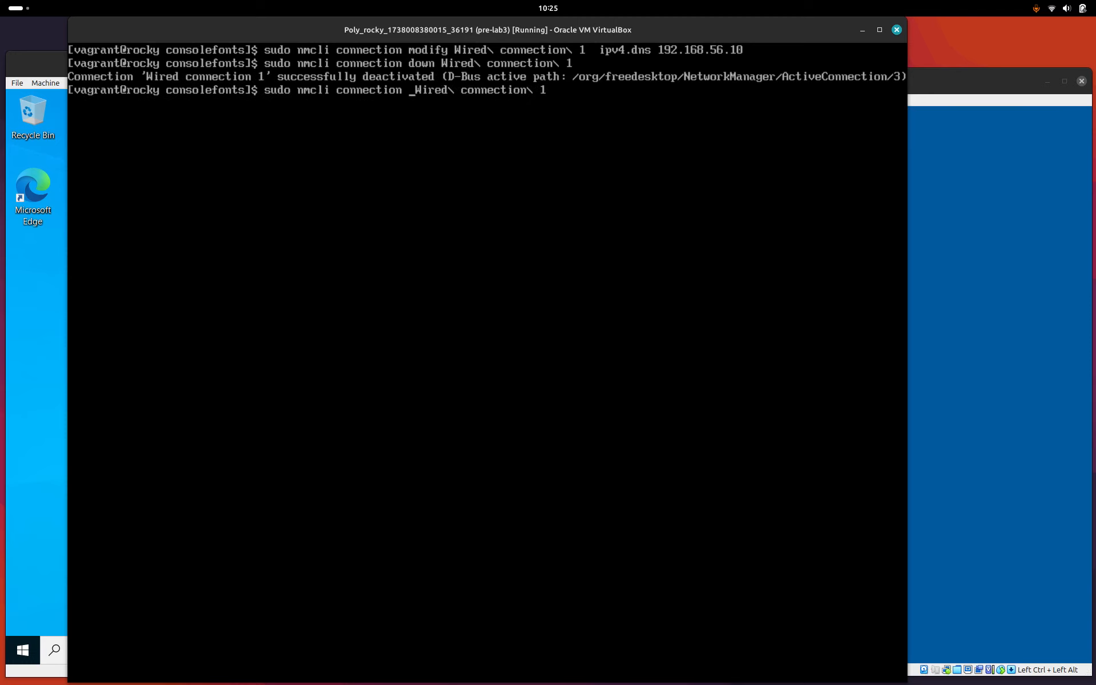
type("up")
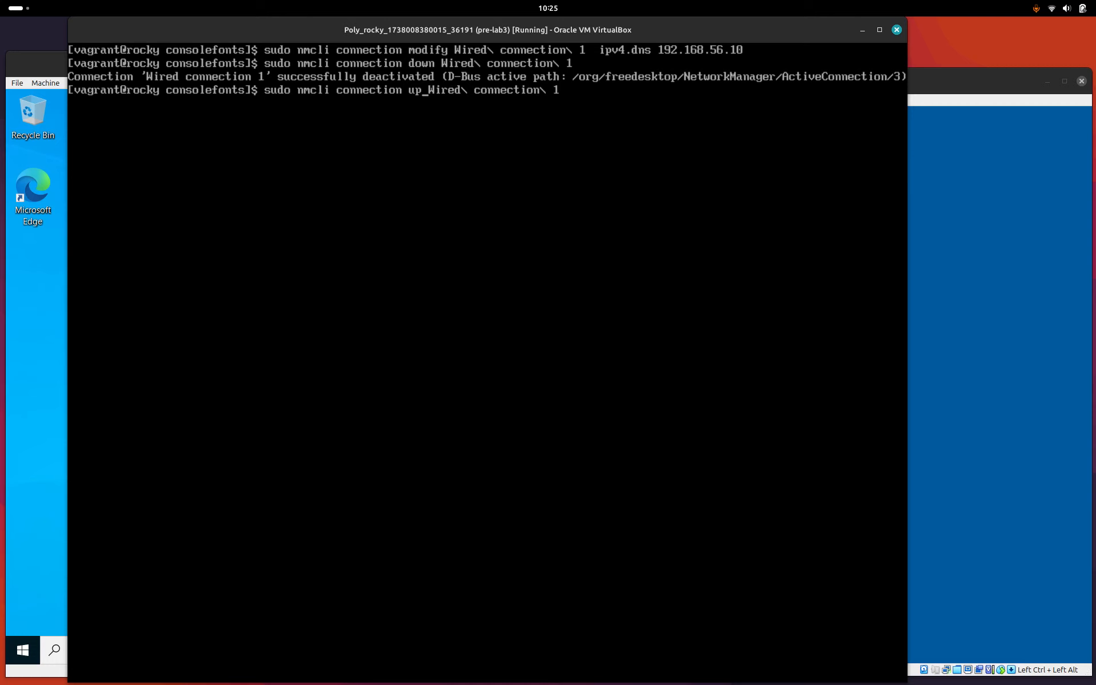
key("Return")
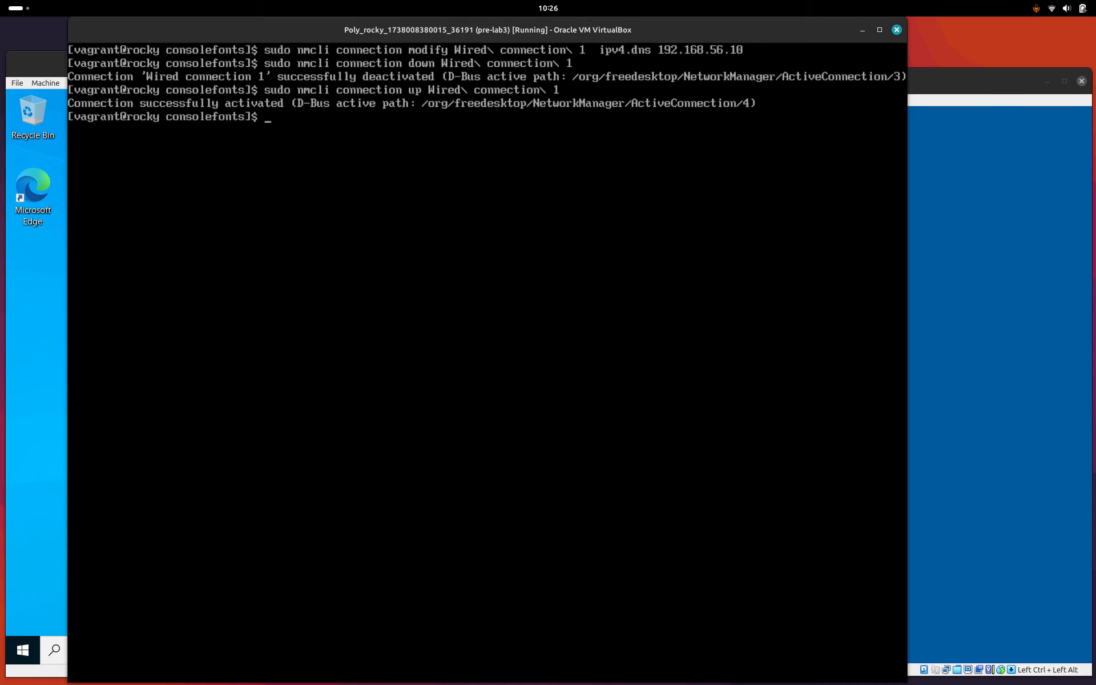
type("clear")
key("Return")
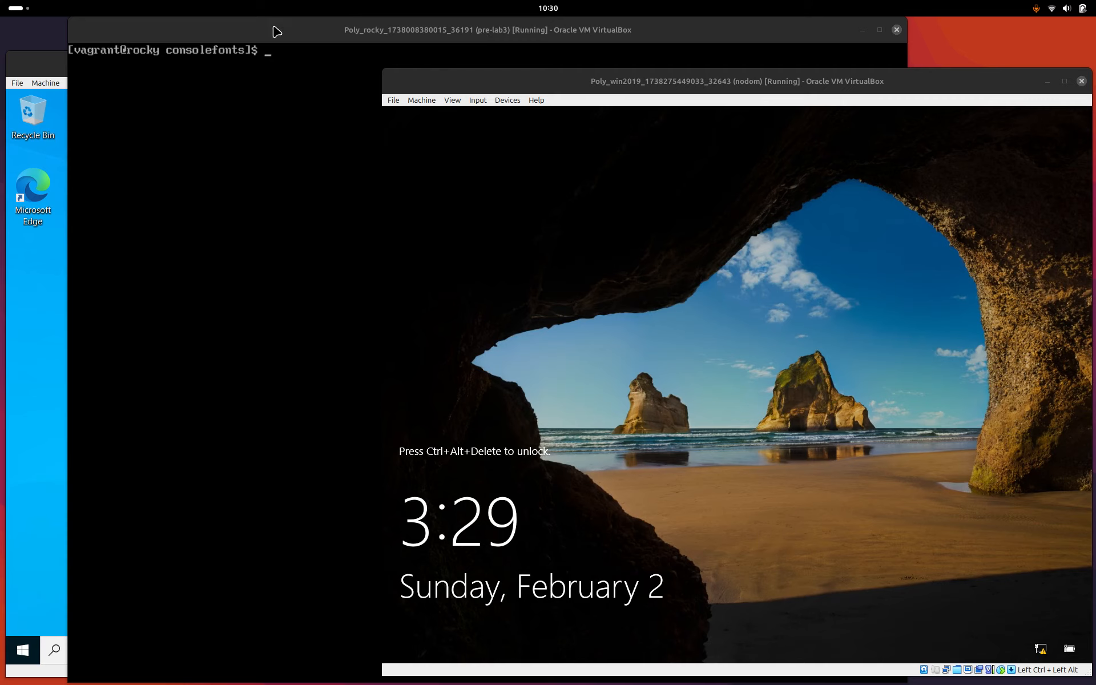
On Rocky, look up CR345.local against 192.168.56.10, resolving to 192.168.56.10 and 10.0.2.15.
left_click(290, 57)
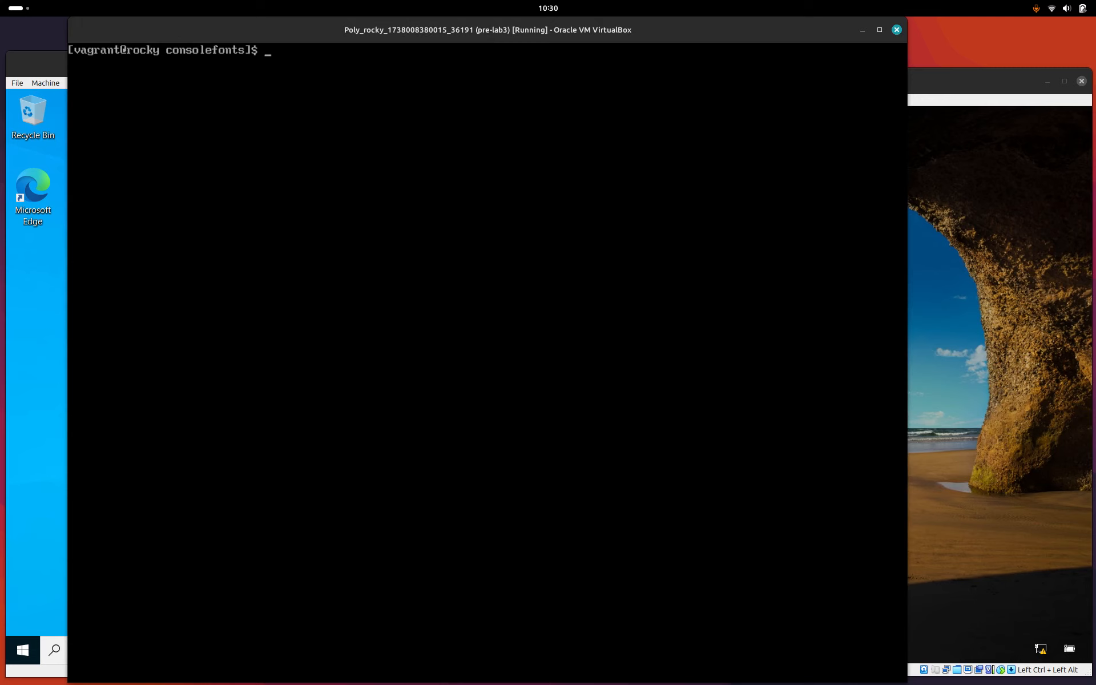
type("nslookup CR345.local 192.168.56.10")
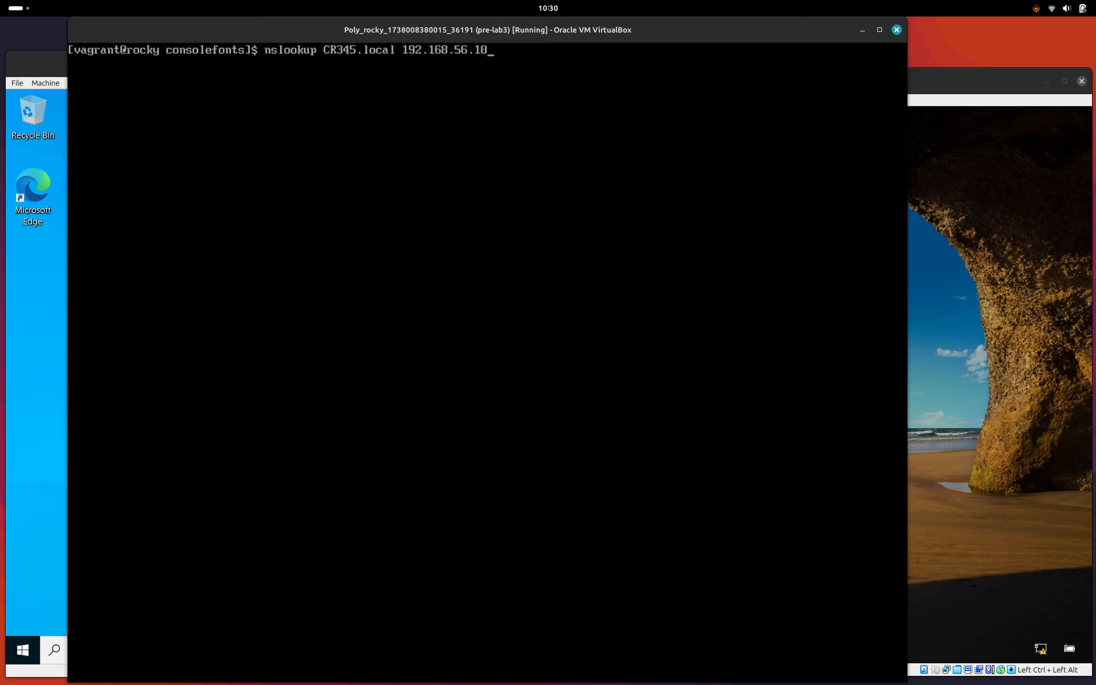
key("Return")
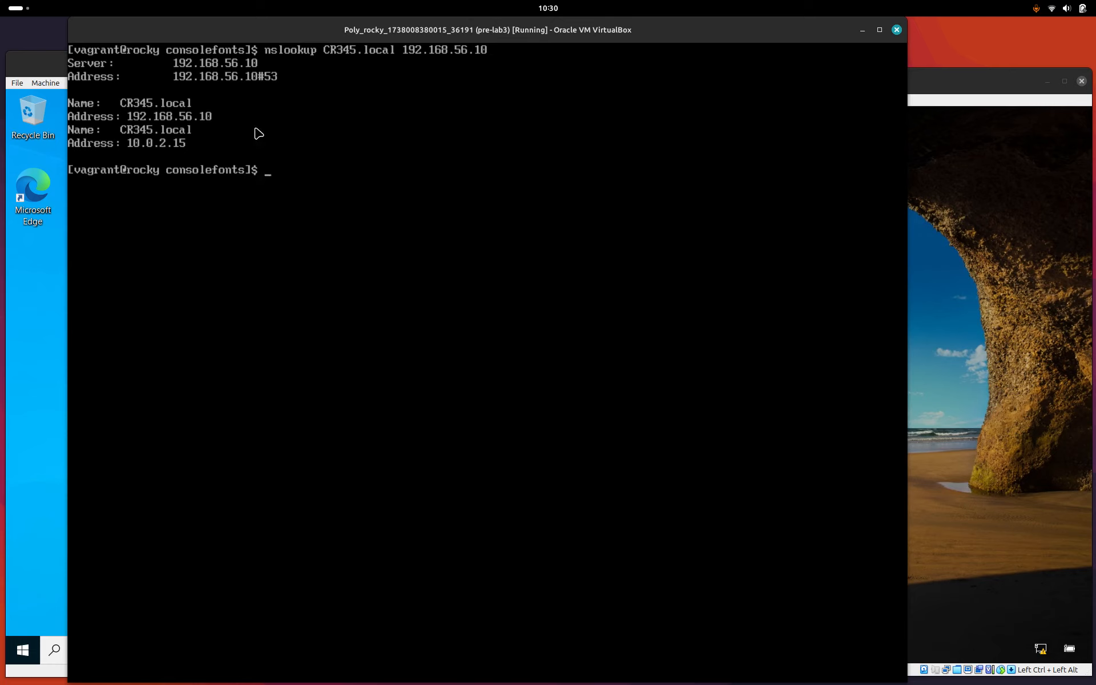
On Windows 10, open Command Prompt as administrator.
left_click(47, 69)
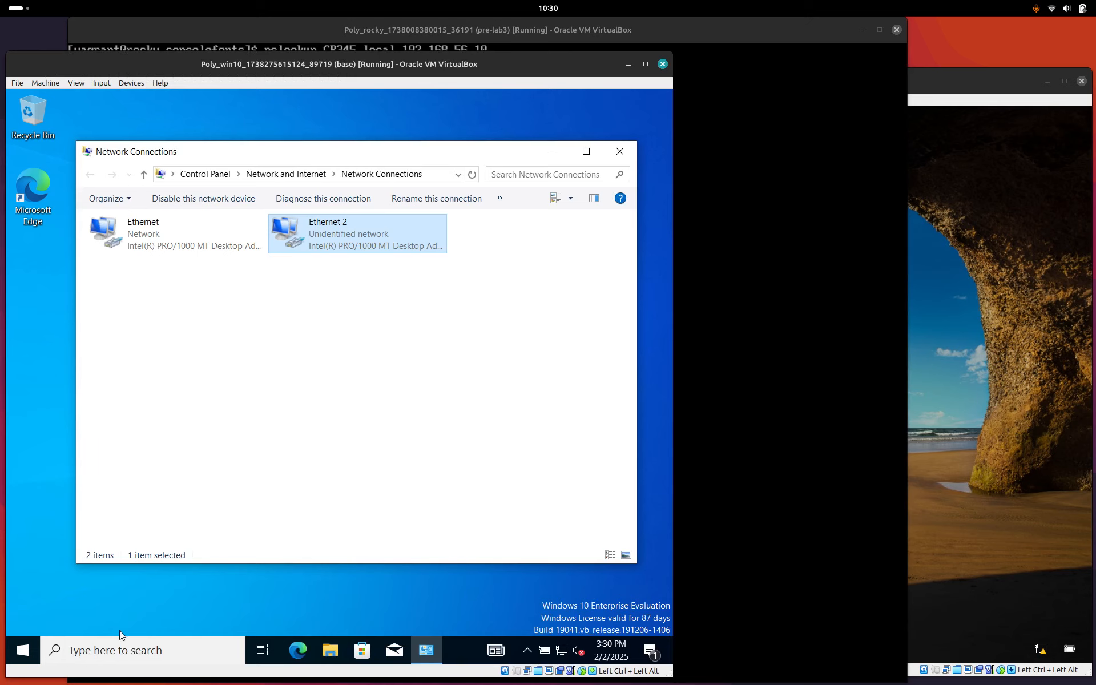
left_click(120, 650)
type("cmd")
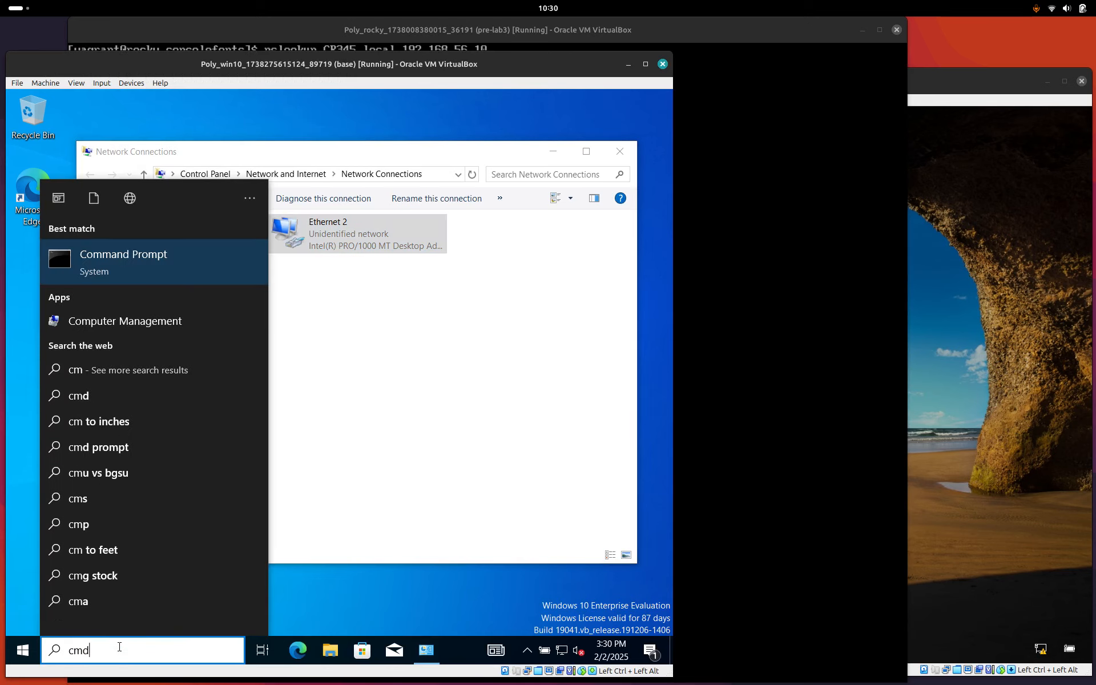
key("ctrl+shift+Return")
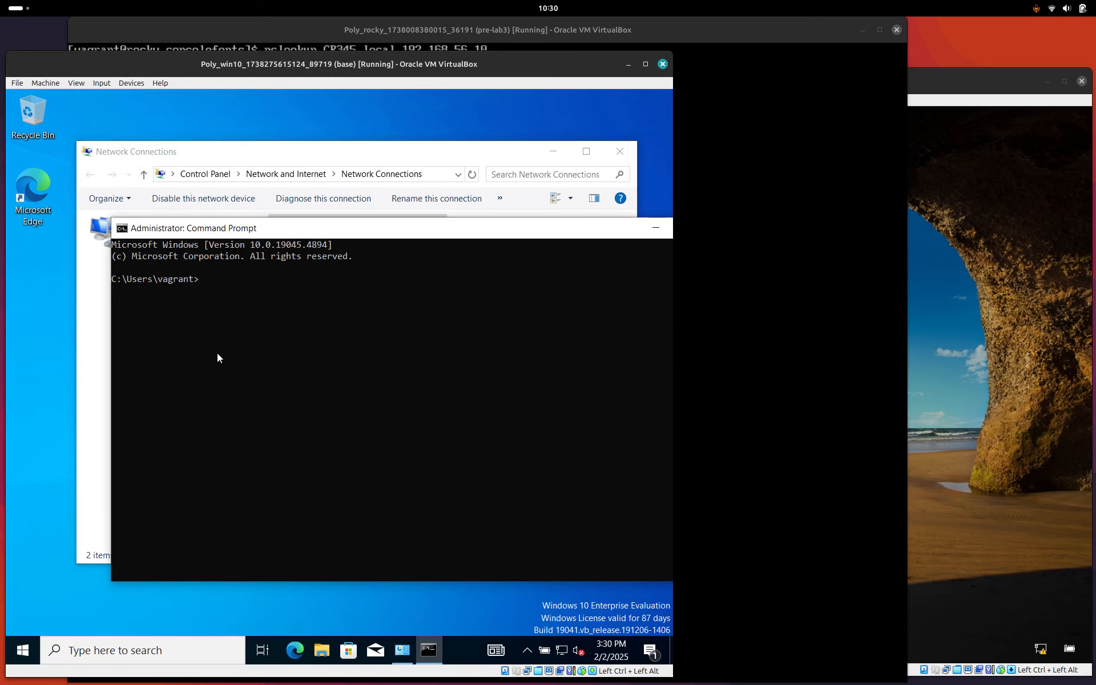
Run nslookup cr345.local 192.168.56.10, then close the Command Prompt.
type("nslookup cr345.local 192.168.56.10")
key("Return")
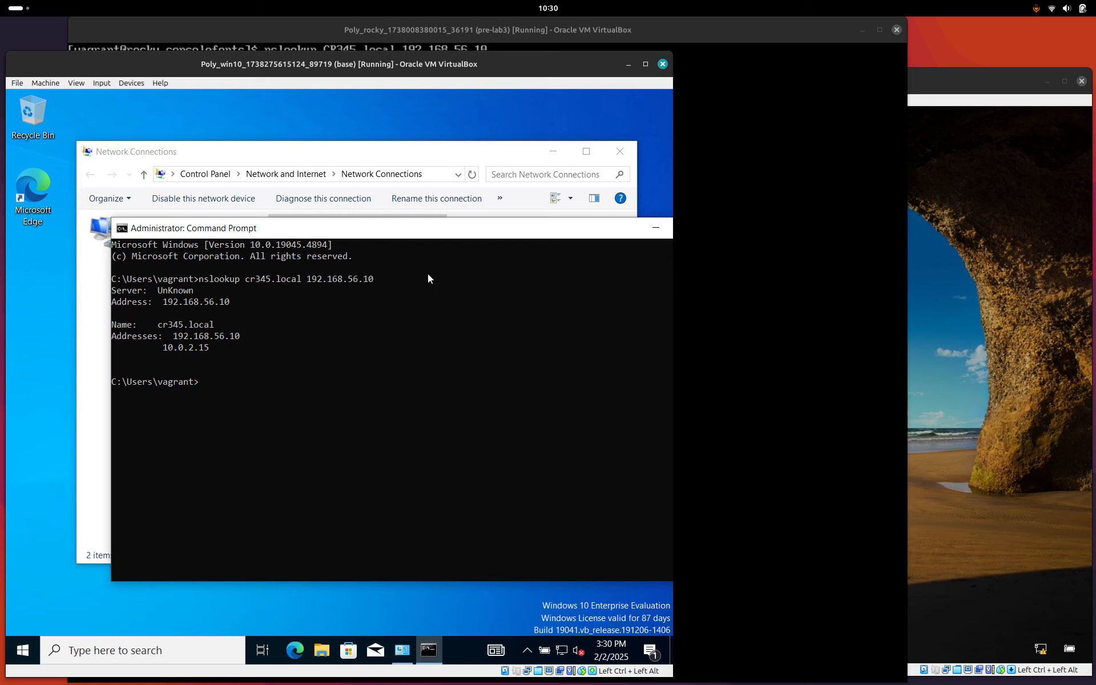
left_click_drag(217, 318, 111, 310)
left_click_drag(334, 228, 264, 185)
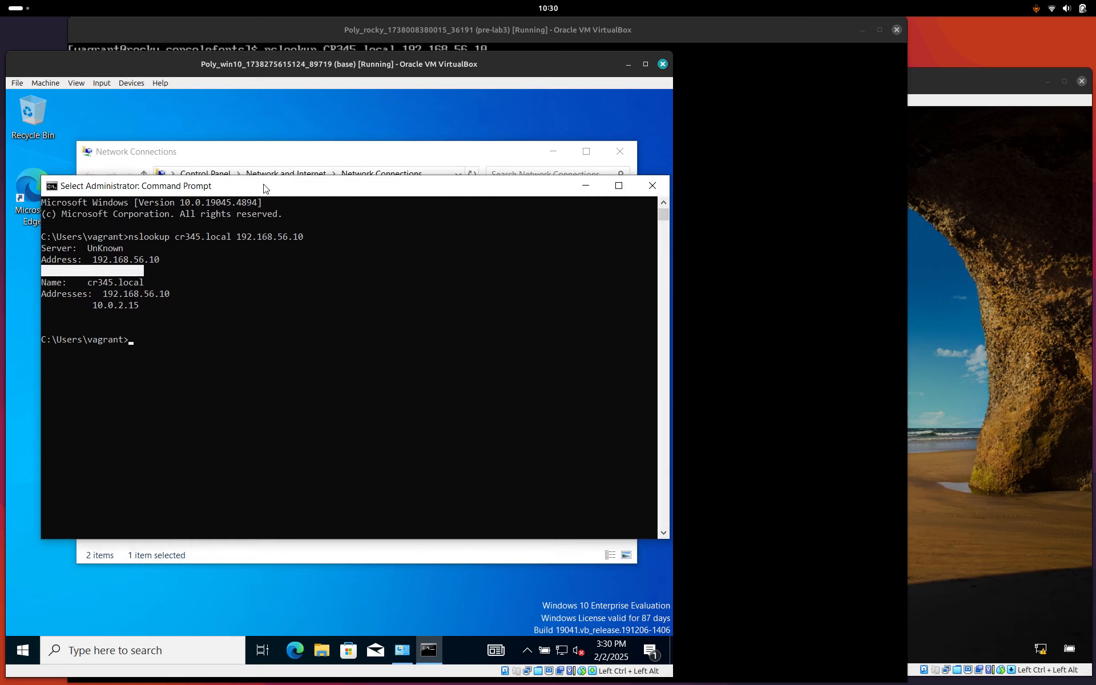
left_click(654, 187)
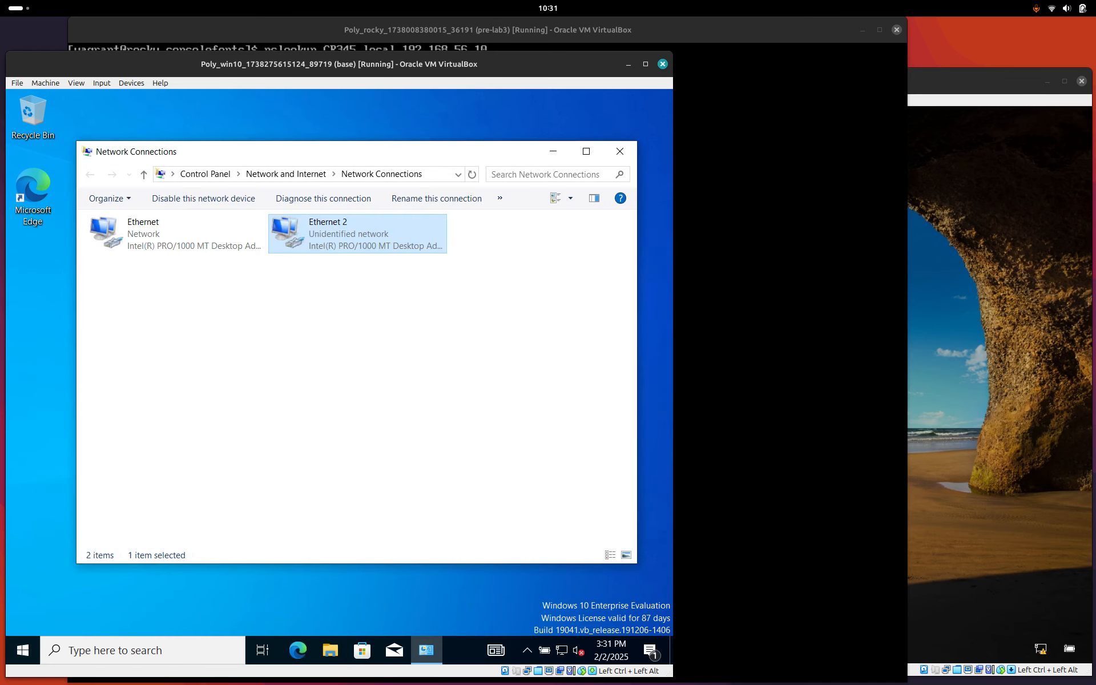
Sign in to the Server 2019 VM with the administrator password.
left_click(945, 81)
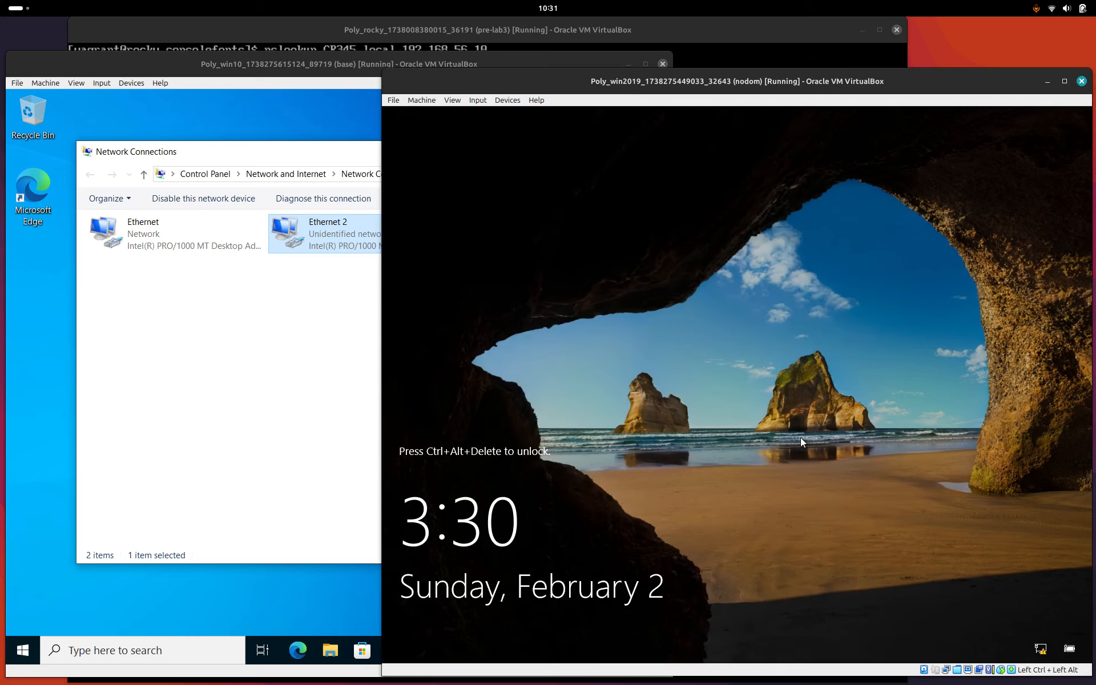
key("ctrl+alt+Delete")
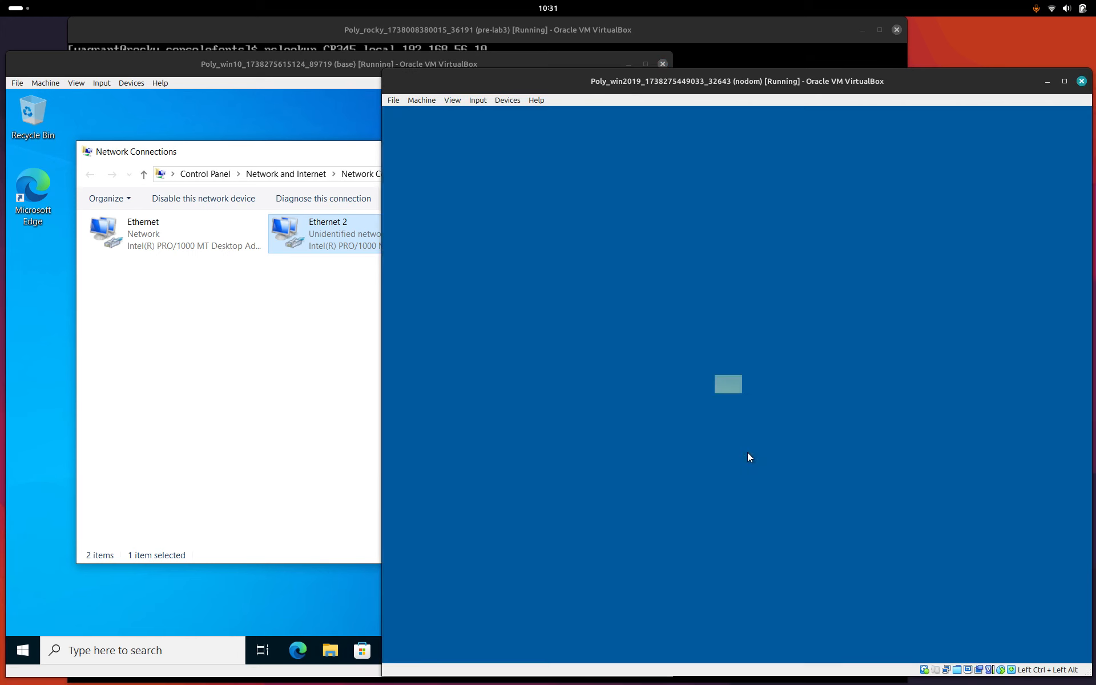
type("vagrant")
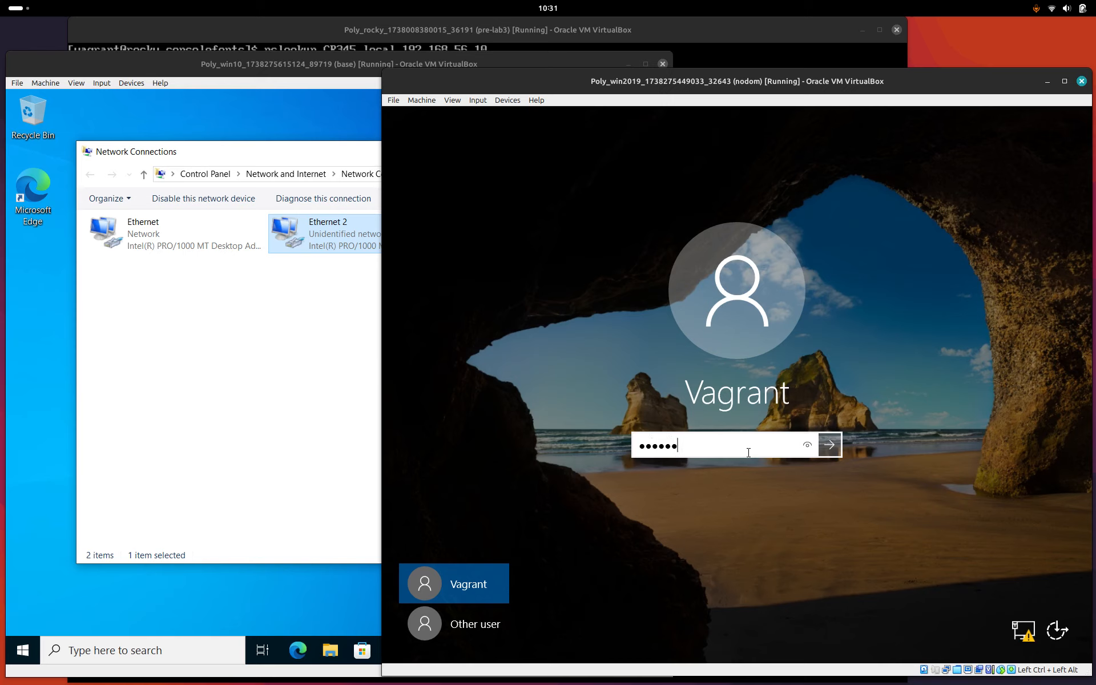
key("Return")
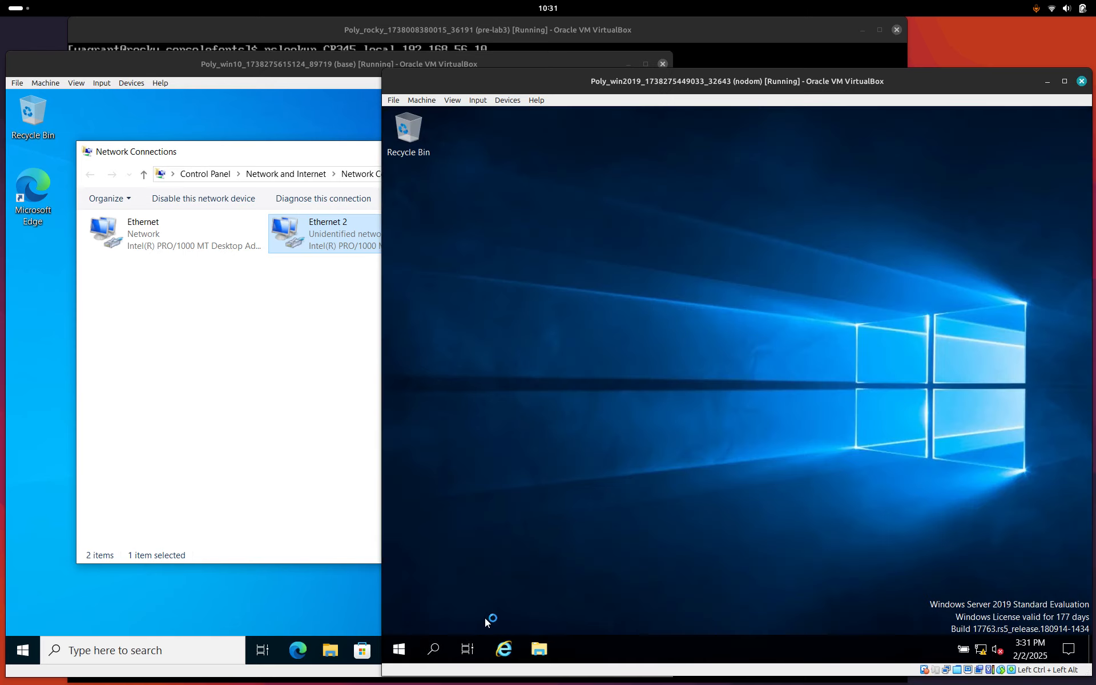
Open Active Directory Users and Computers from Server Manager and bring up actions for CR345.local's Users container.
left_click(402, 651)
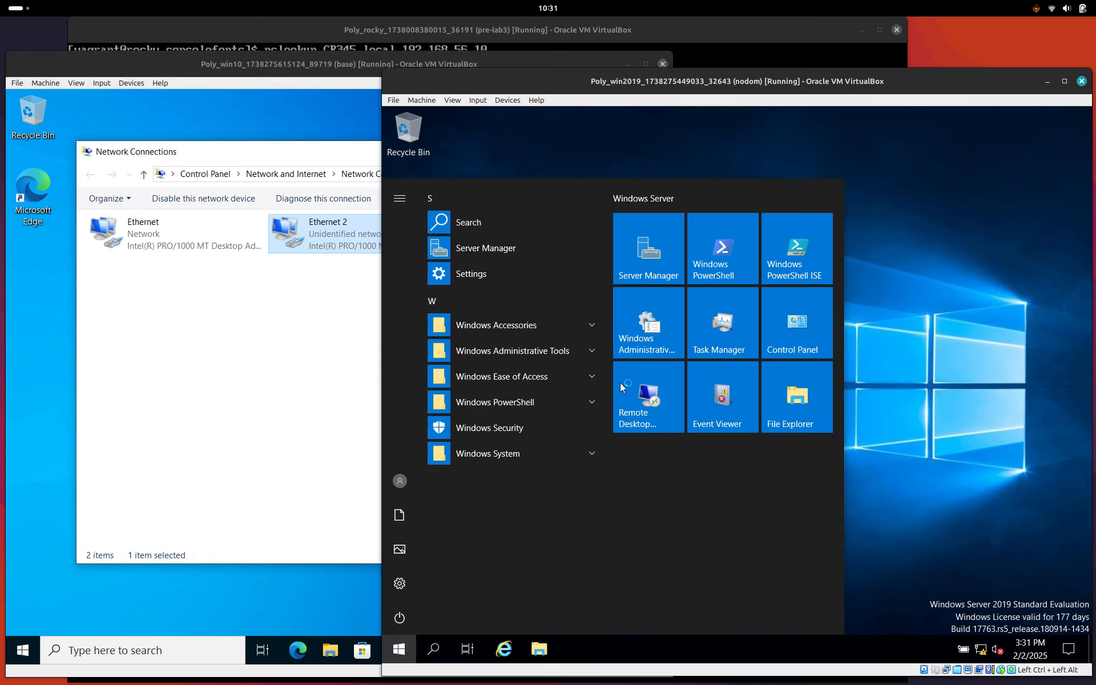
left_click(632, 261)
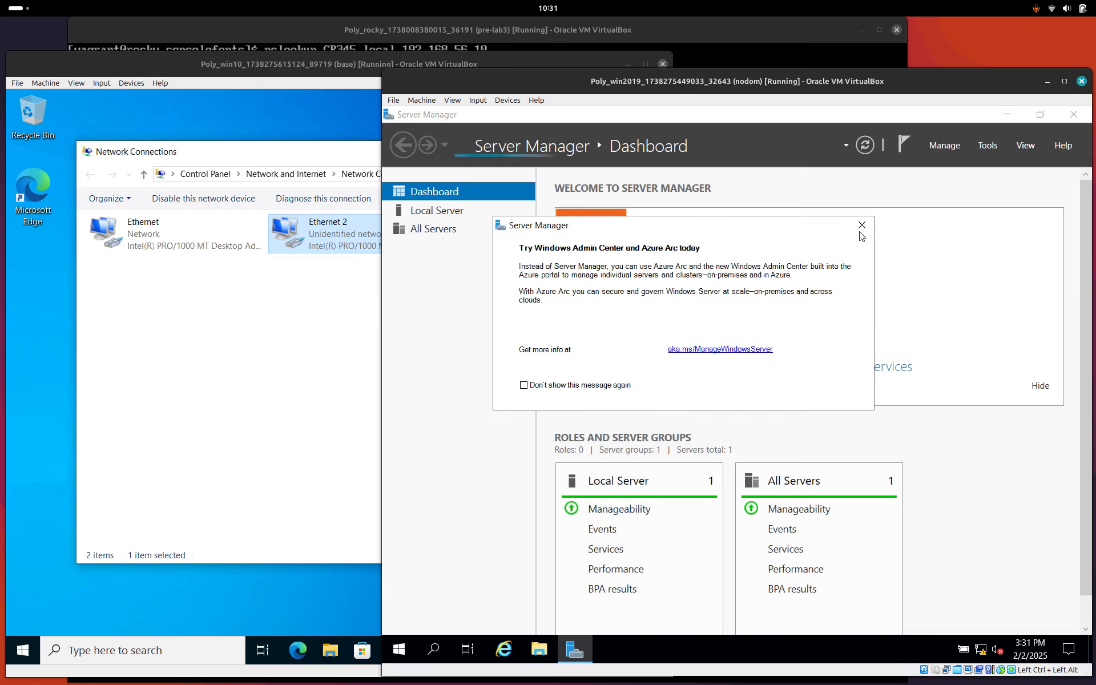
left_click(861, 226)
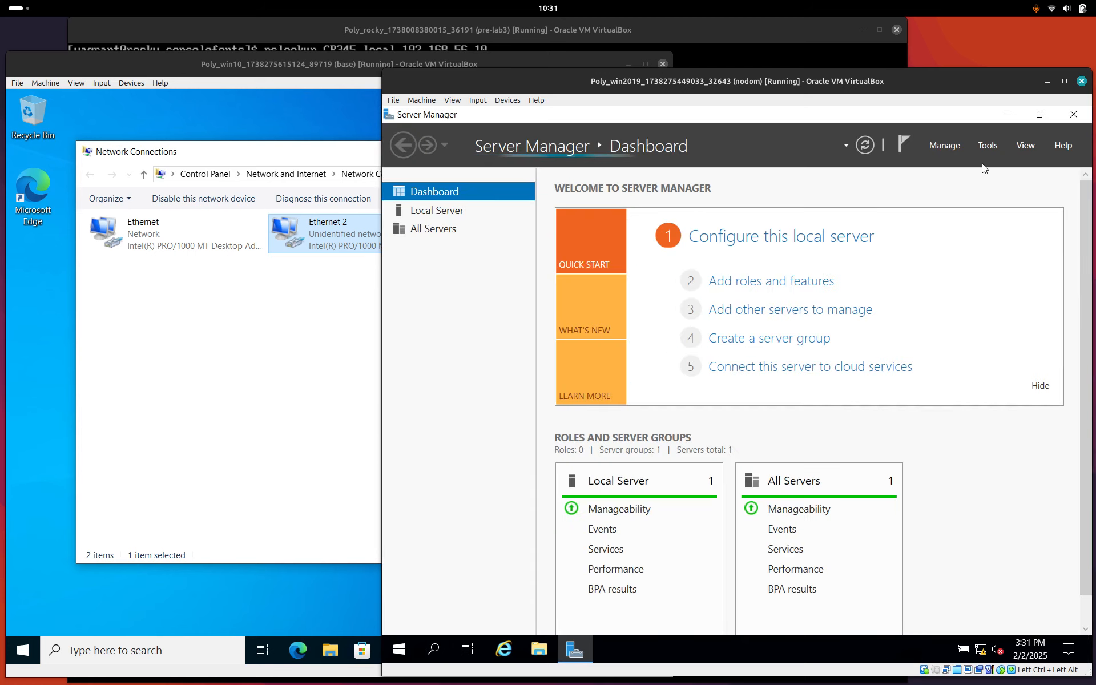
left_click(987, 145)
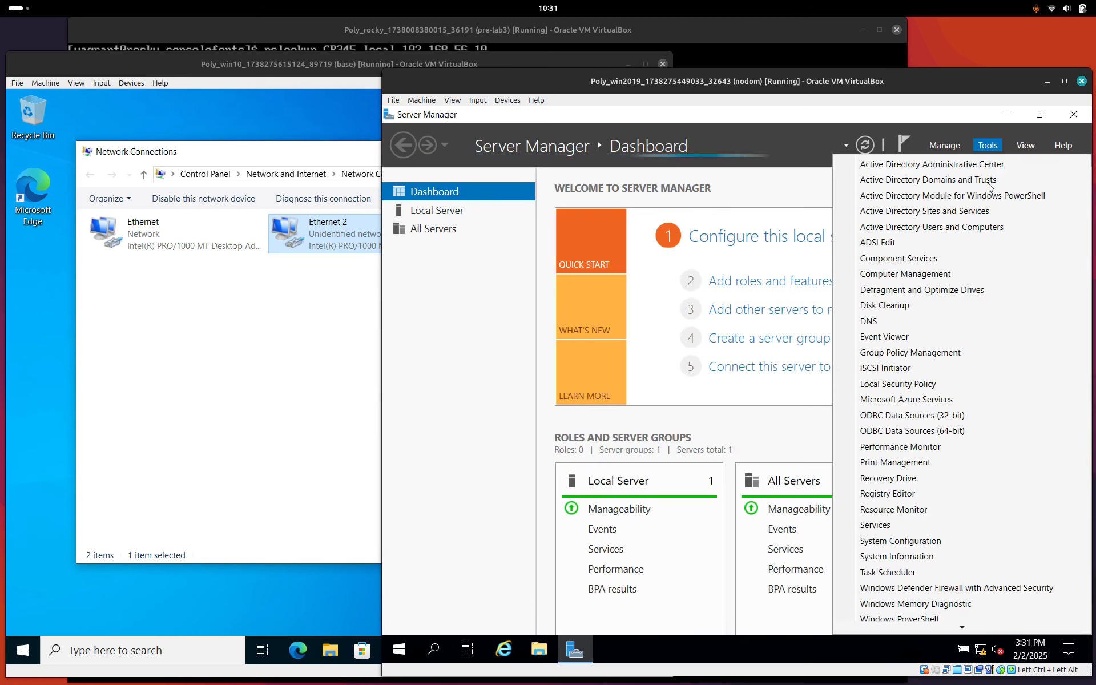
left_click(977, 227)
left_click(513, 263)
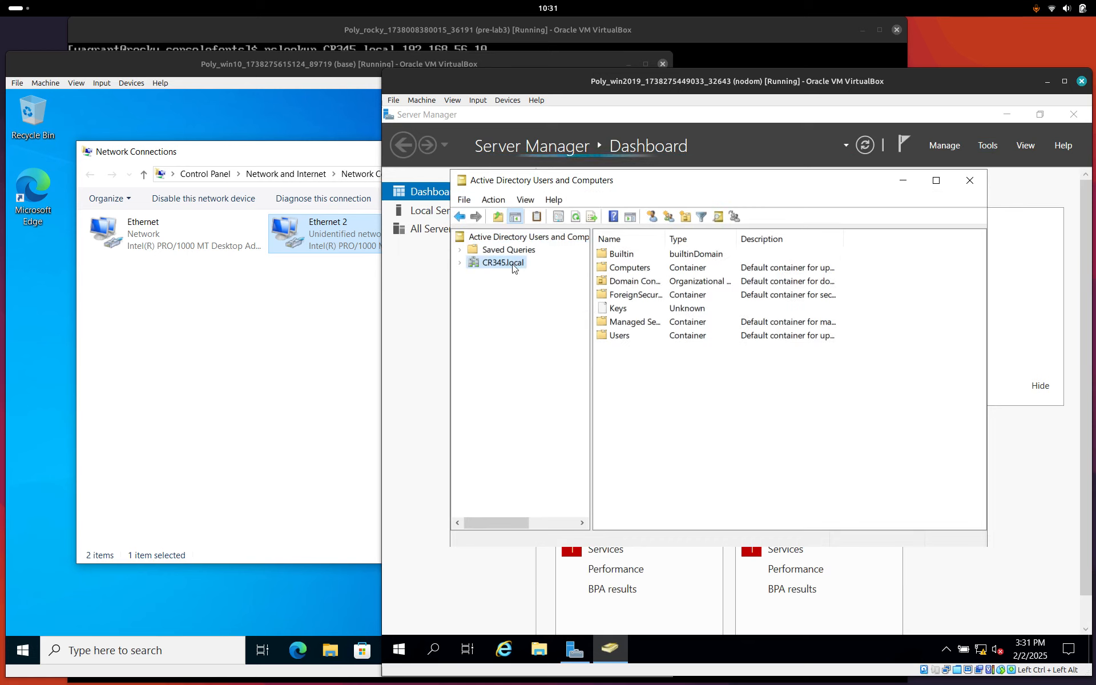
right_click(619, 336)
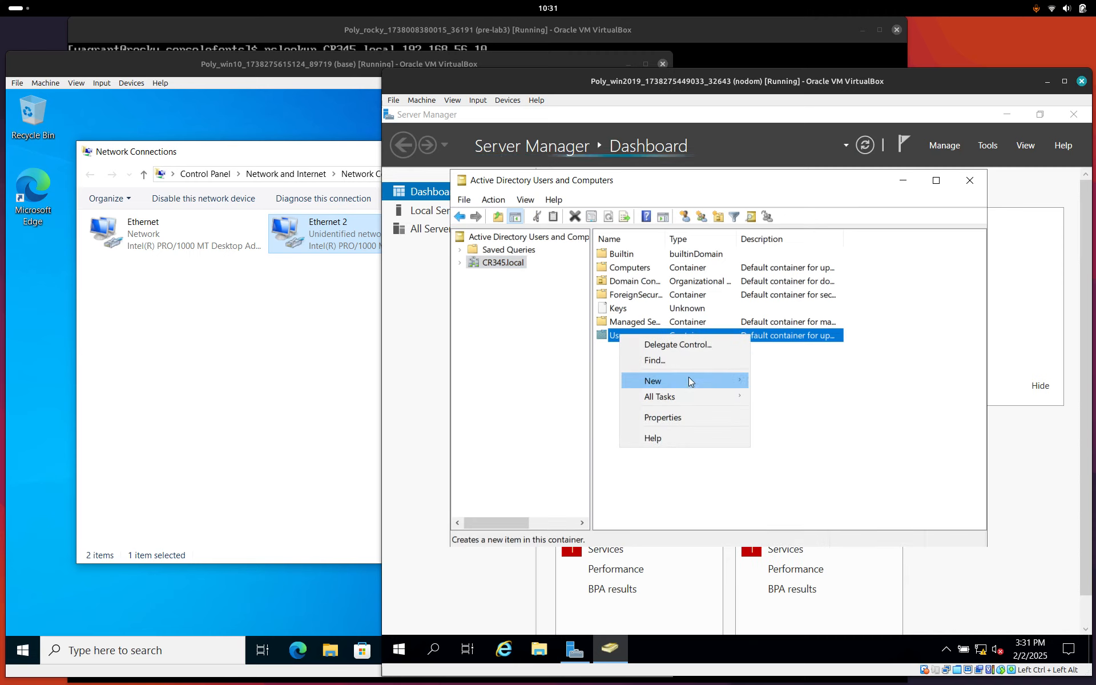
Start a new user in Users with first name and logon name bob.
mouse_move(688, 378)
left_click(794, 539)
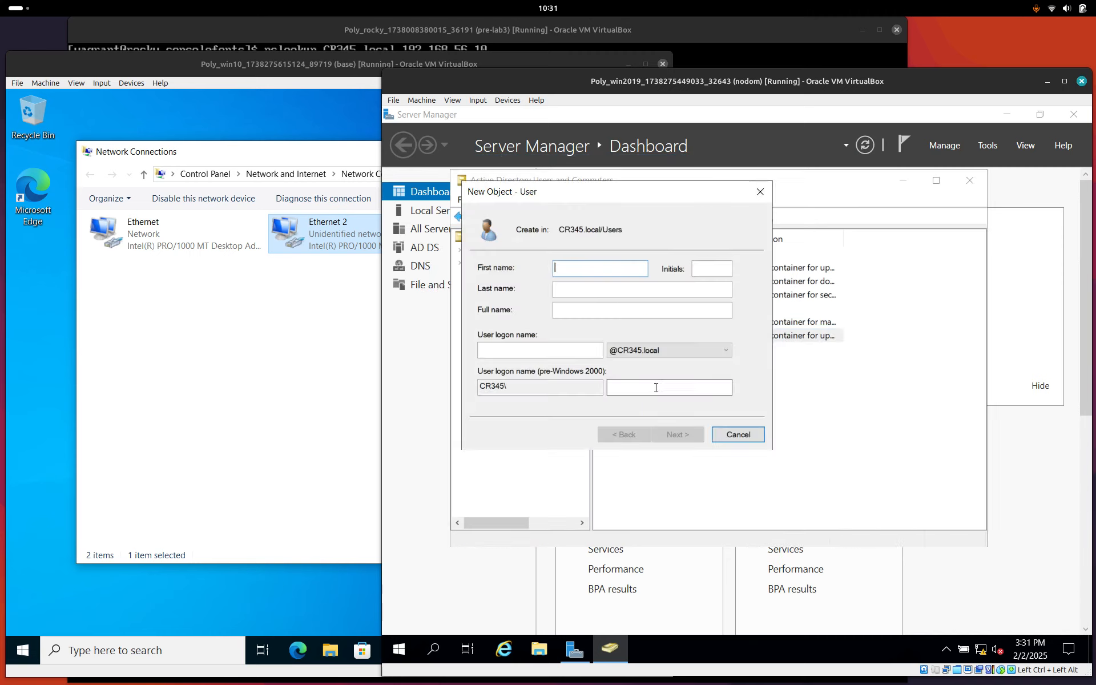
type("bob")
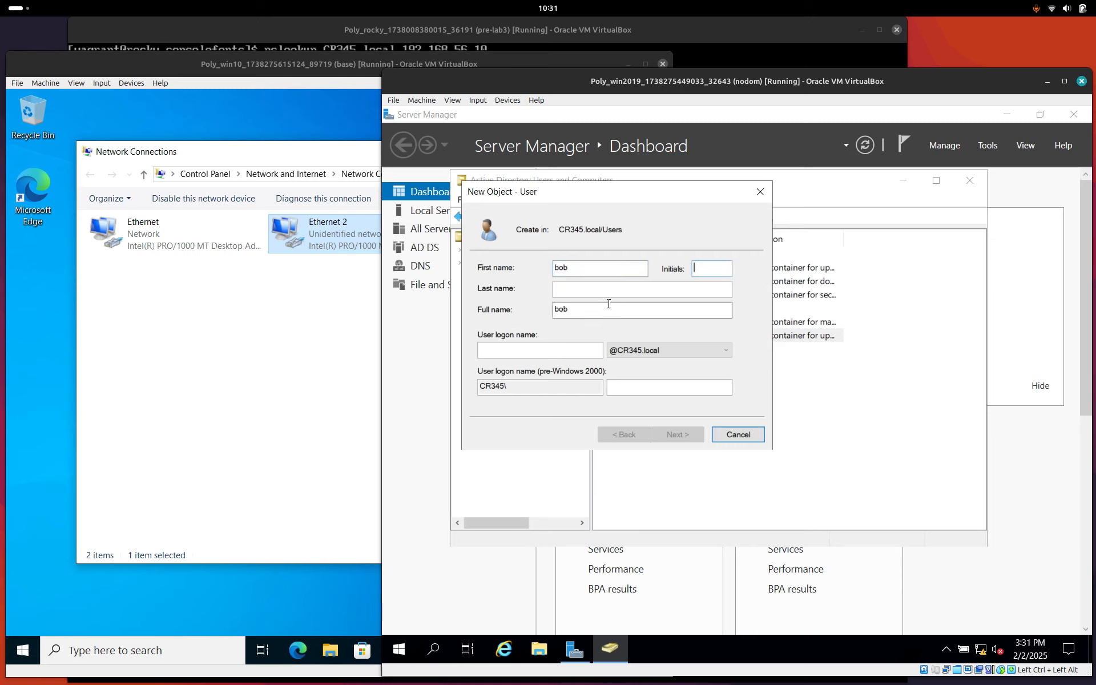
left_click(535, 350)
left_click(521, 28)
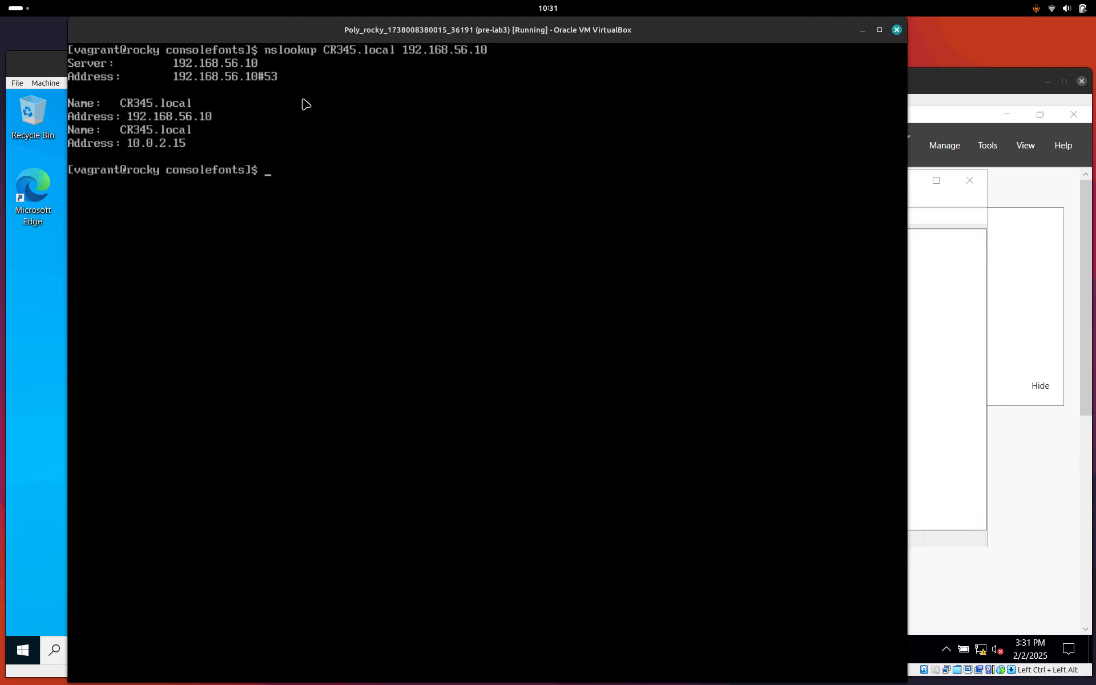
left_click(50, 66)
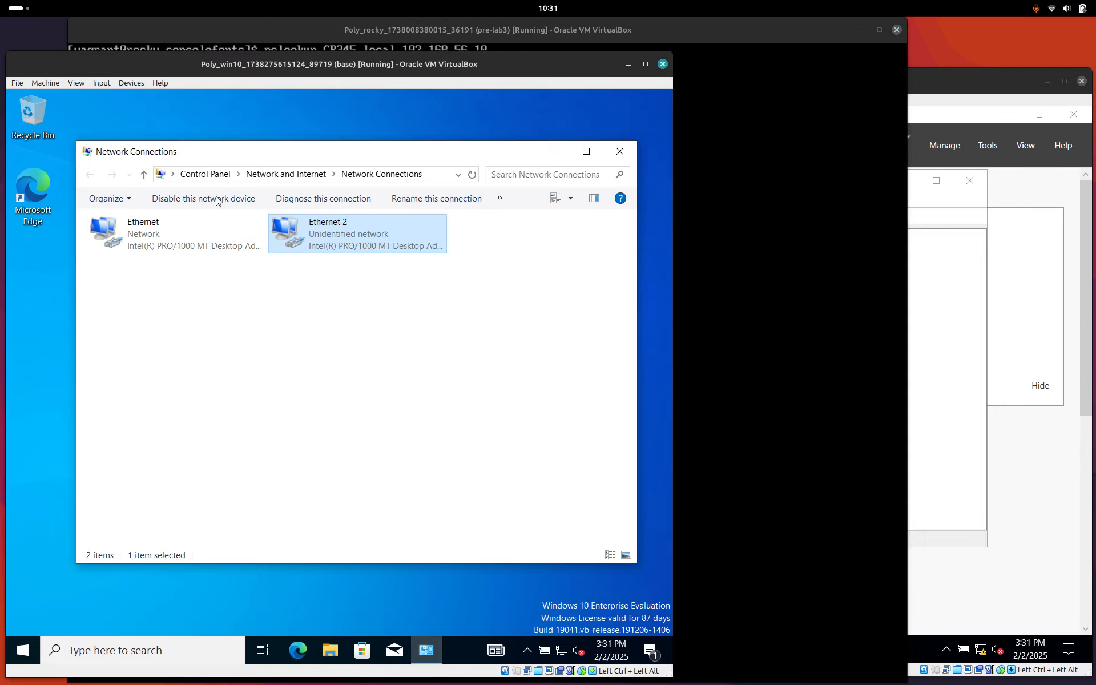
left_click(928, 89)
type("bob")
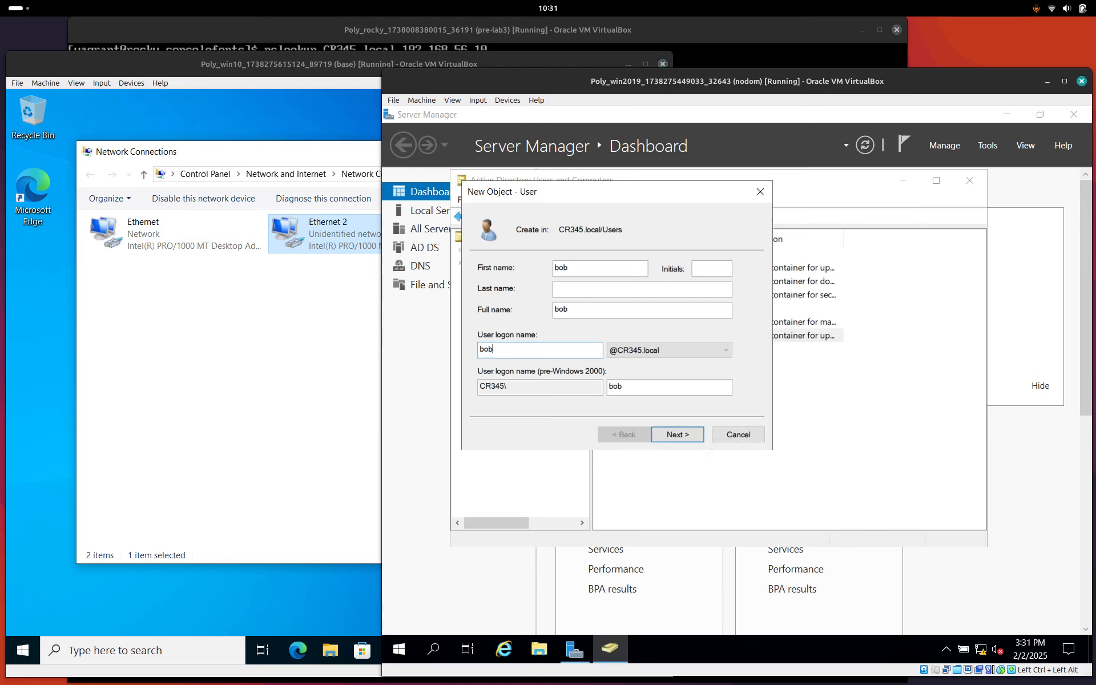
Give bob a password that never expires, with no change required at next logon.
left_click(685, 441)
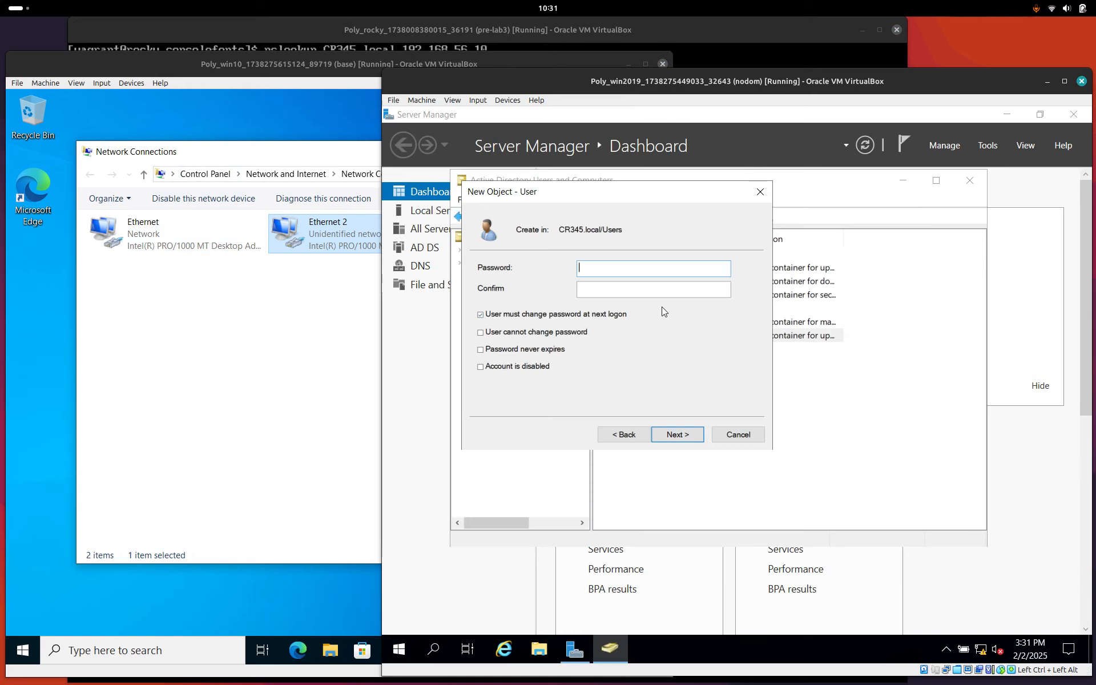
type("••••••••••••••")
left_click(548, 314)
left_click(483, 349)
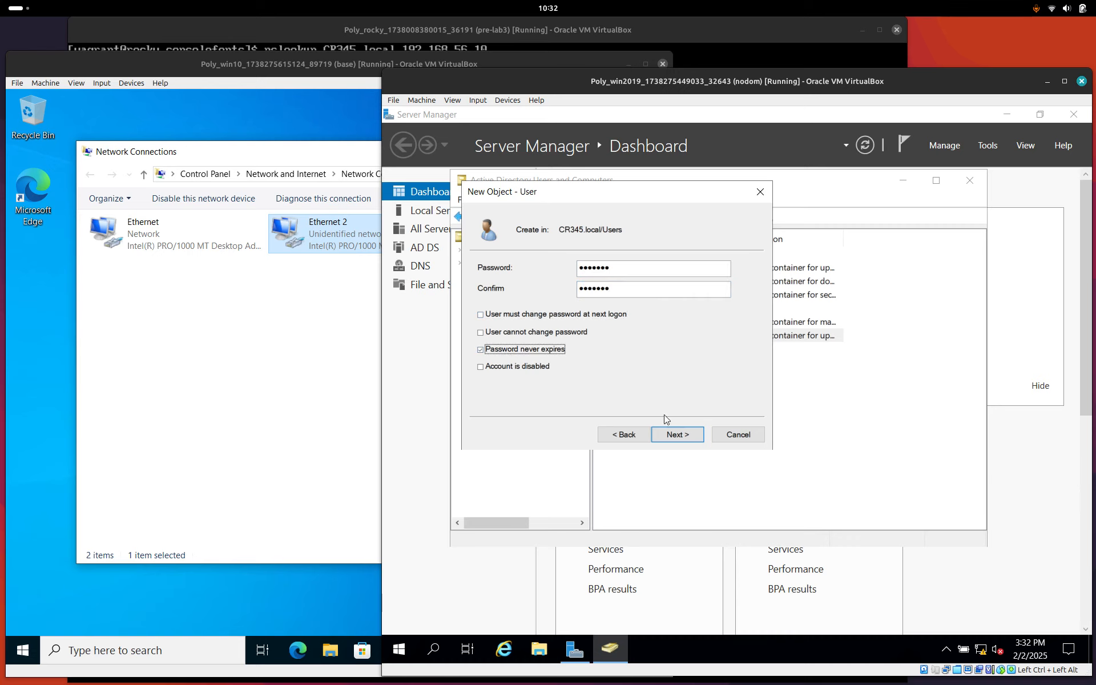
left_click(684, 436)
left_click(677, 435)
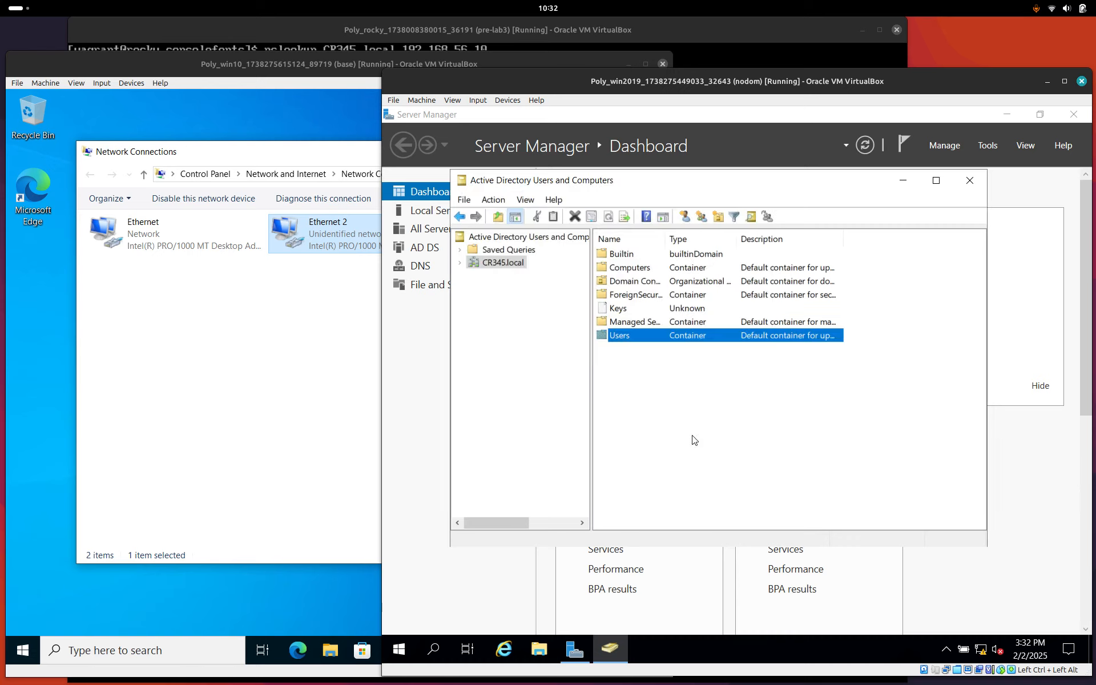
Open the Users container, select the new account bob, and switch to the Windows 10 VM.
double_click(622, 334)
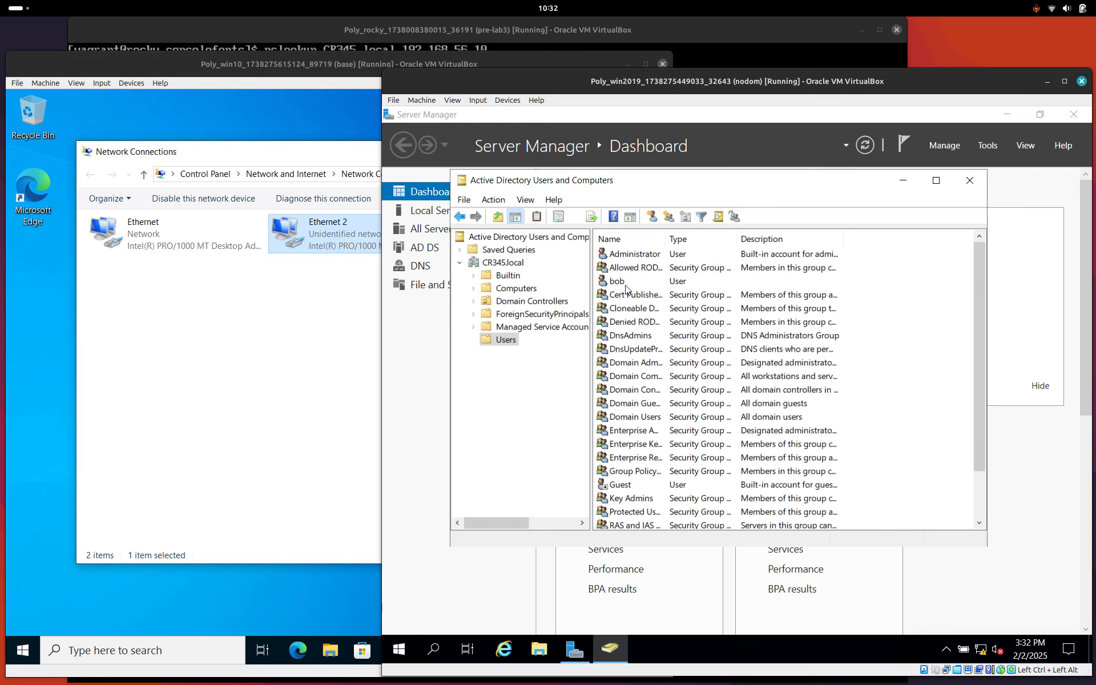
left_click(626, 285)
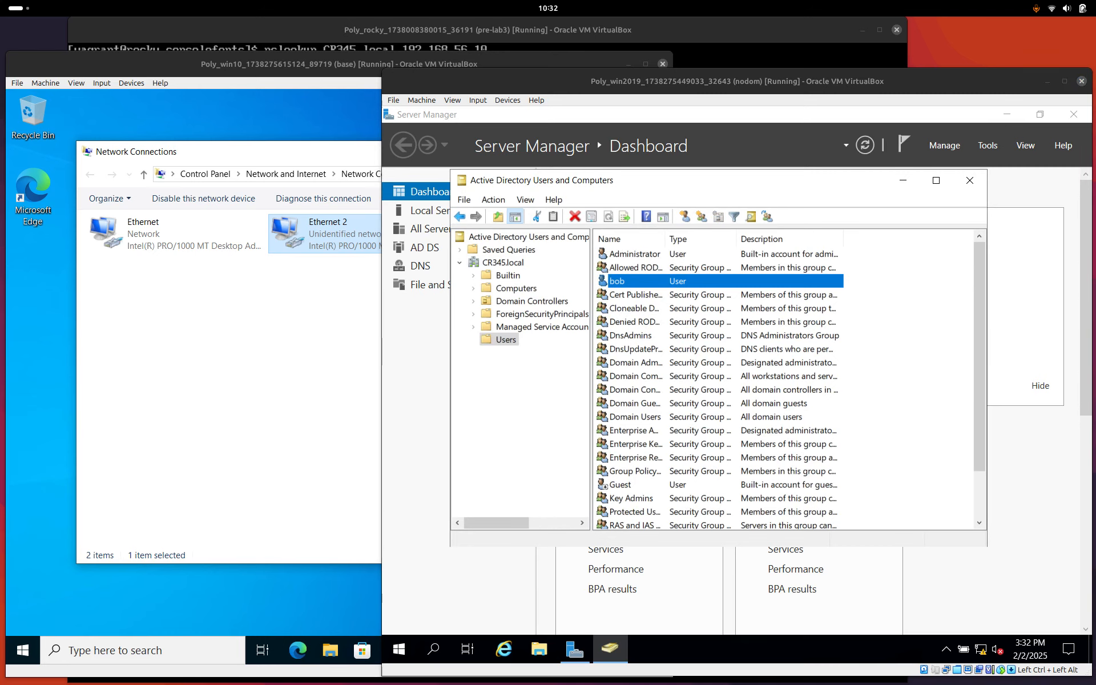
left_click(260, 67)
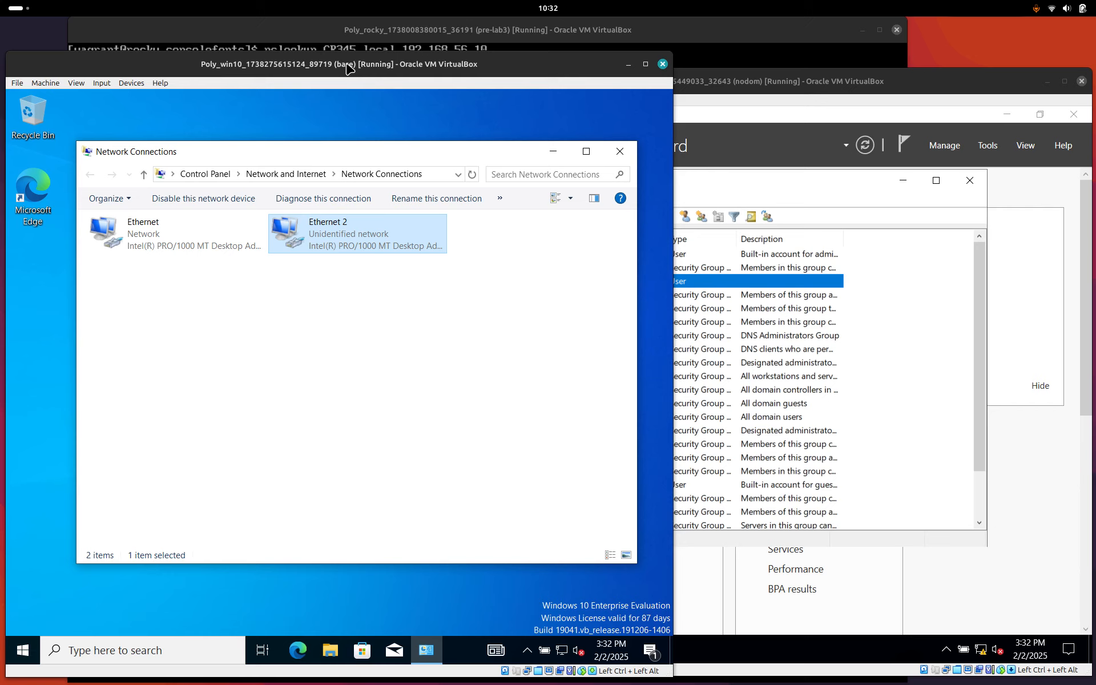
Search 'name' to open the About page, then open Rename this PC (advanced) System Properties.
left_click(175, 642)
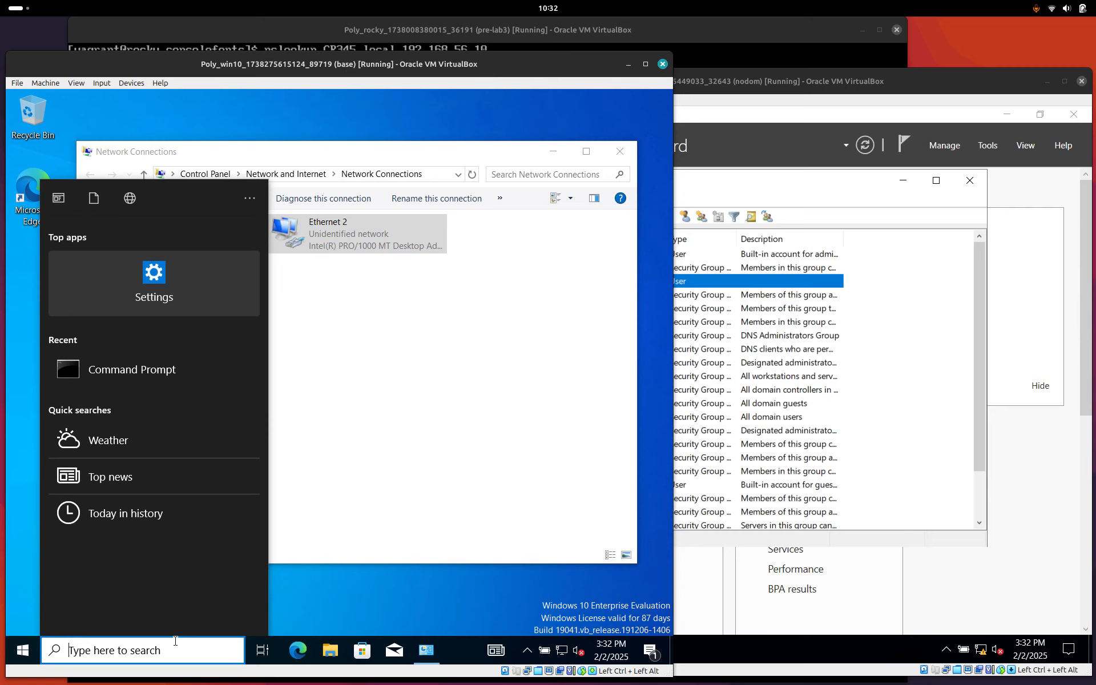
type("name")
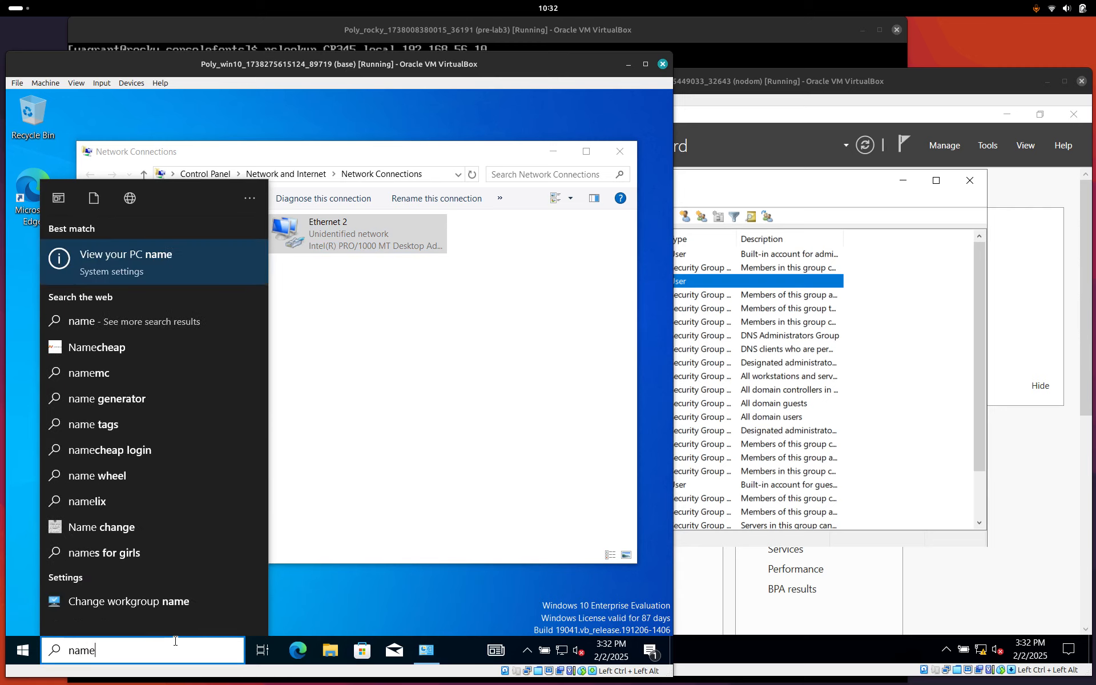
key("Return")
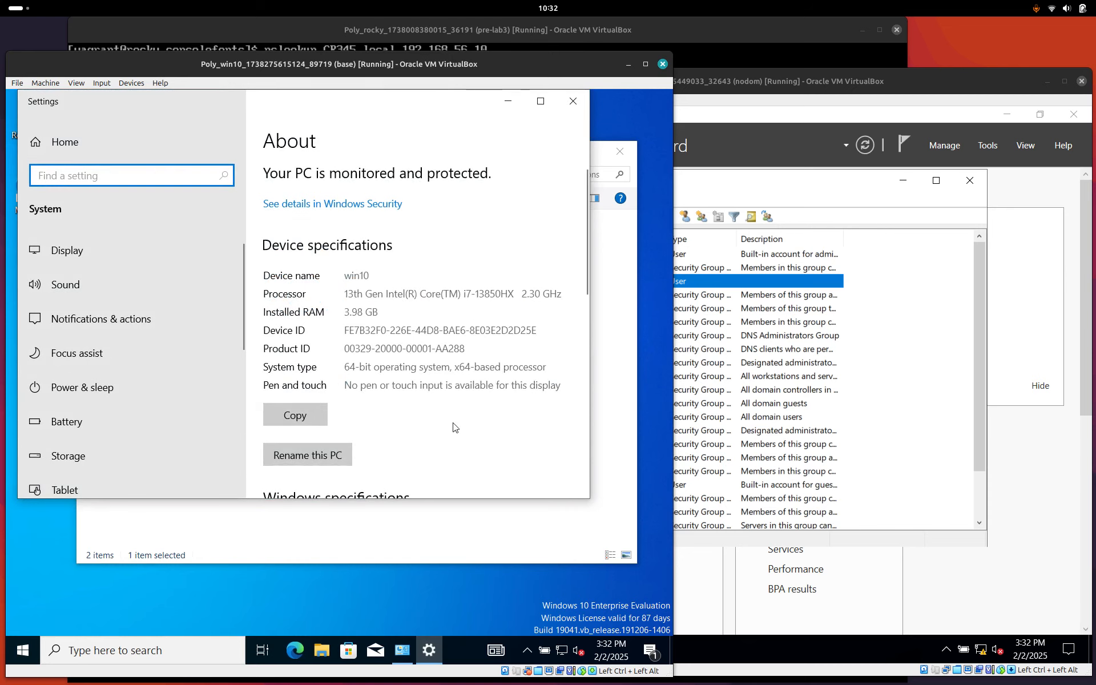
scroll(455, 428, "down", 4)
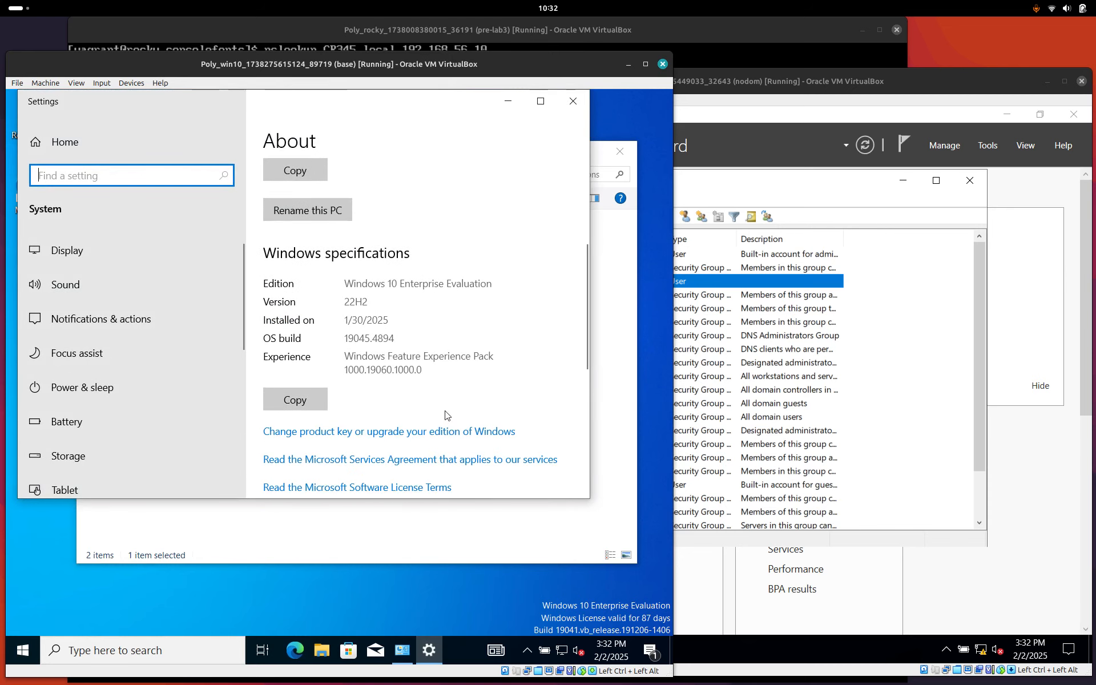
scroll(445, 415, "down", 6)
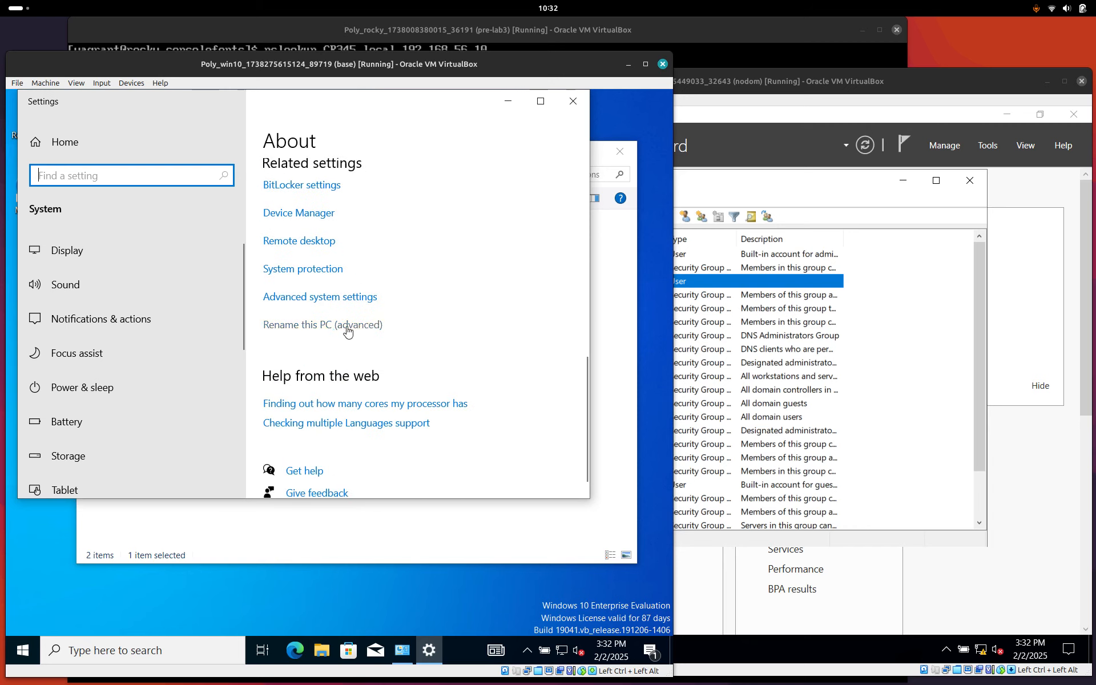
scroll(455, 323, "up", 5)
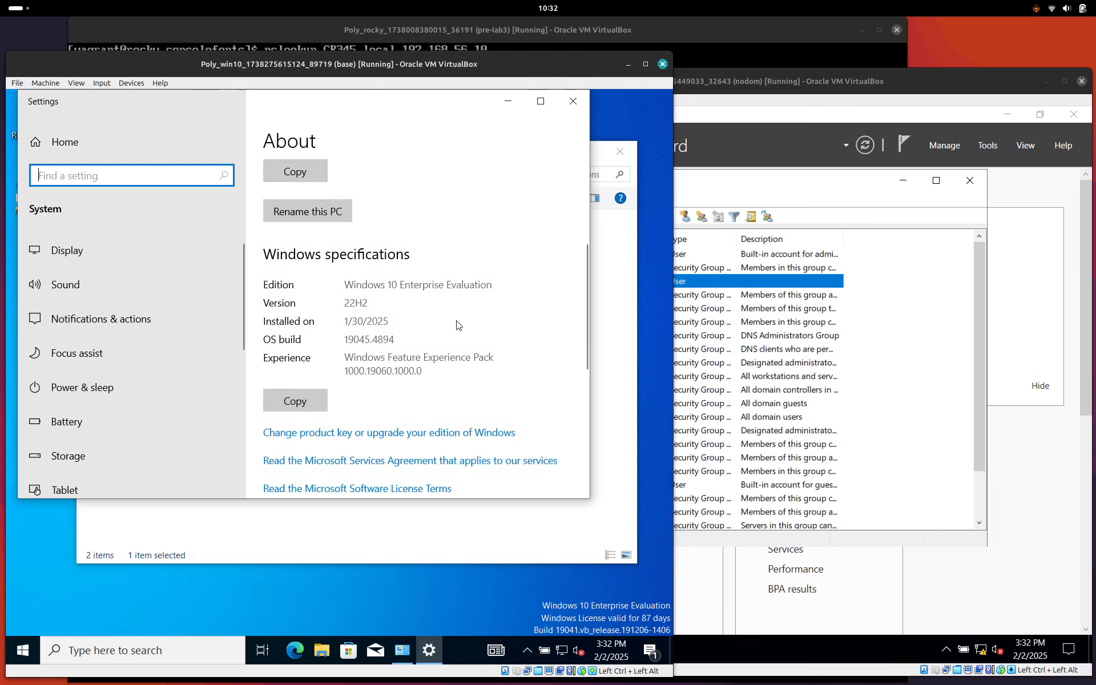
scroll(358, 274, "down", 6)
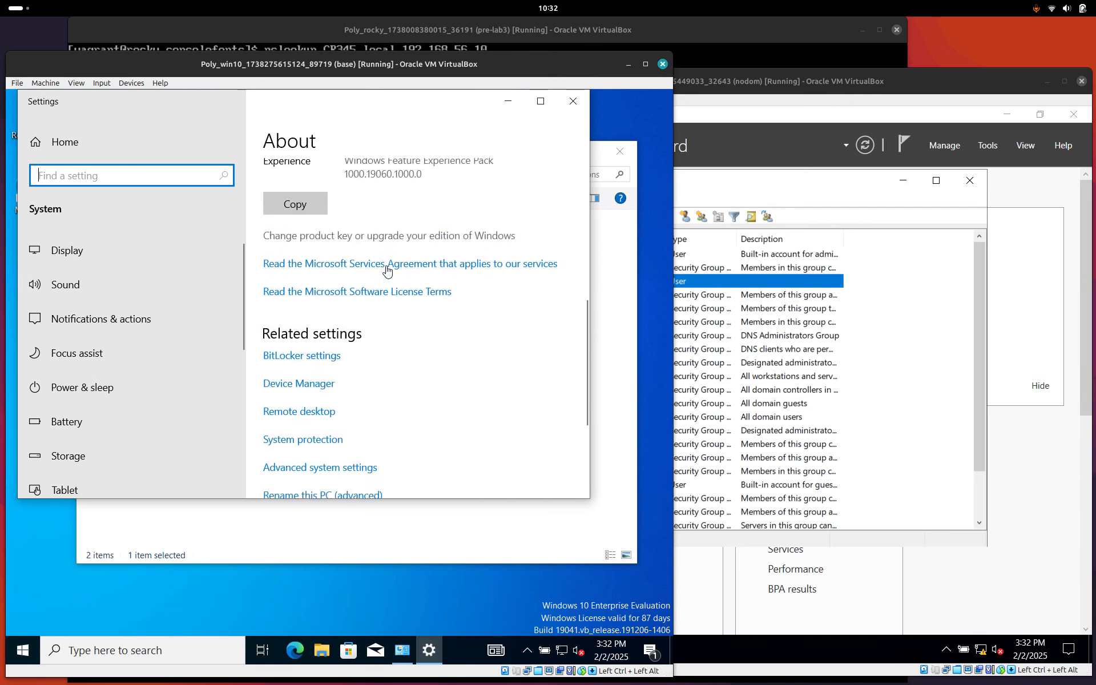
left_click(369, 392)
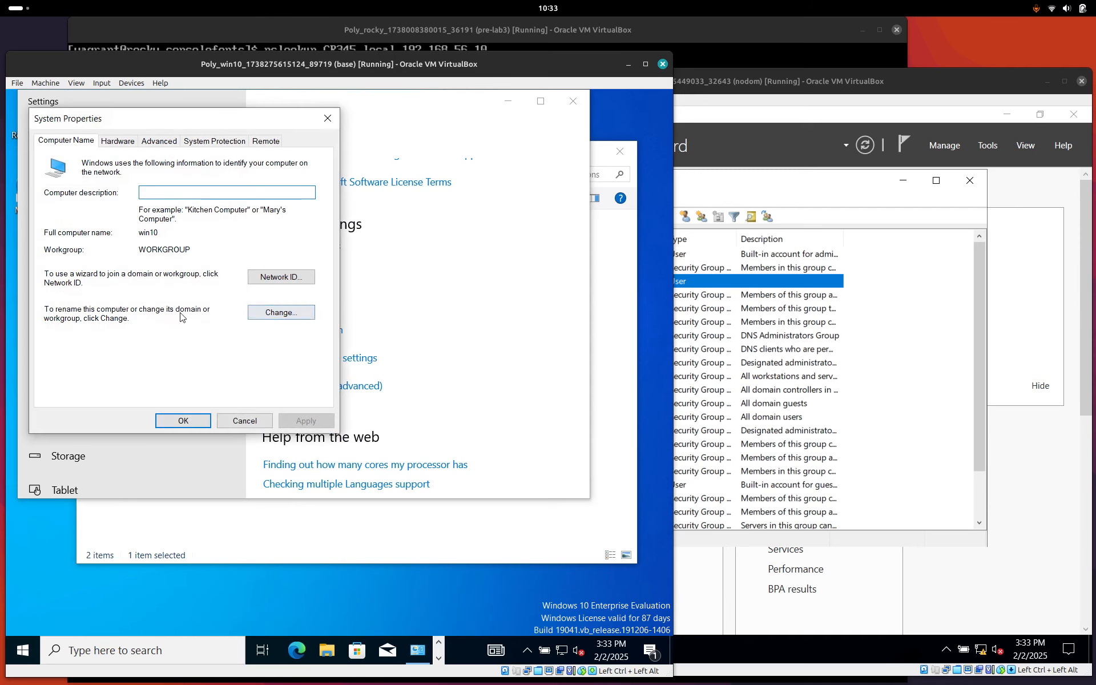
Switch win10's membership to the domain CR345.local in the Computer Name/Domain Changes dialog.
left_click(295, 313)
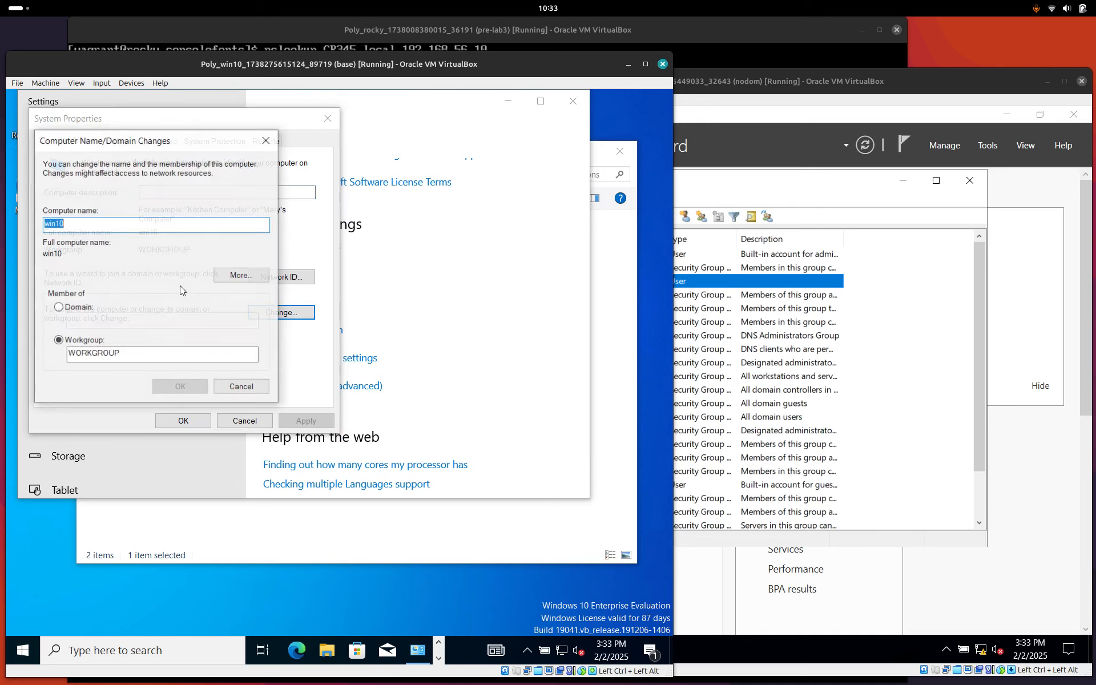
left_click(58, 307)
left_click(74, 307)
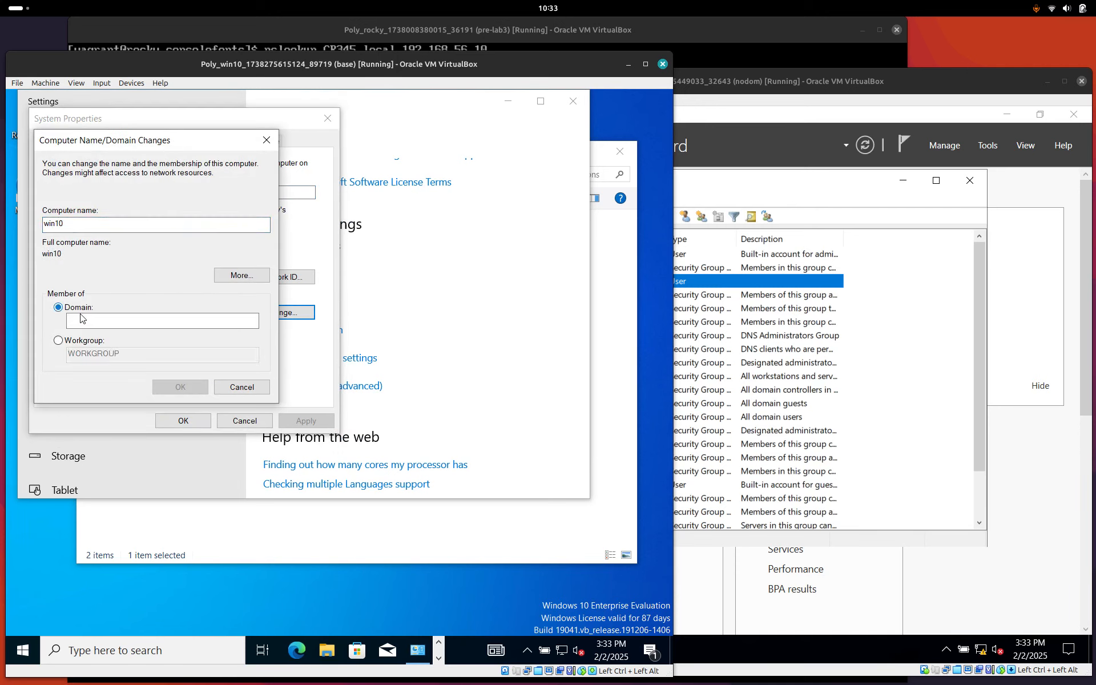
left_click(93, 319)
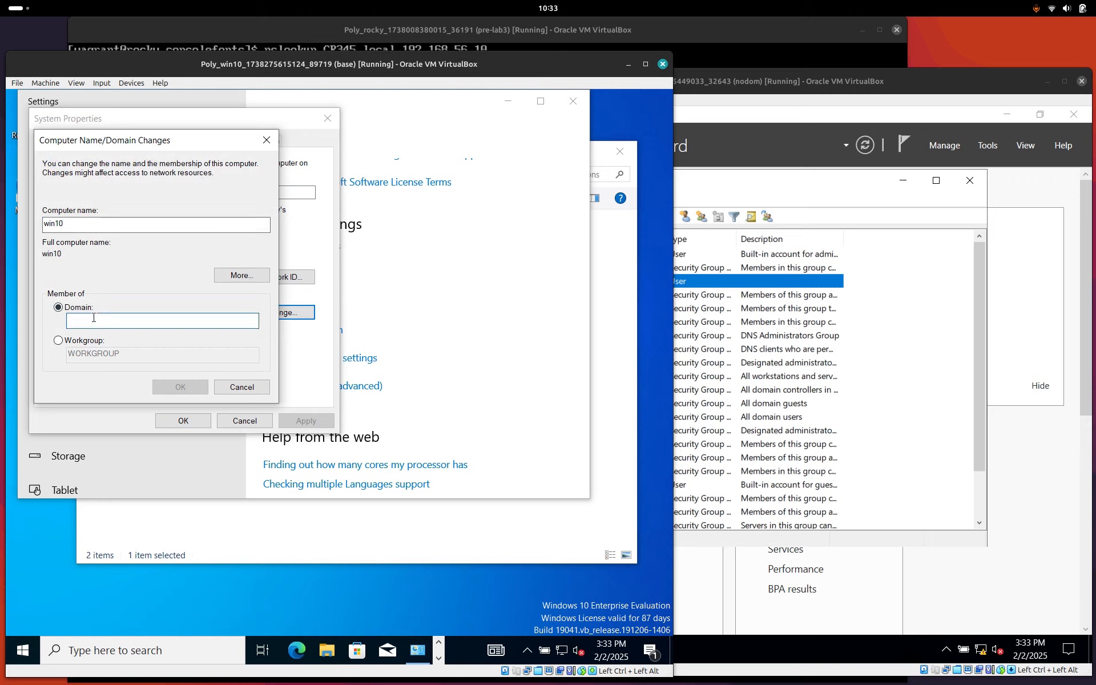
type("CR")
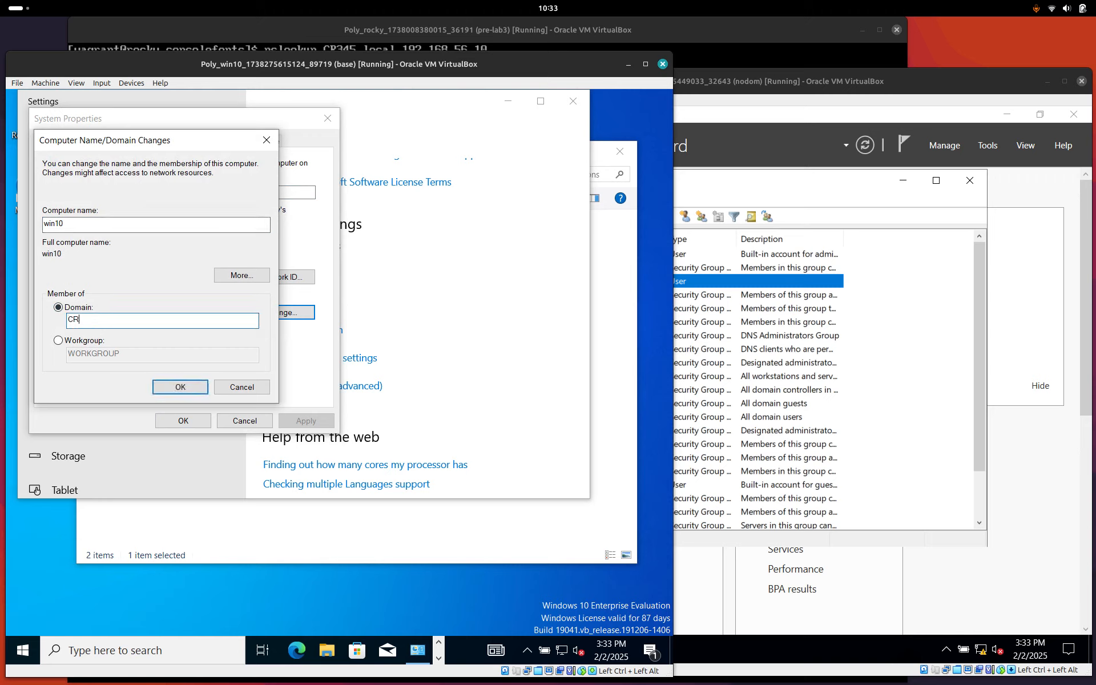
type("345.local")
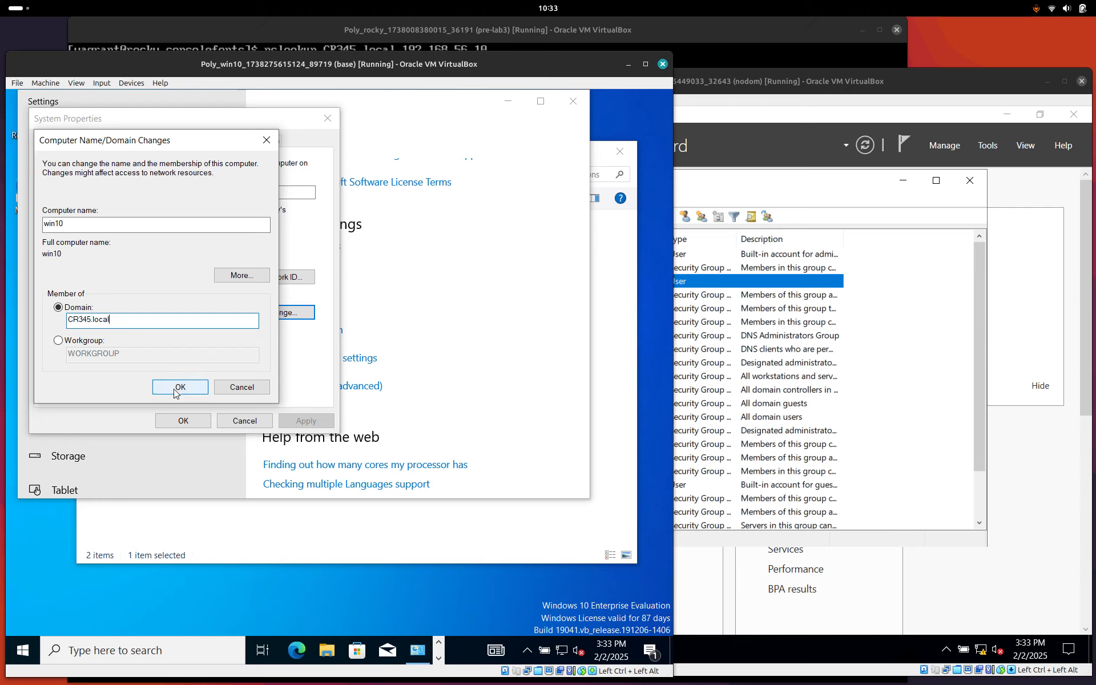
left_click(618, 347)
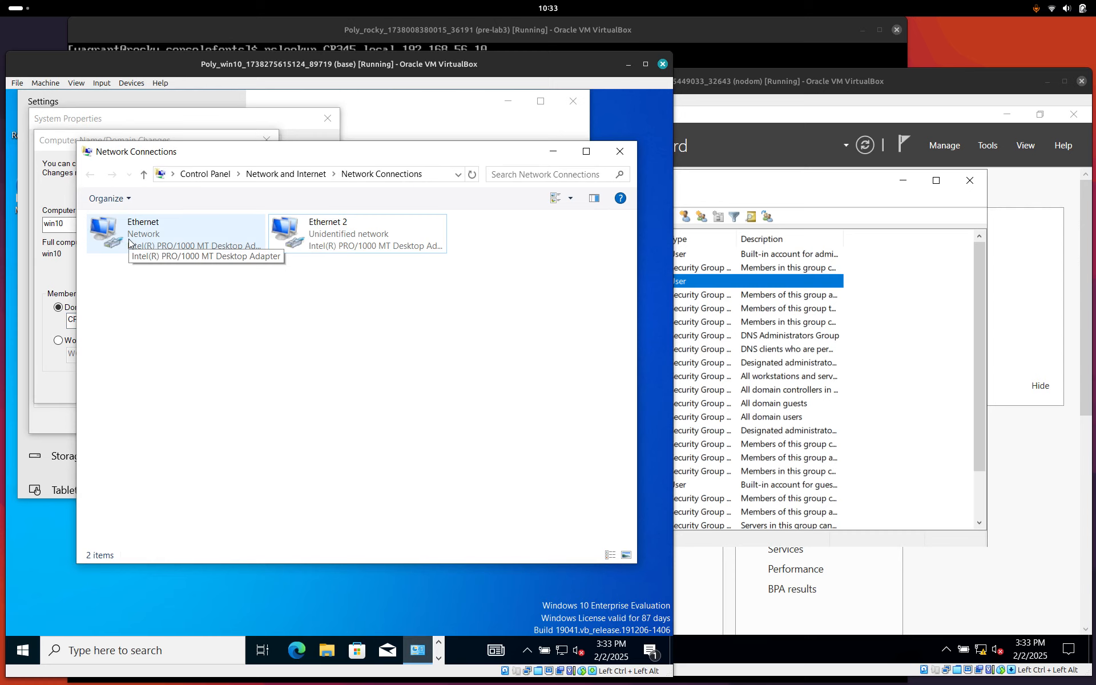
Disable the Ethernet adapter, leaving Ethernet 2 enabled, and return to the domain-change dialog.
right_click(128, 239)
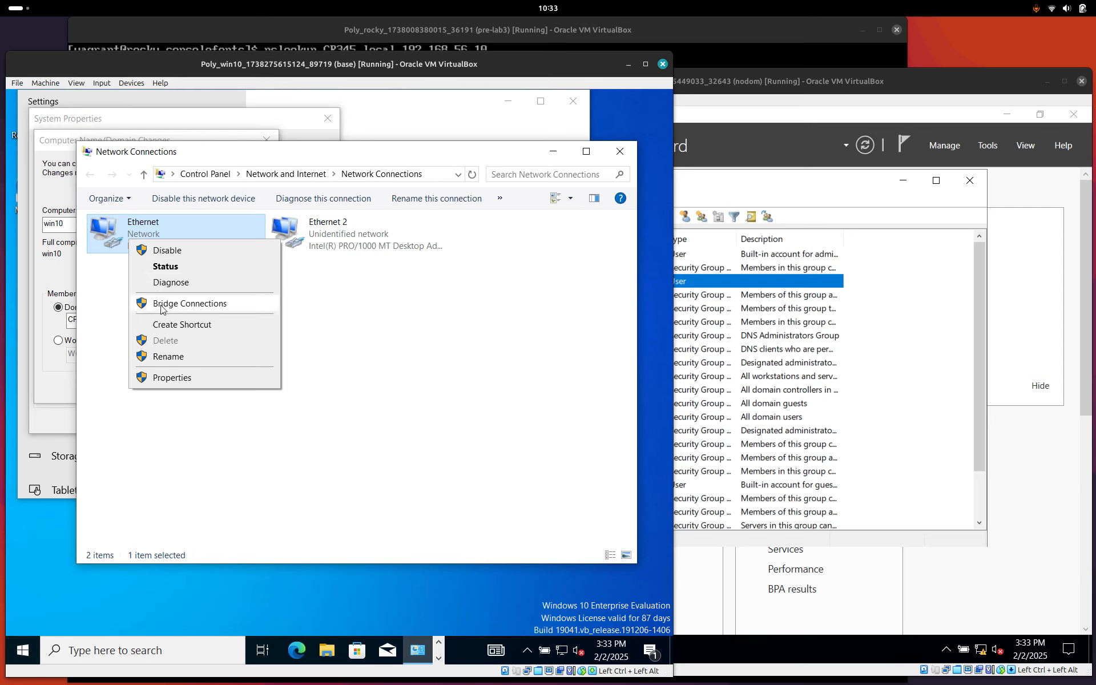
left_click(167, 250)
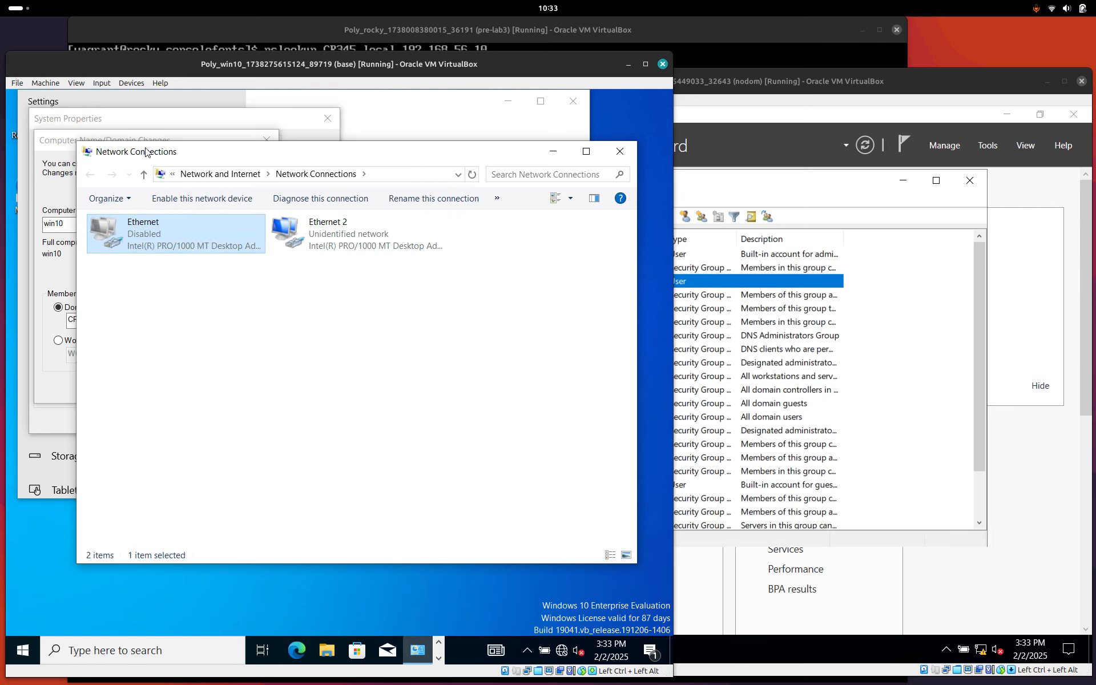
left_click_drag(147, 151, 154, 181)
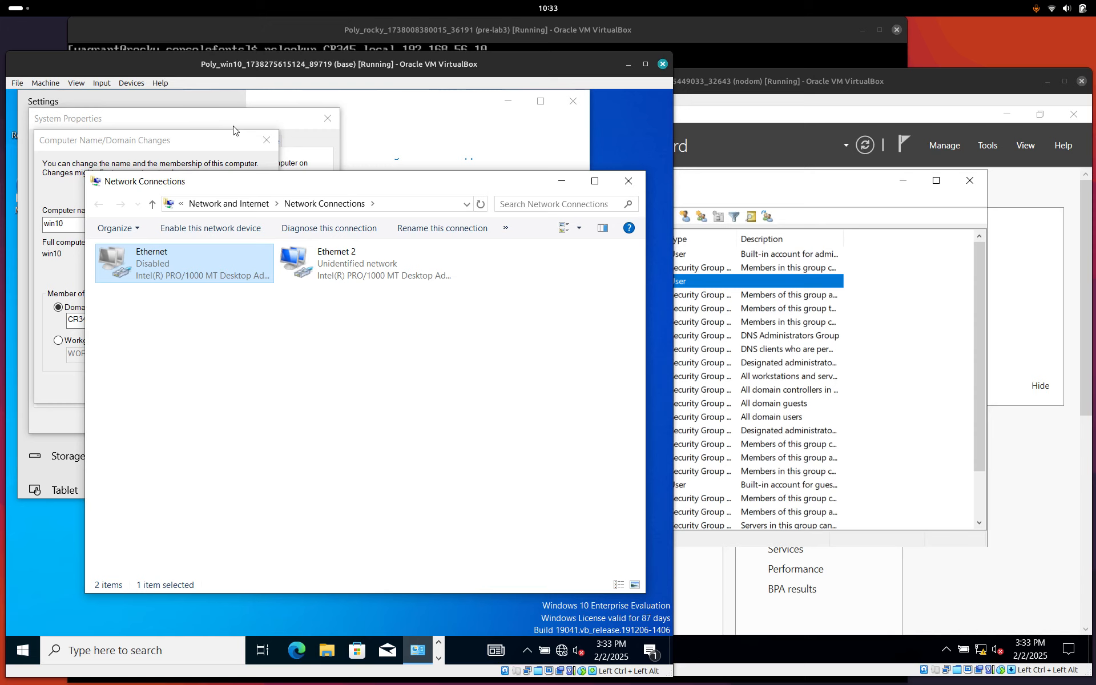
left_click(217, 139)
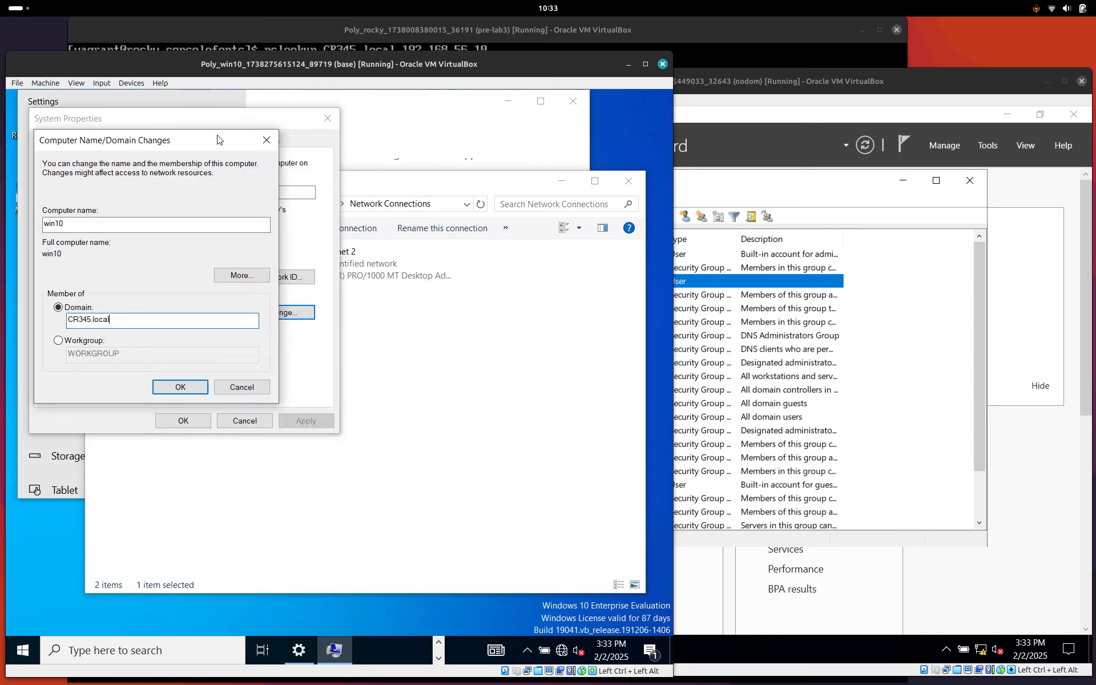
Confirm the CR345.local join and enter the domain admin's user name and password.
left_click(179, 387)
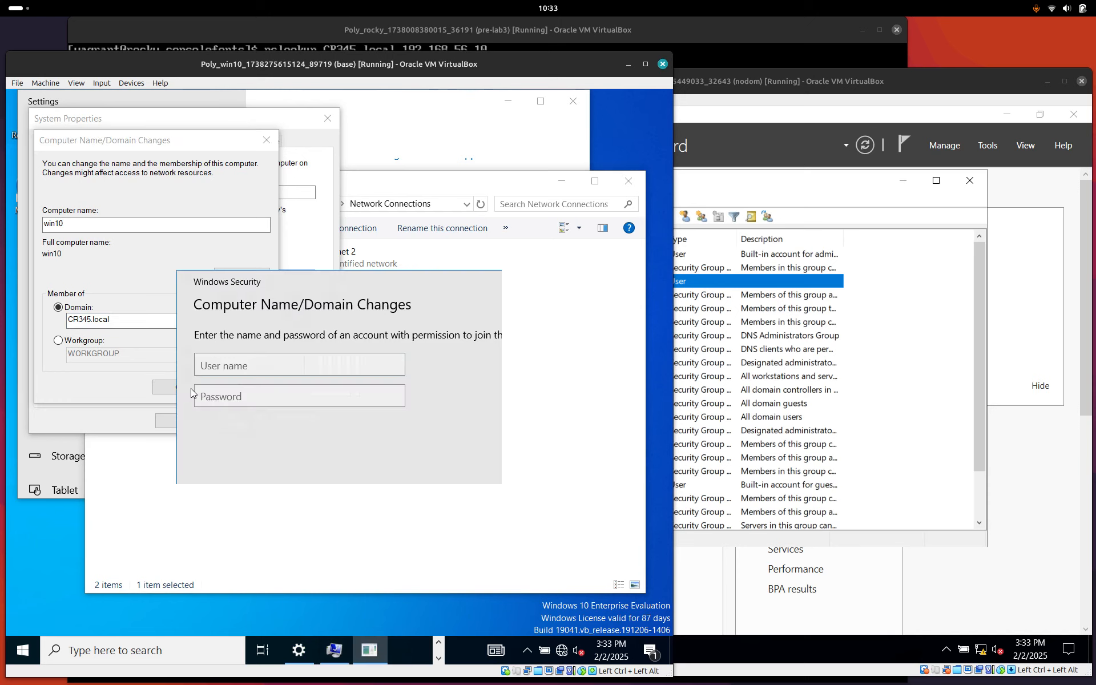
type("vagrant")
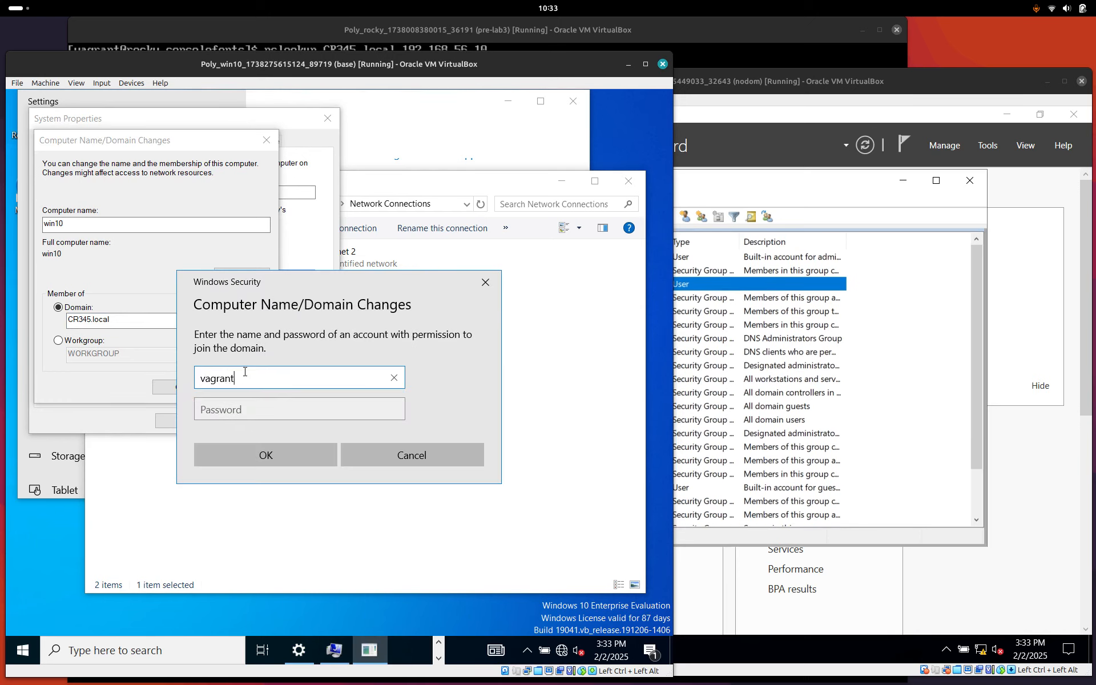
key("Tab")
type("*****")
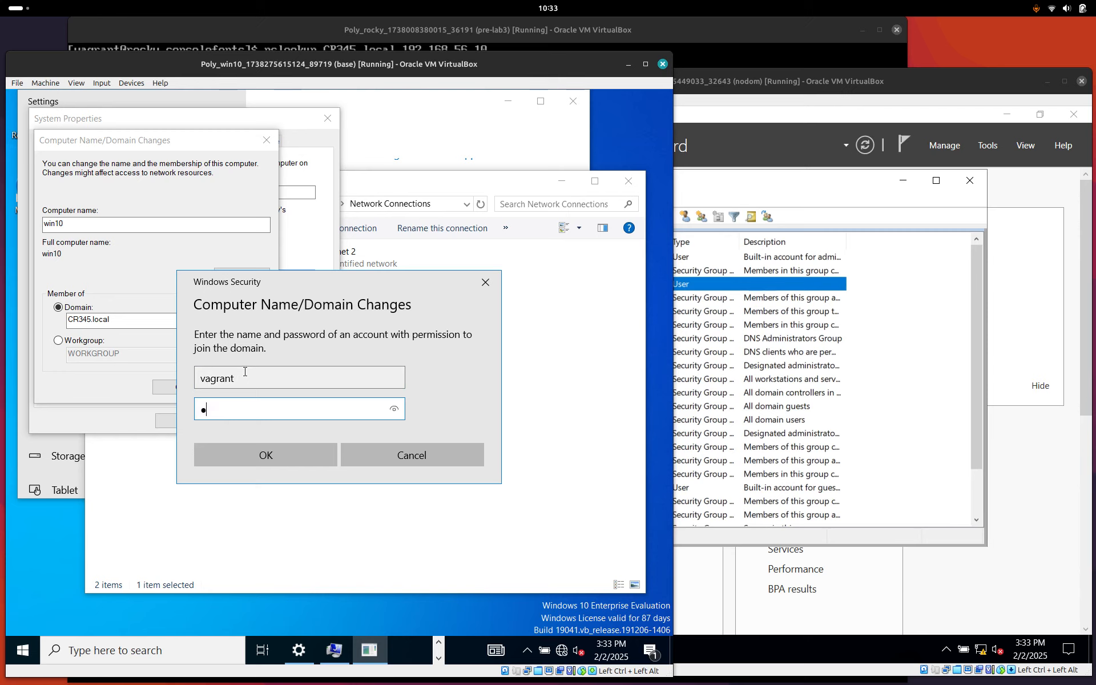
type("nt")
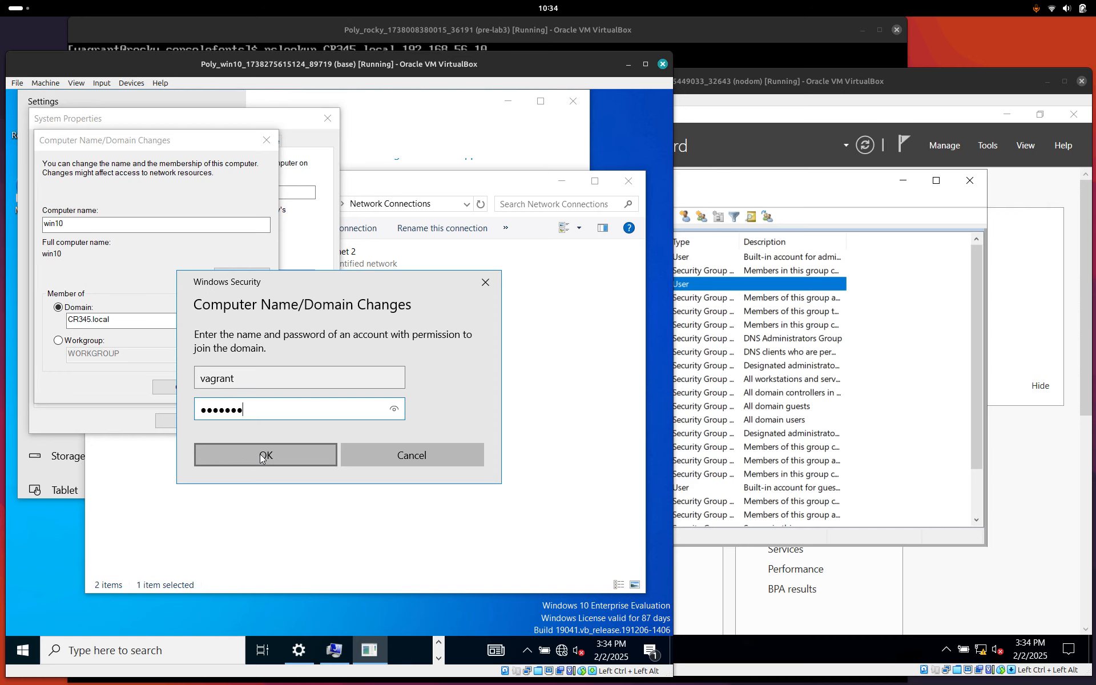
left_click(715, 191)
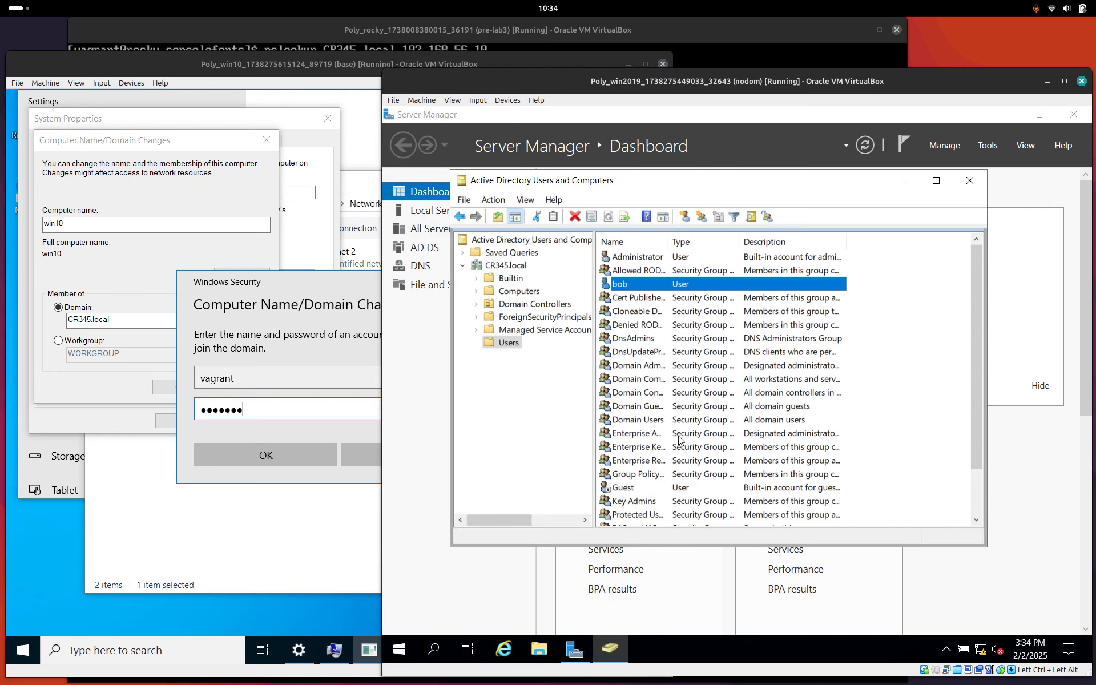
Confirm the vagrant account belongs to Administrators in ADUC, then submit the win10 domain-join credentials.
scroll(678, 439, "down", 3)
left_click(630, 514)
right_click(630, 515)
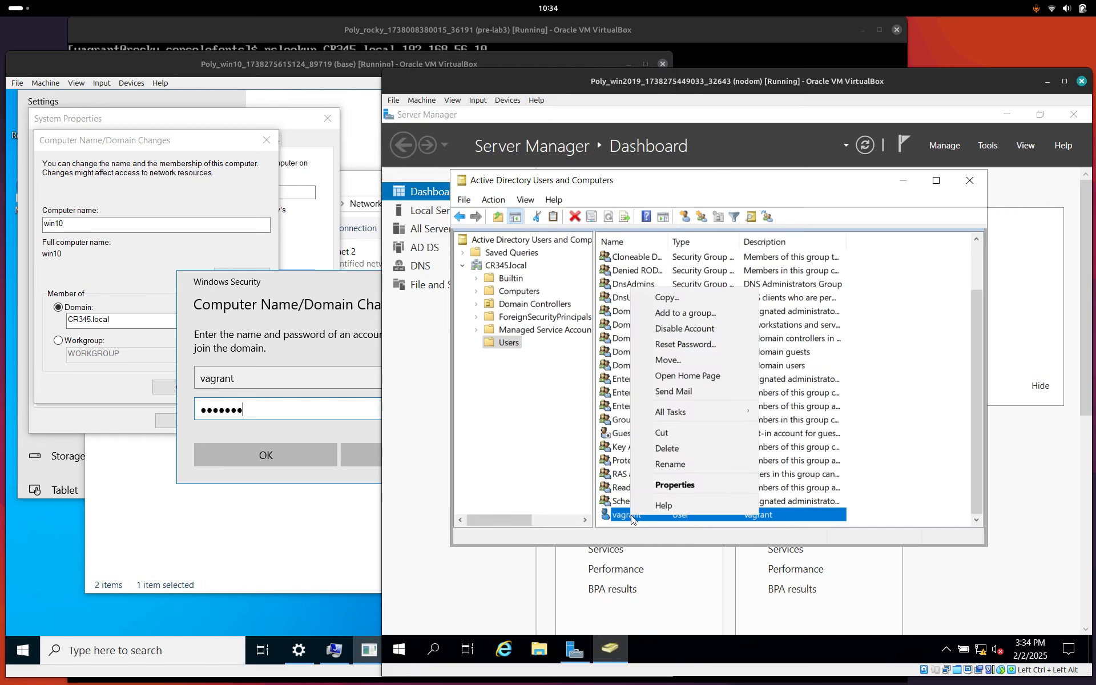
left_click(662, 486)
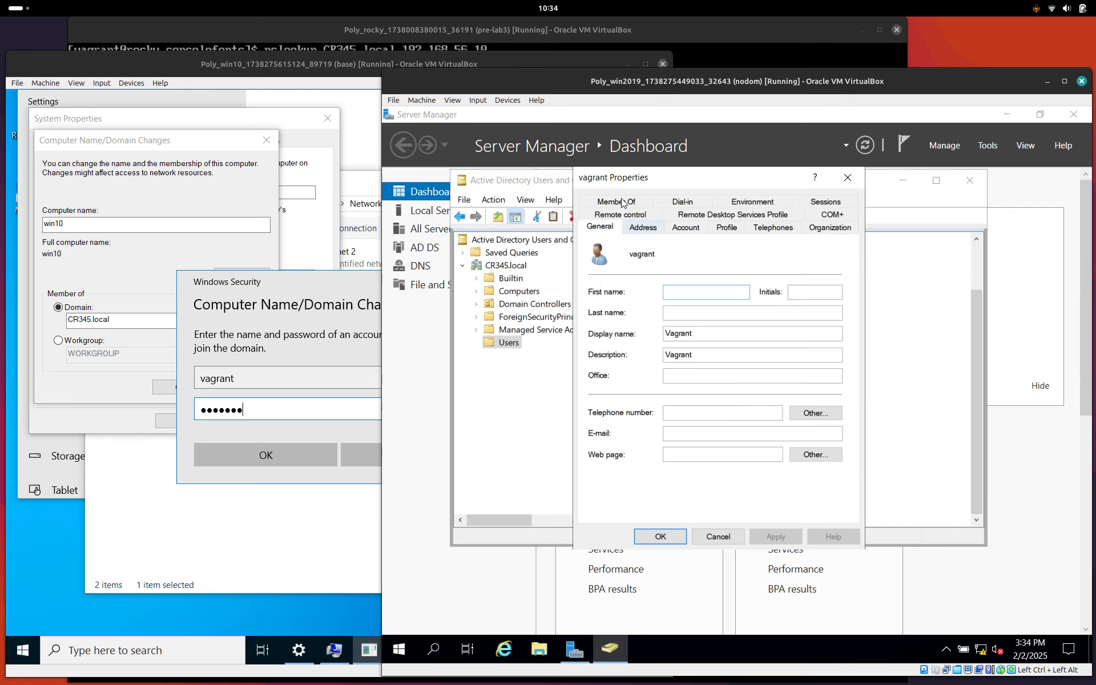
left_click(621, 202)
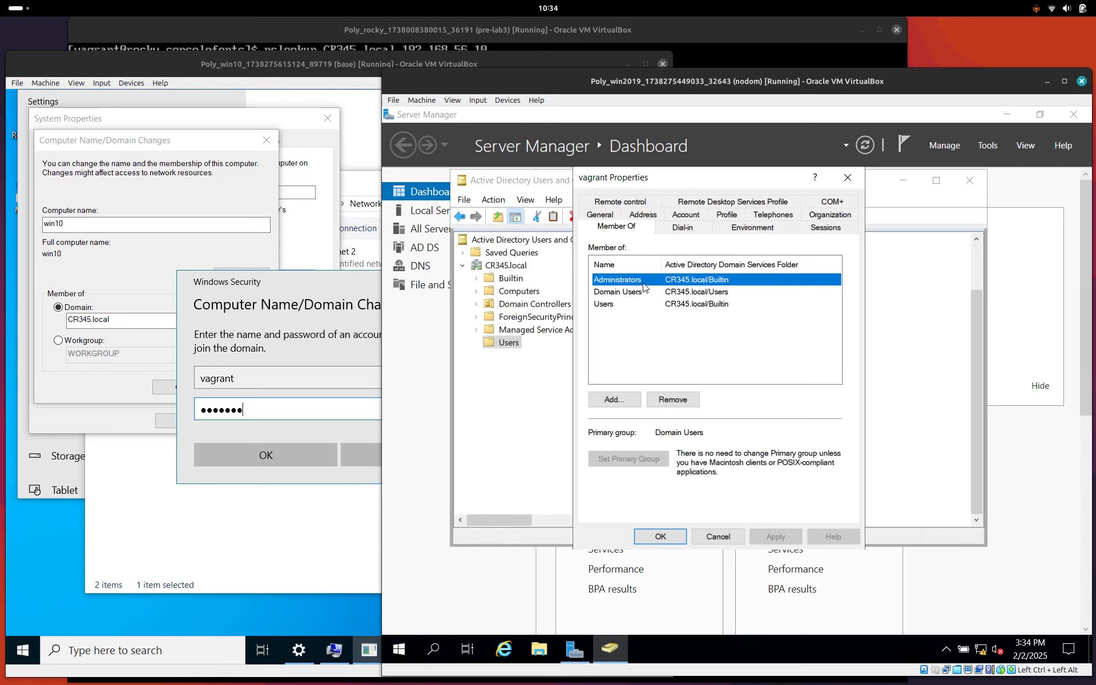
left_click(848, 178)
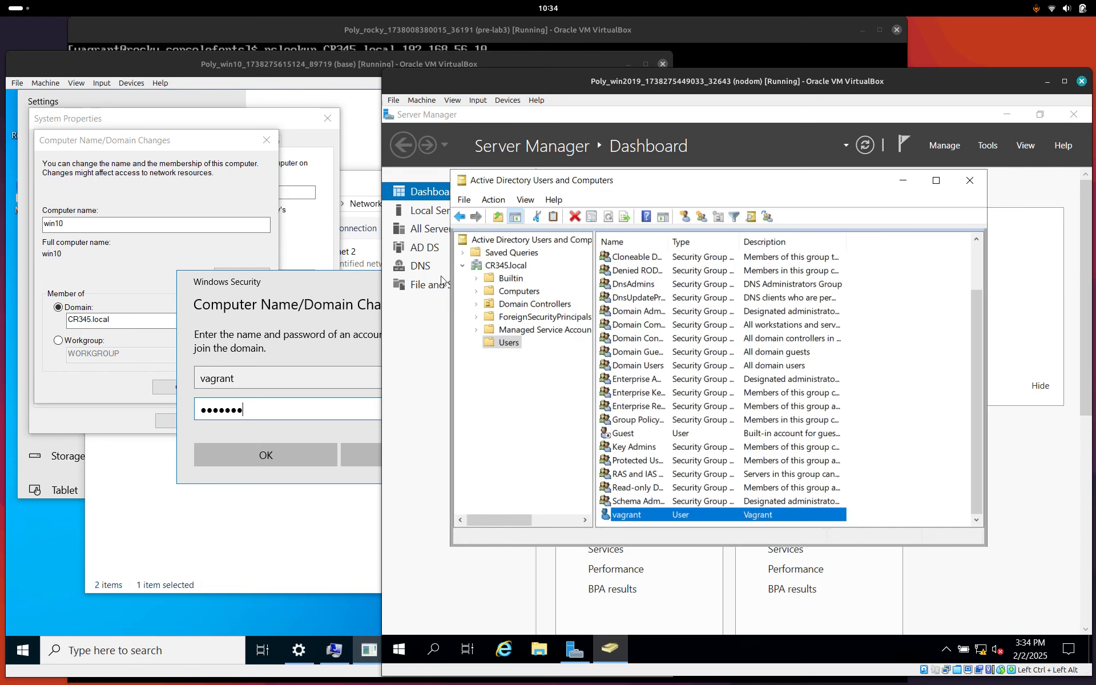
left_click(304, 450)
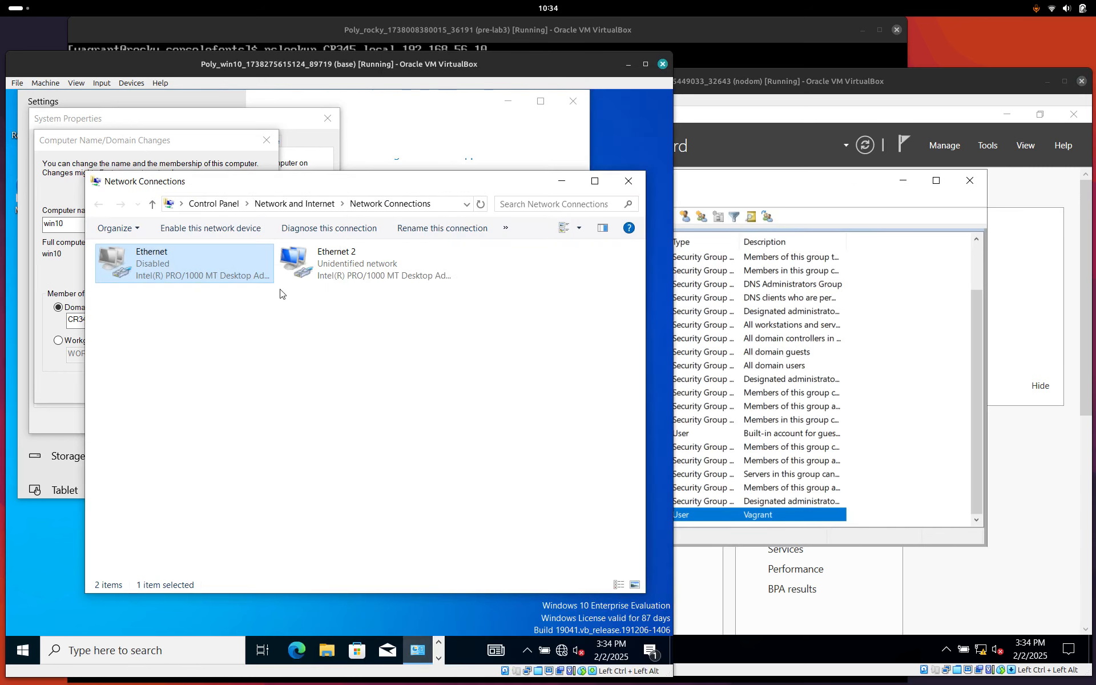
Close Network Connections and Settings, acknowledge the CR345.local welcome and restart notices, and restart Windows 10.
left_click(628, 180)
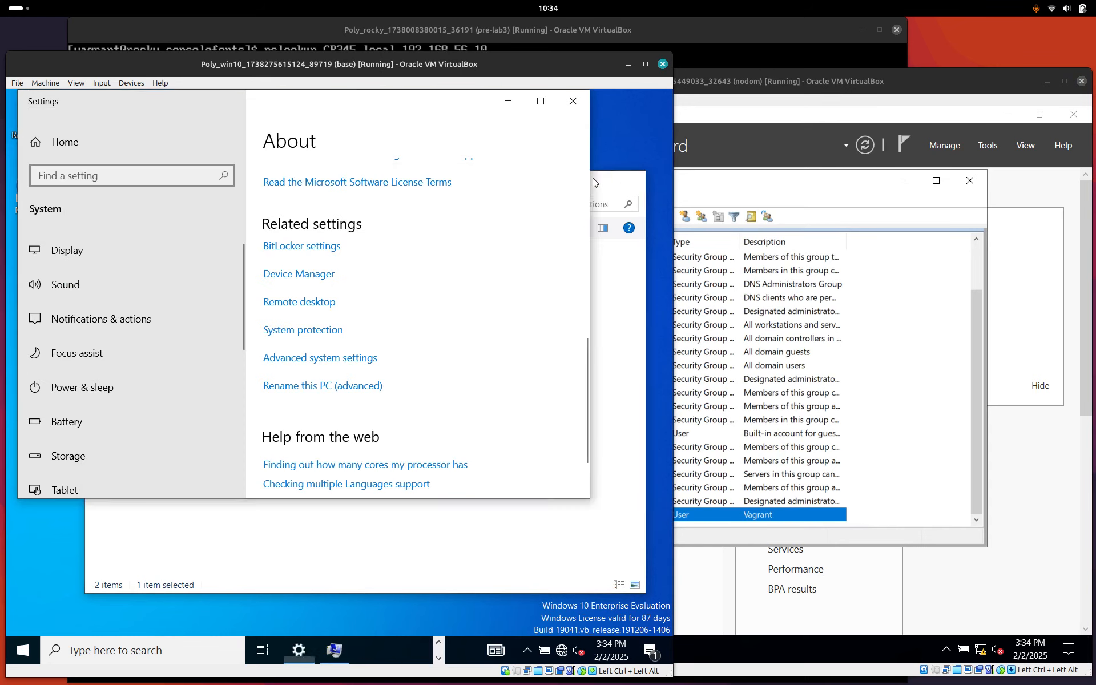
left_click(572, 101)
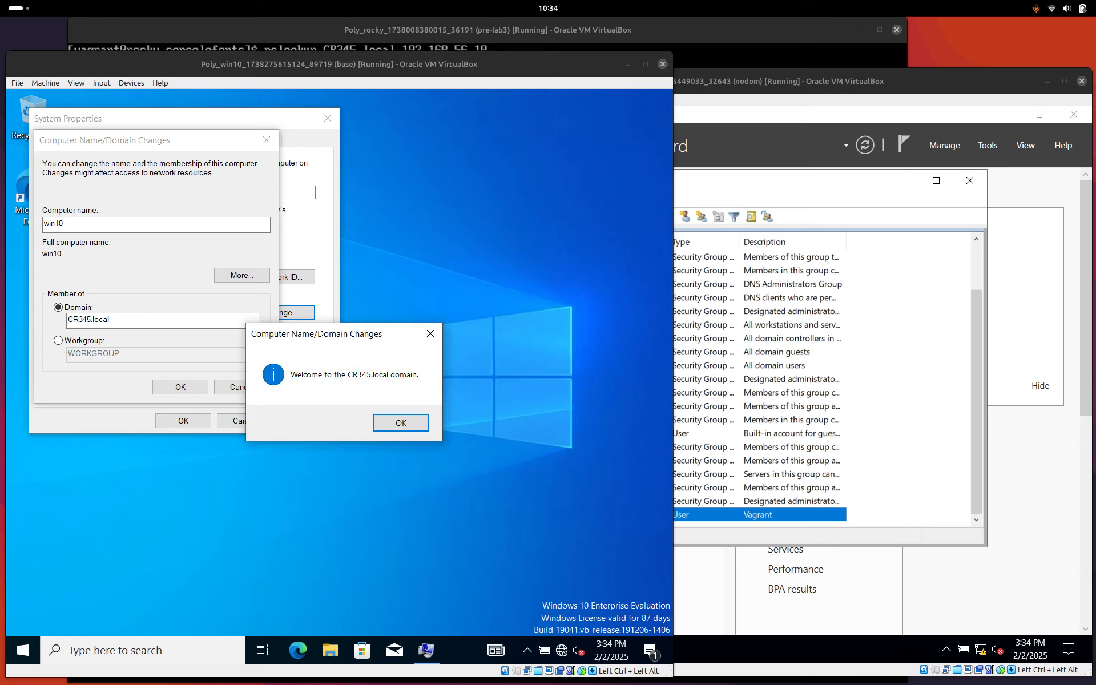
left_click(401, 423)
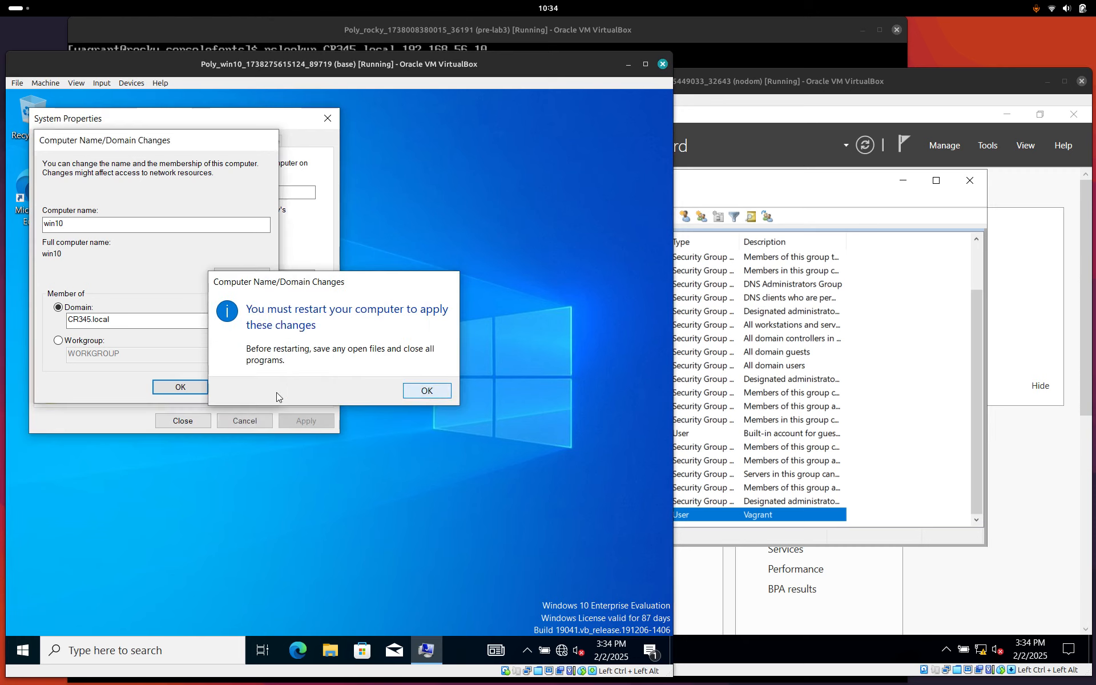
key("Return")
left_click(192, 420)
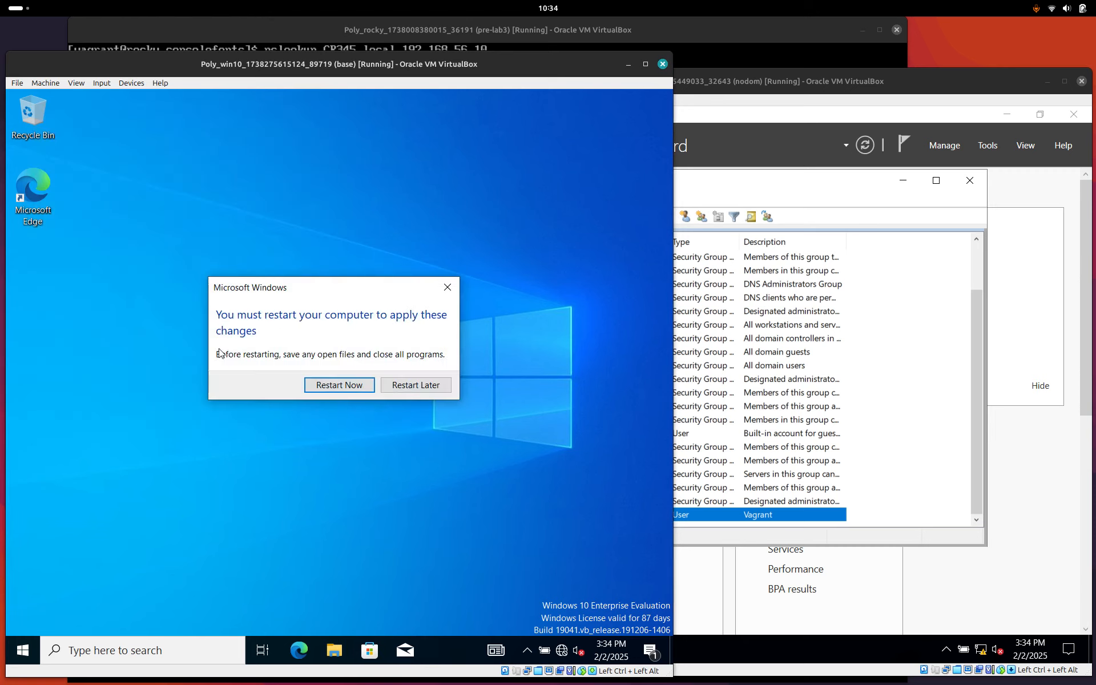
left_click(313, 387)
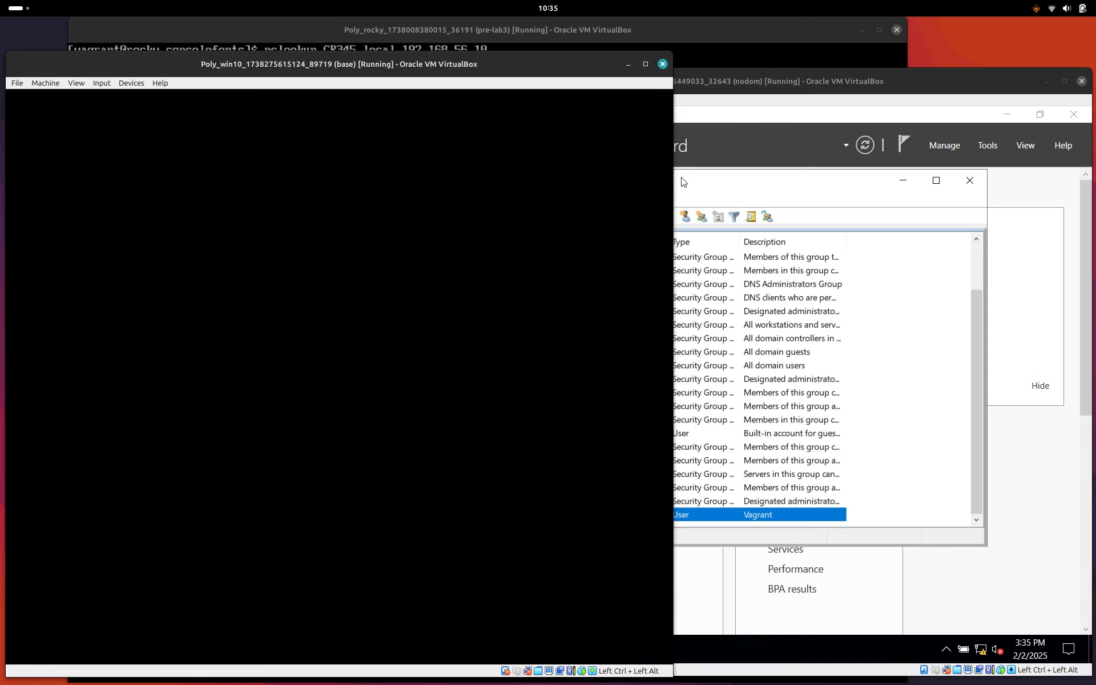
Check that WIN10 now appears in the CR345.local Computers folder on the server.
left_click(681, 182)
left_click(513, 291)
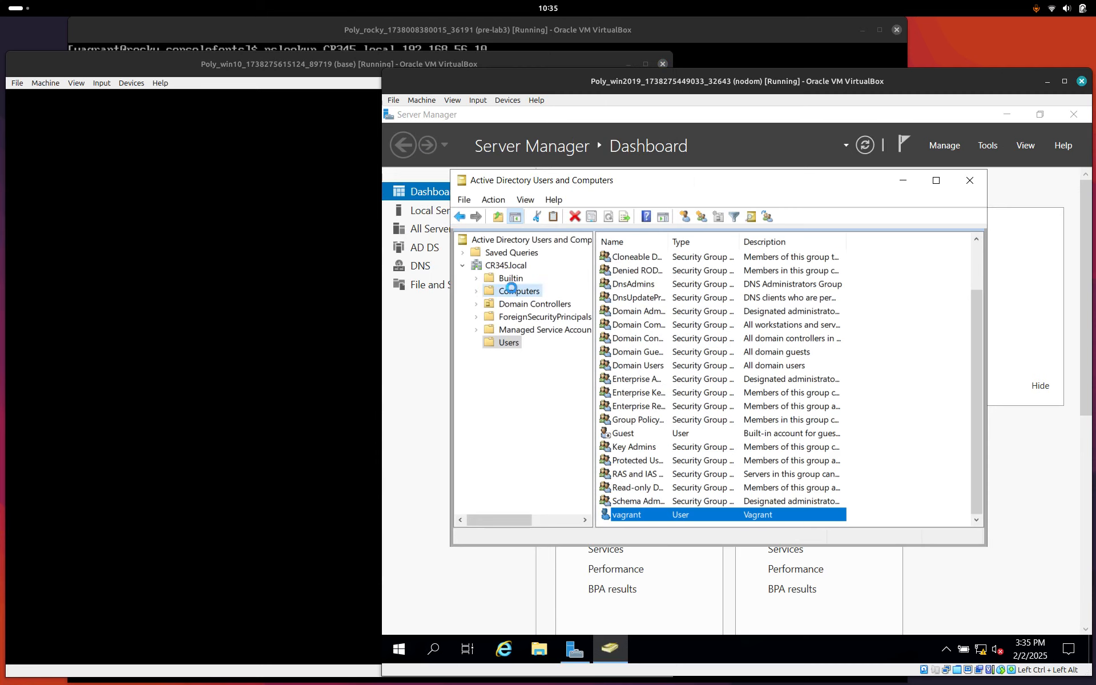
left_click(626, 261)
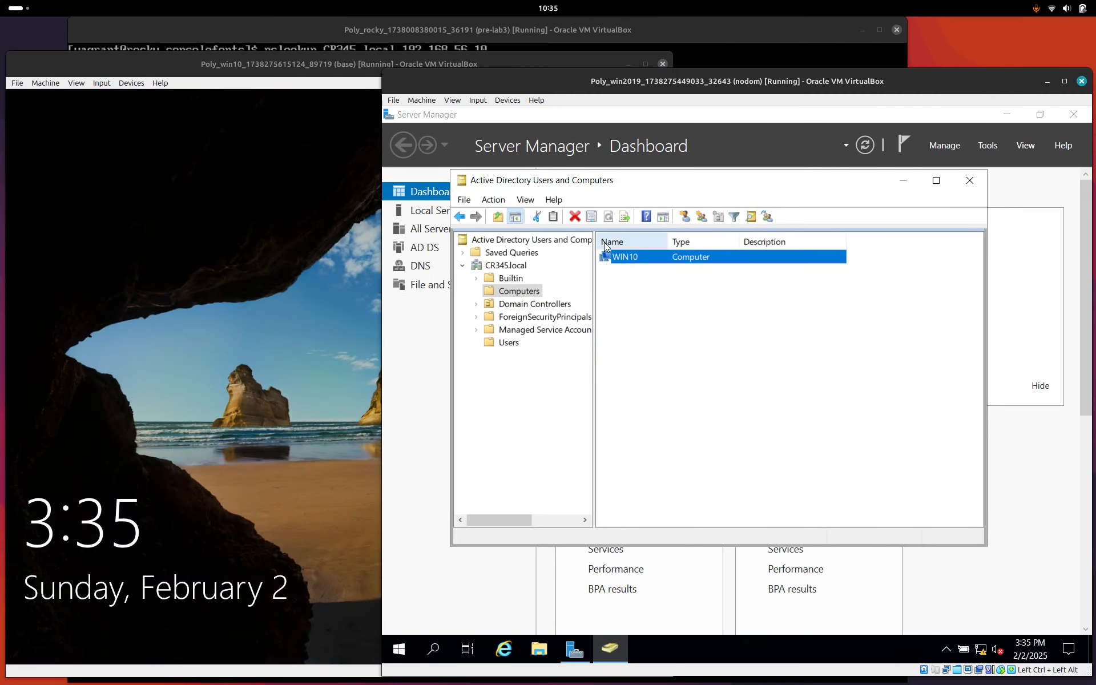
Sign in to Windows 10 as another user with the domain account's username and password.
left_click(293, 65)
left_click(314, 344)
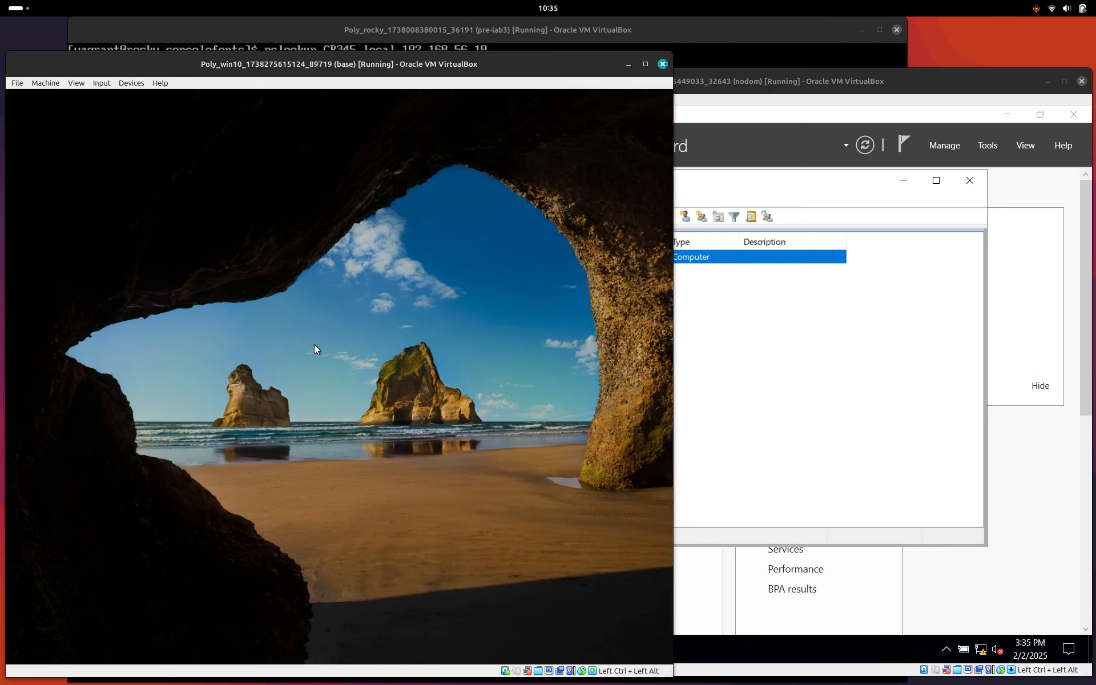
left_click(94, 624)
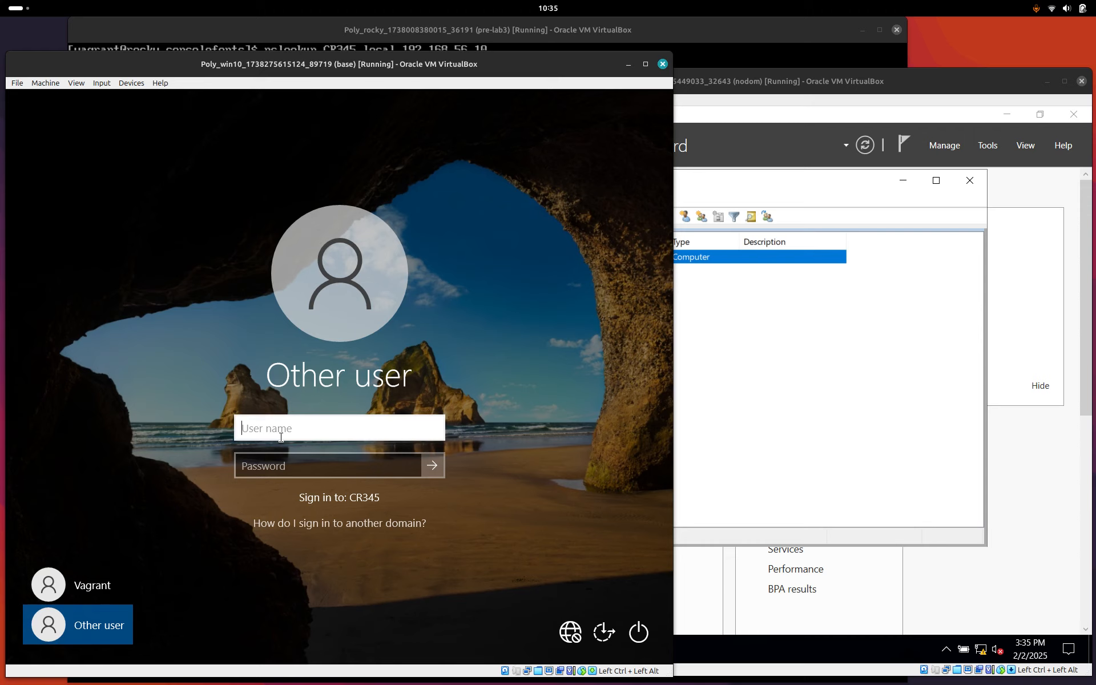
type("bob")
key("Tab")
type("***")
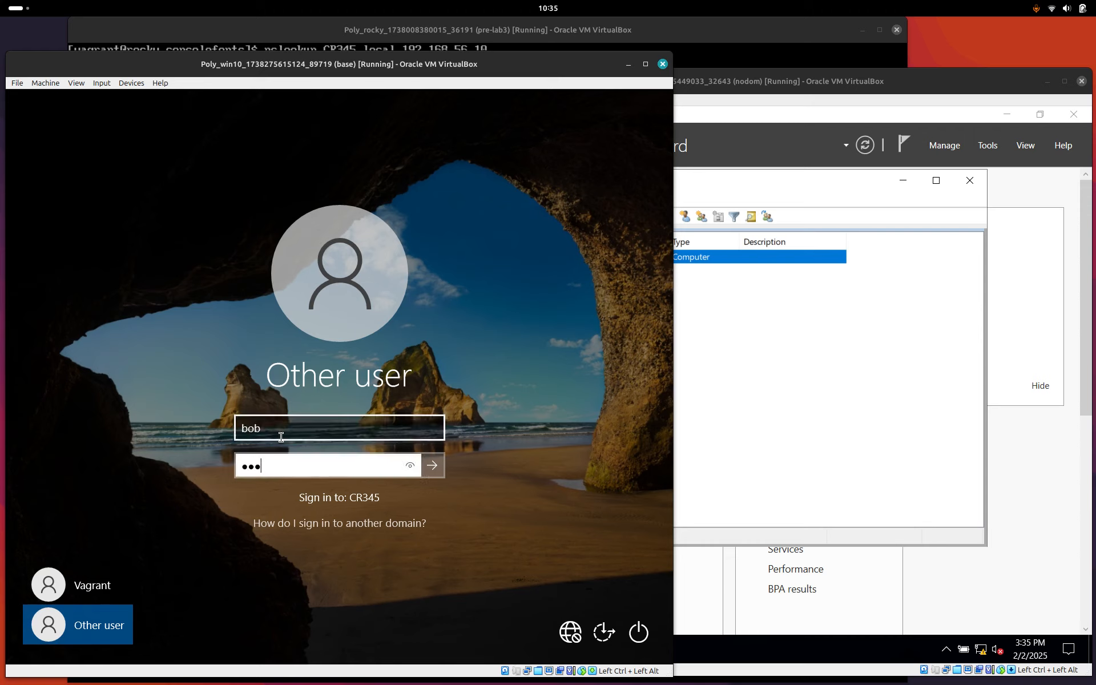
type("****")
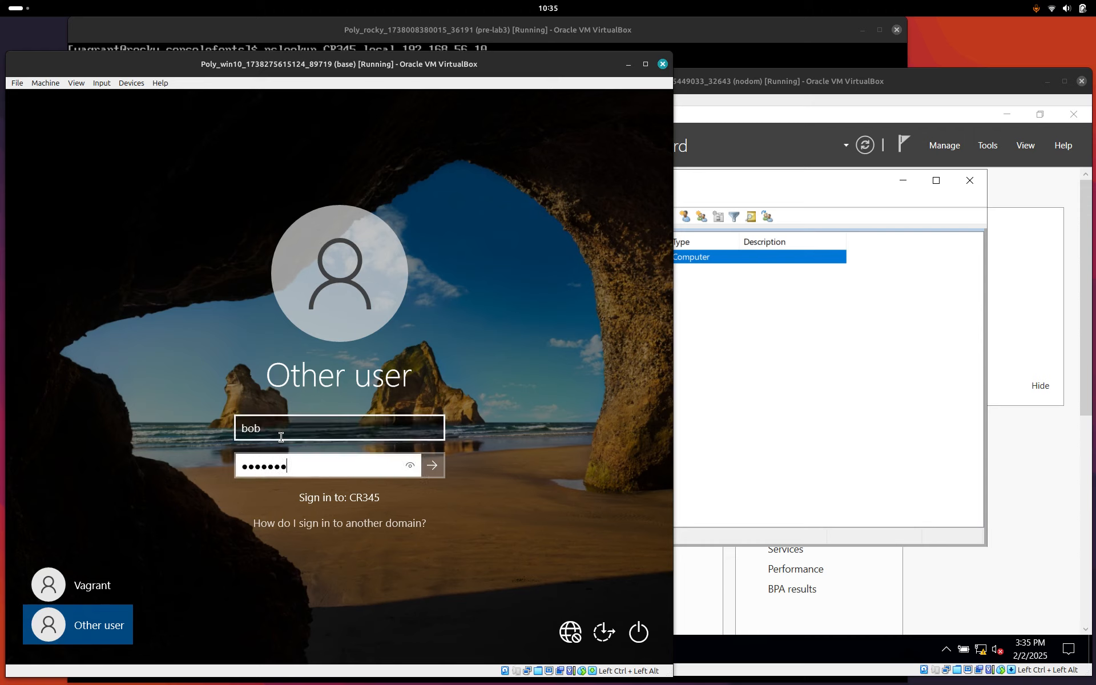
left_click(432, 464)
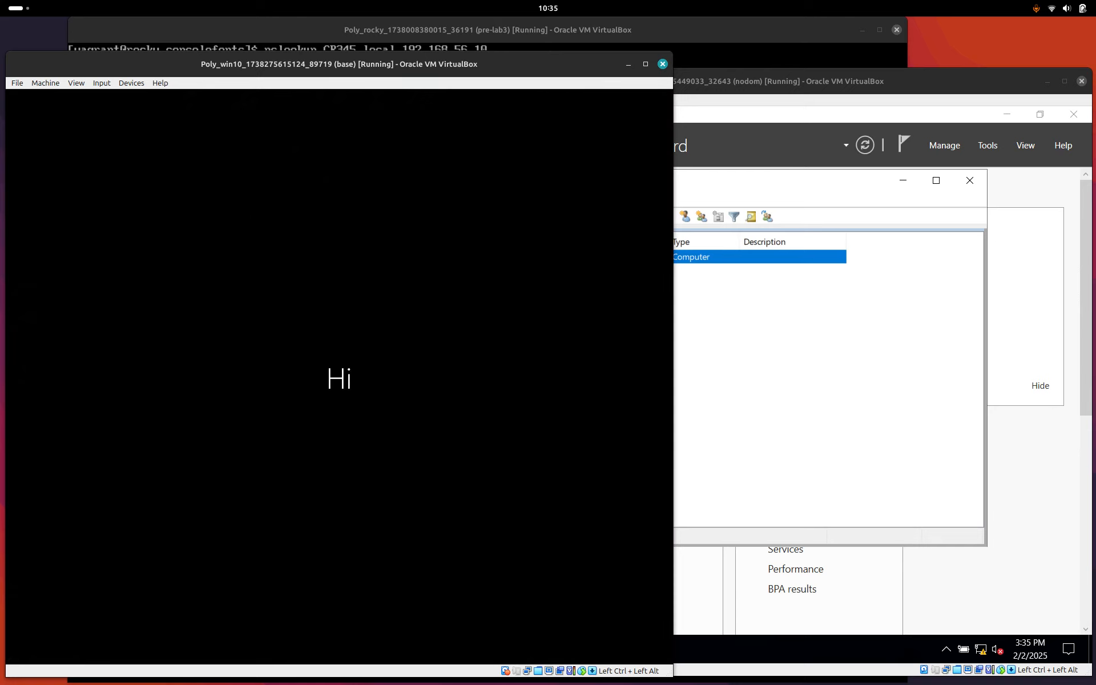
Raise the Rocky Linux VM window showing the earlier nslookup results.
left_click(615, 37)
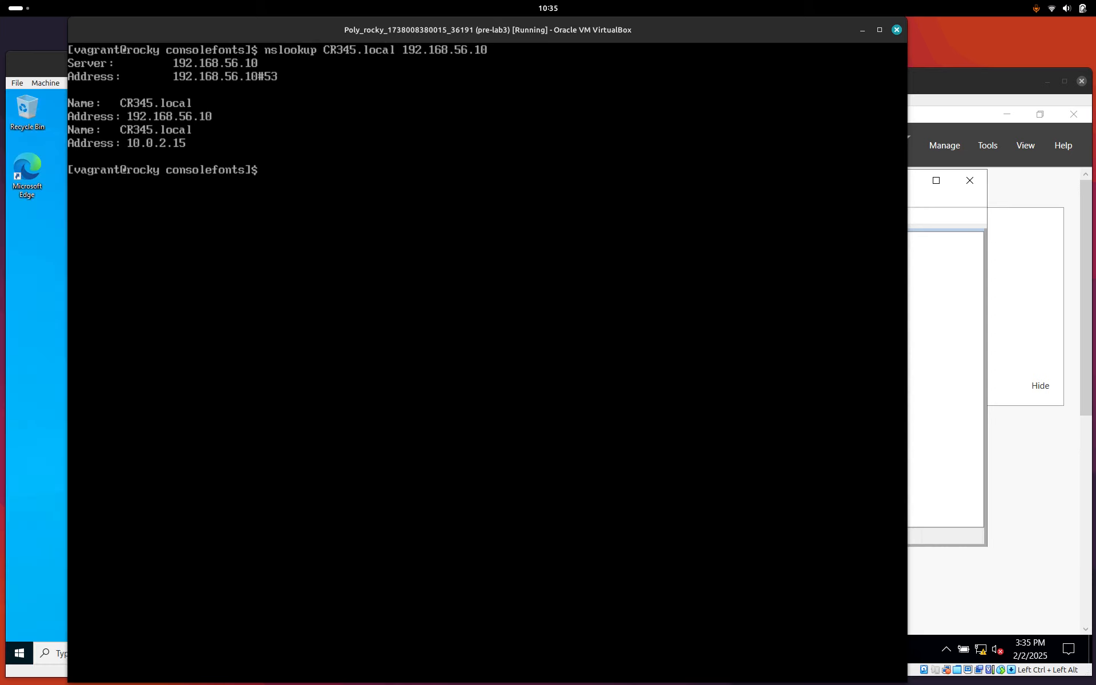
Type 'sudo yum install sssd realmd oddjob oddjob-mkhomedir adcli samba-common samba-common-tools krb5' in the terminal.
type("sudo yum install sssd")
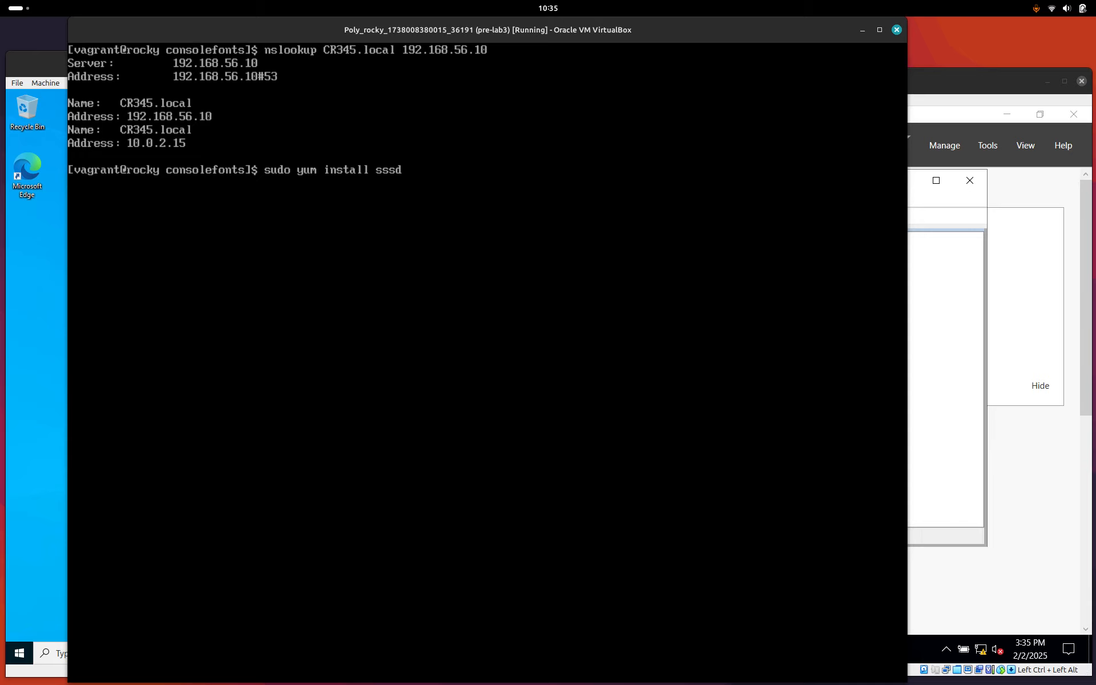
type(" realmd")
type("oddjob oddjob")
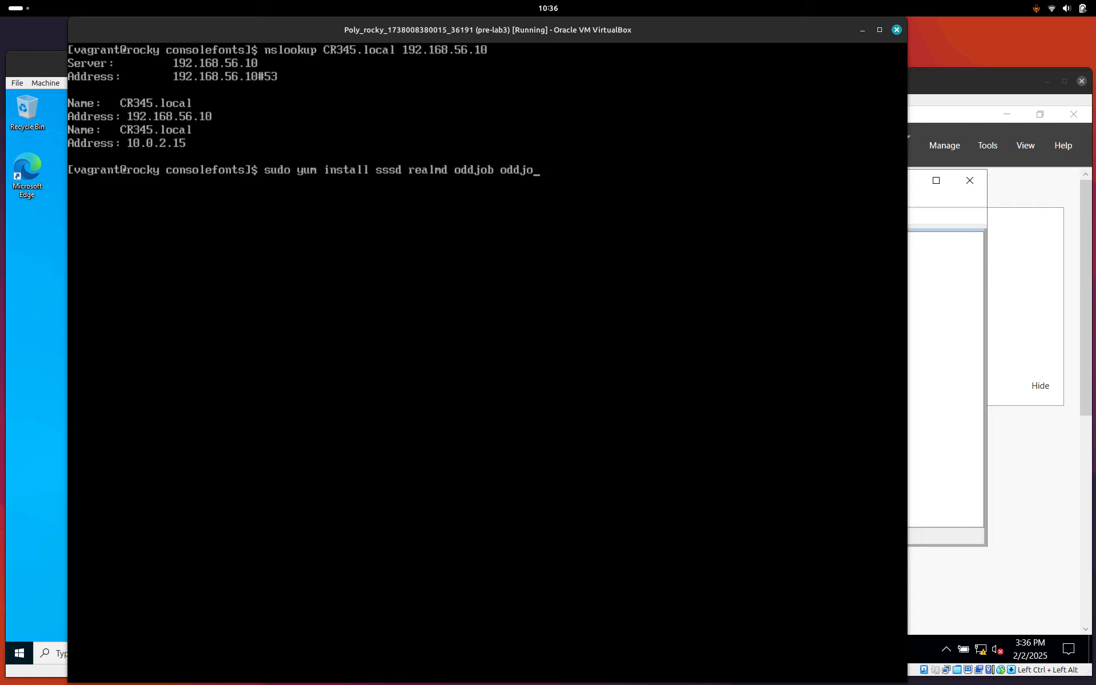
type("-mkhomedir adcli")
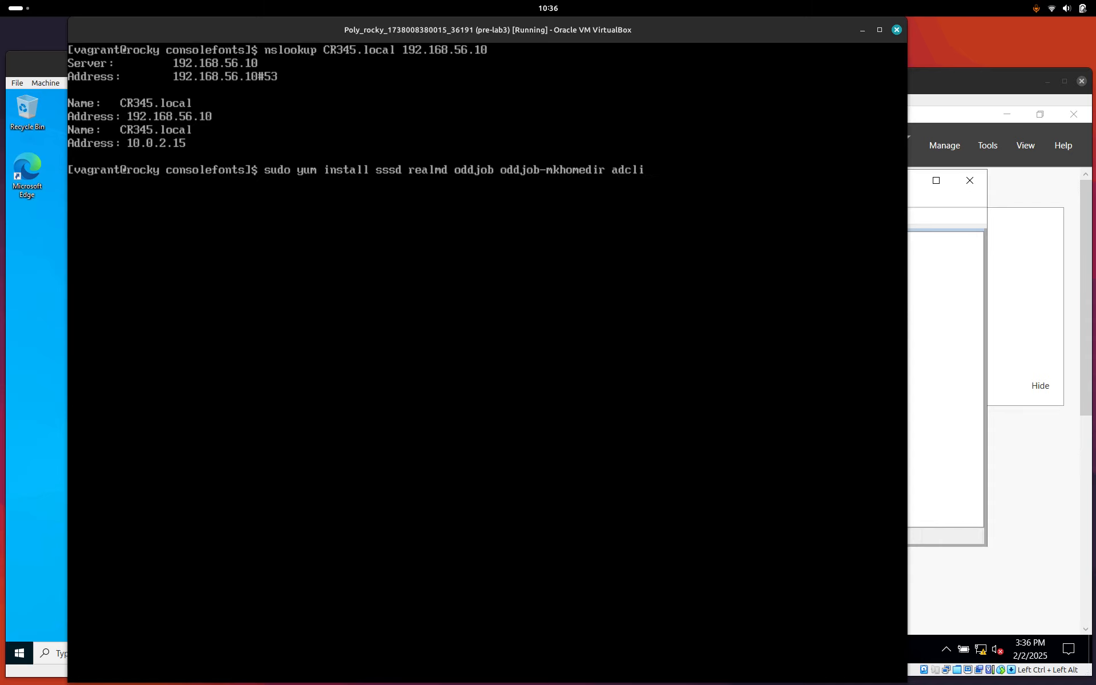
type(" samba-common samba")
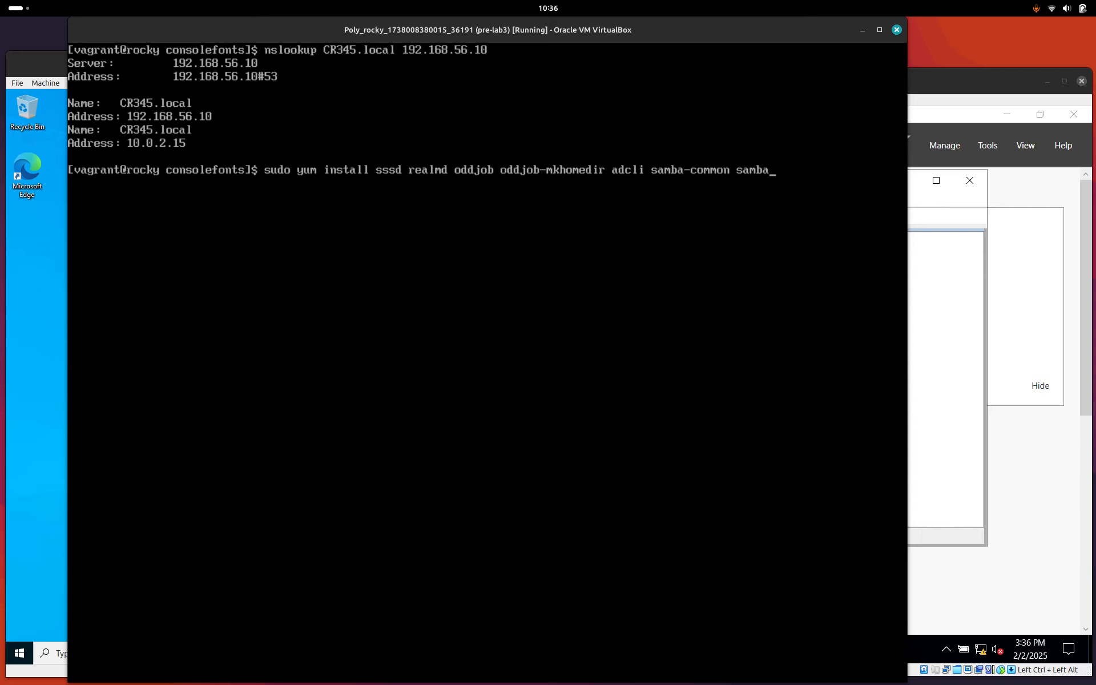
type("-common-tool")
type("s kr")
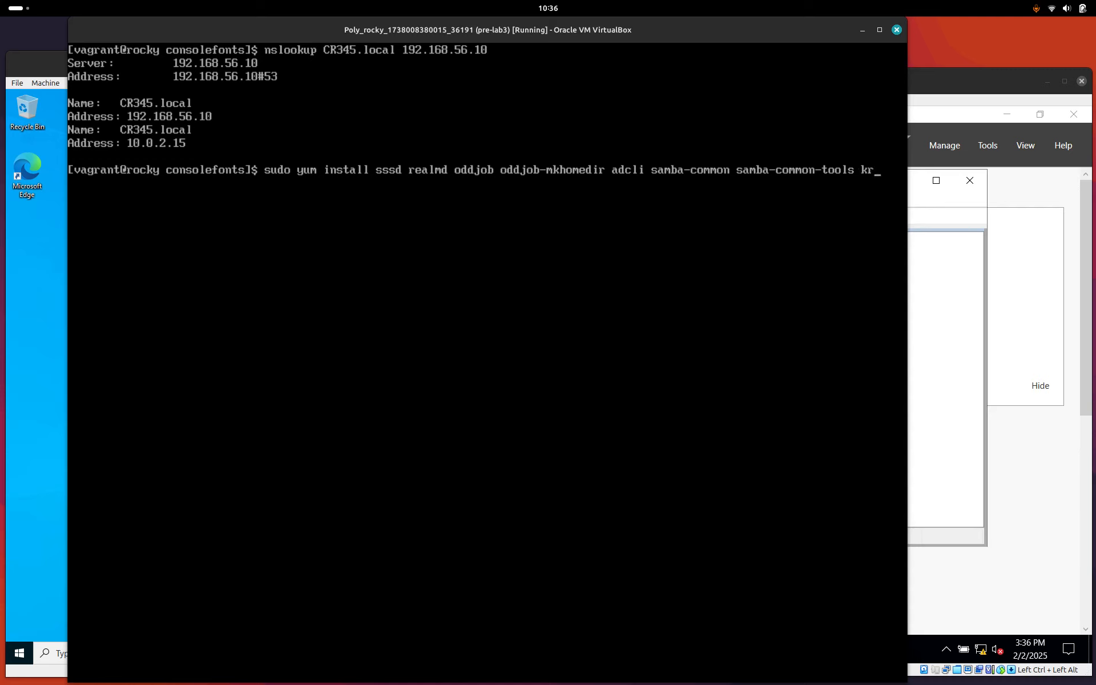